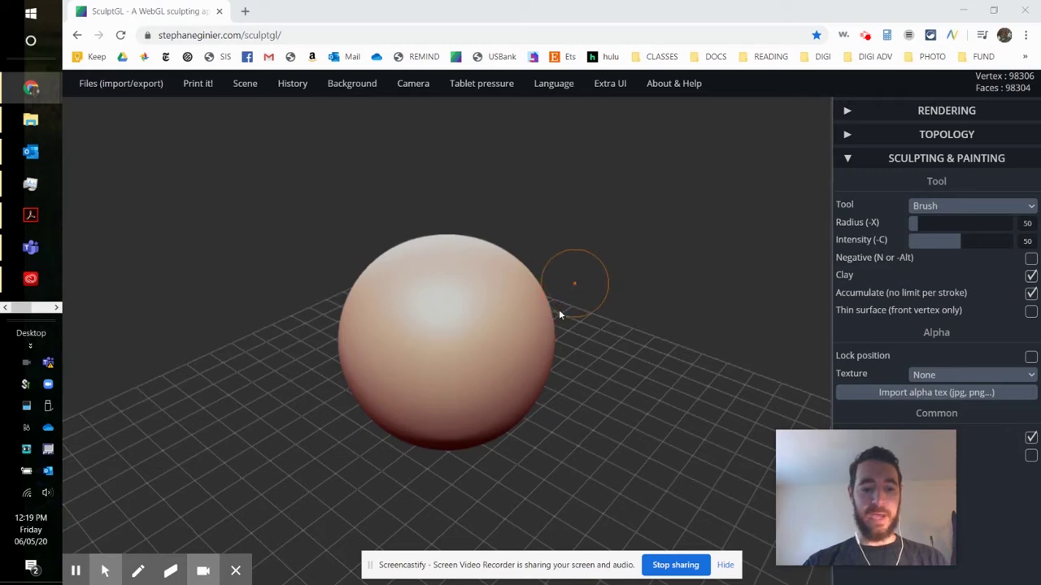
{"action": "mouse_move", "coordinate": [558, 383]}
{"action": "middle_mouse_down"}
{"action": "mouse_move", "coordinate": [565, 348]}
{"action": "mouse_move", "coordinate": [560, 363]}
{"action": "middle_mouse_up"}
{"action": "key", "text": "n"}
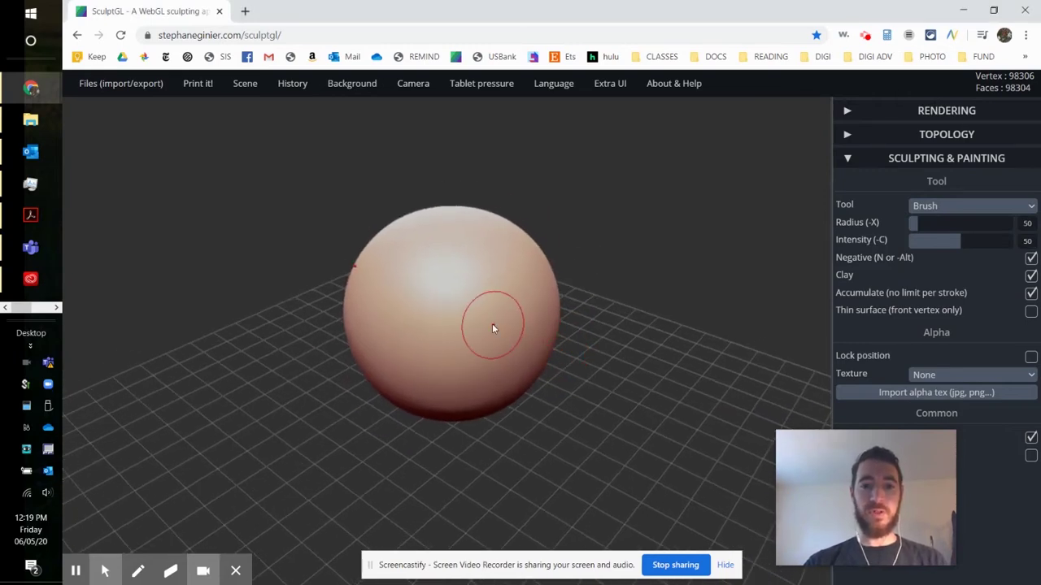
{"action": "scroll", "coordinate": [492, 323], "scroll_direction": "up", "scroll_amount": 1}
{"action": "key", "text": "n"}
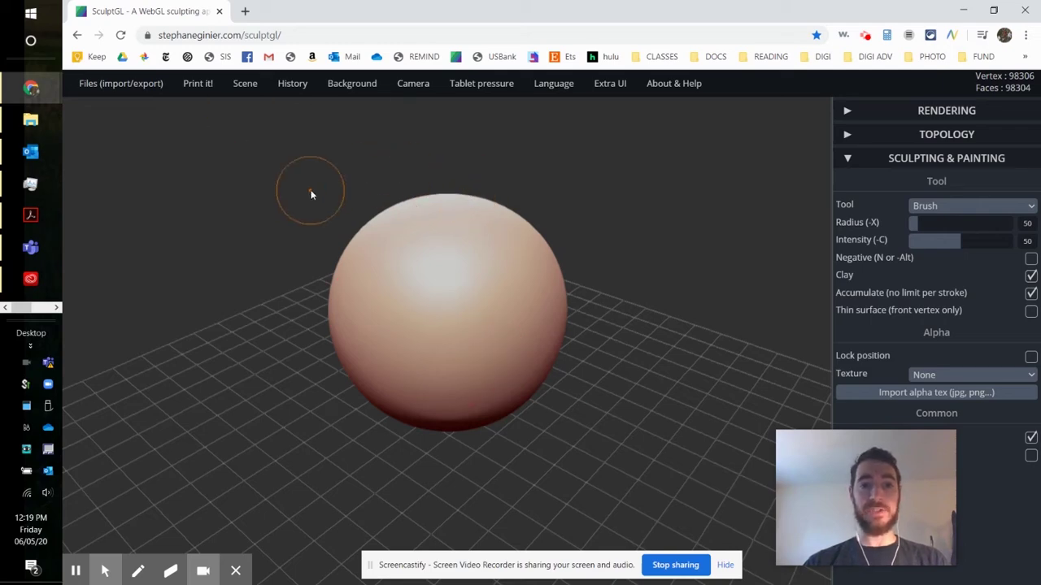
Step: Clear the default sphere from the scene and confirm
{"action": "mouse_move", "coordinate": [254, 91]}
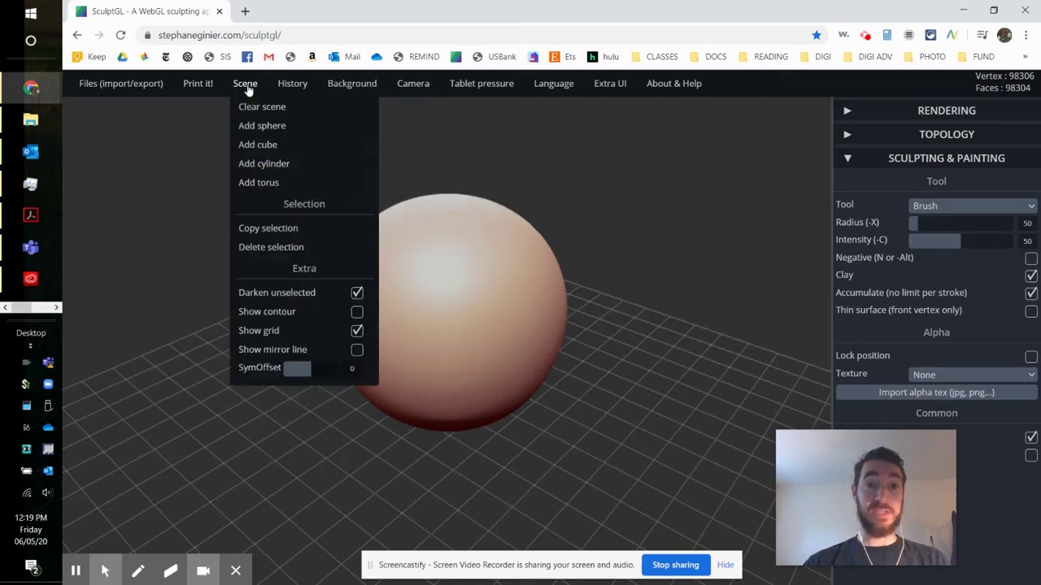
{"action": "left_click", "coordinate": [257, 112]}
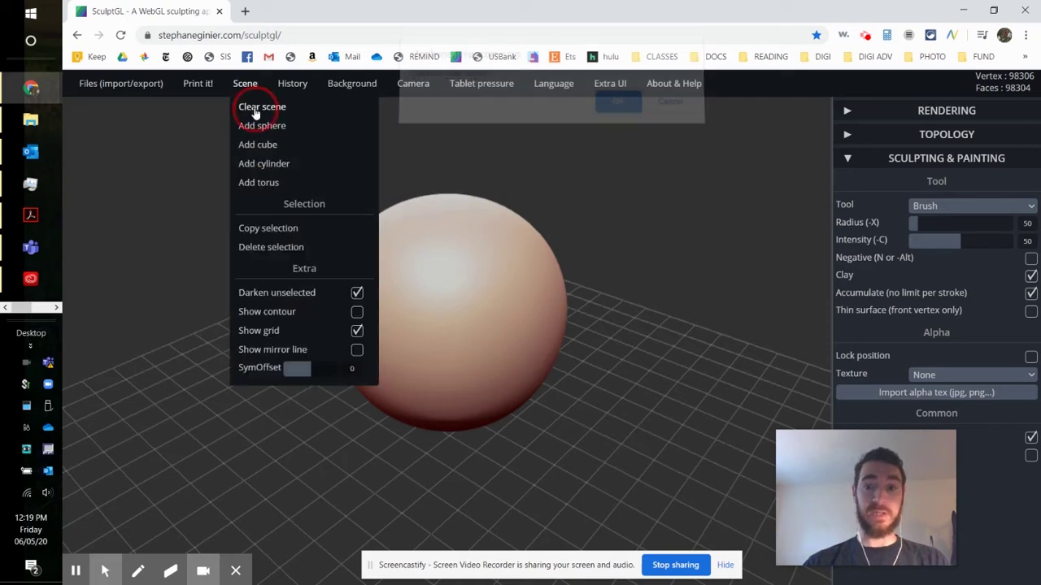
{"action": "left_click", "coordinate": [617, 111]}
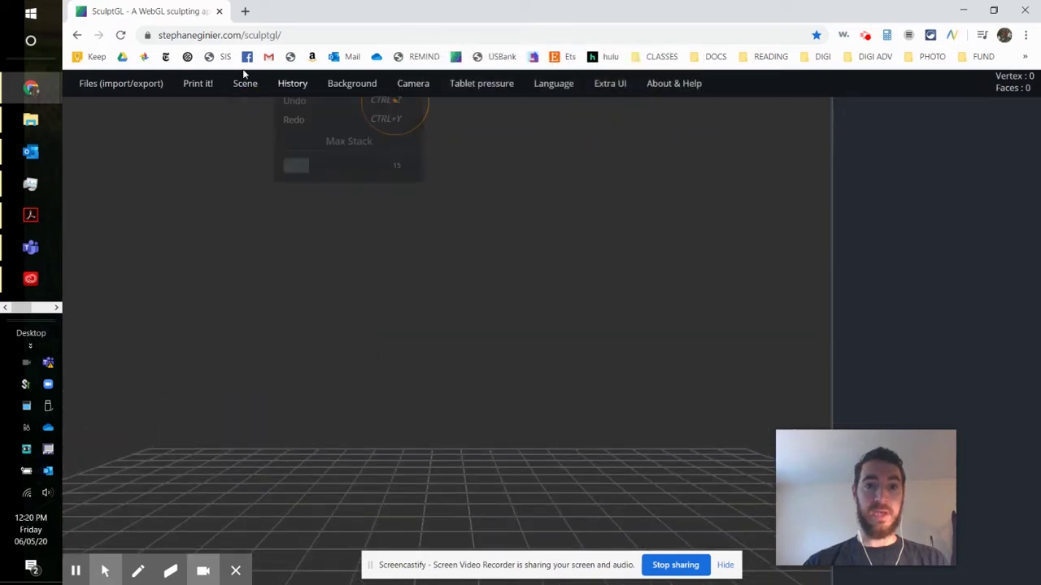
Step: Import the saved model aardvark.sgl from the SCULPTGL folder into the empty scene
{"action": "mouse_move", "coordinate": [101, 87]}
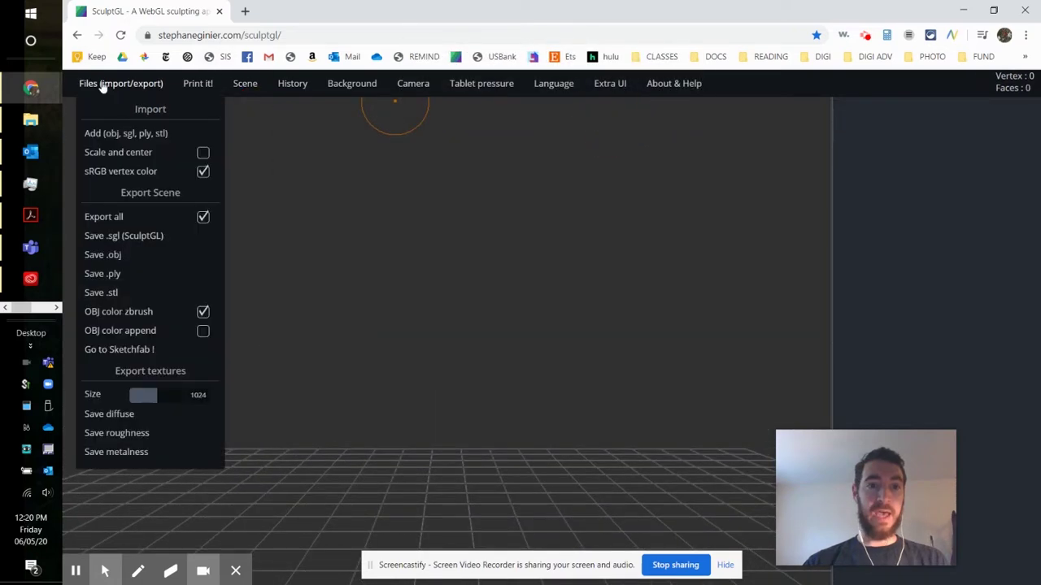
{"action": "left_click", "coordinate": [105, 135]}
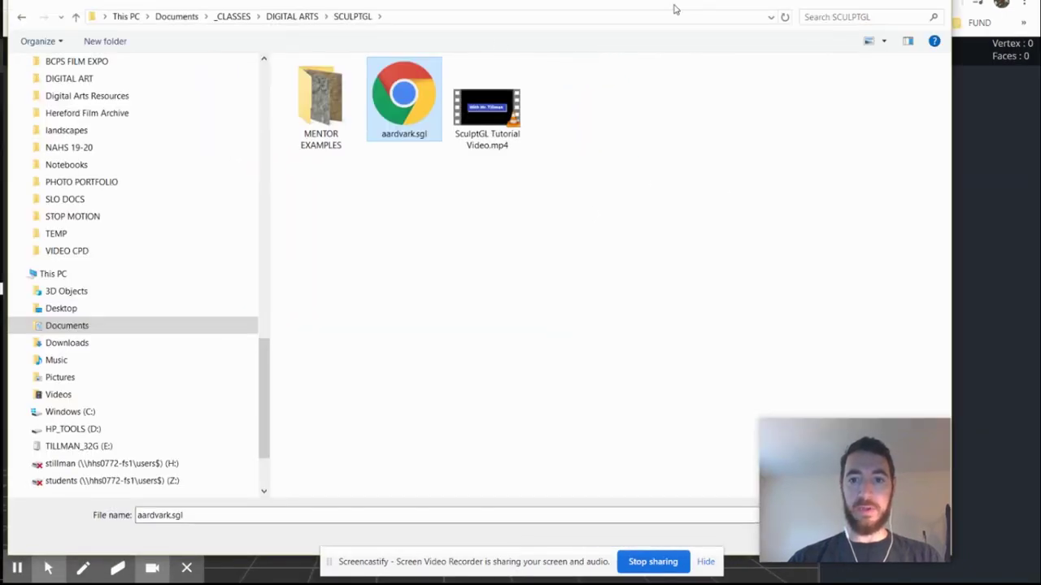
{"action": "key", "text": "Return"}
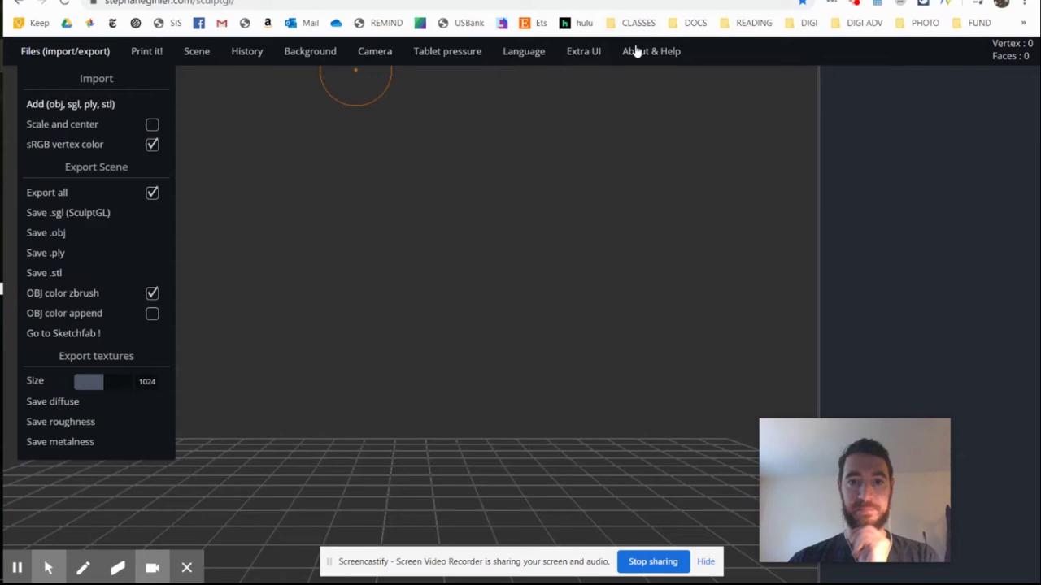
Step: Hide the floor grid beneath the aardvark model
{"action": "left_click_drag", "start_coordinate": [562, 282], "coordinate": [552, 228]}
{"action": "left_click_drag", "start_coordinate": [522, 259], "coordinate": [486, 277], "text": "alt"}
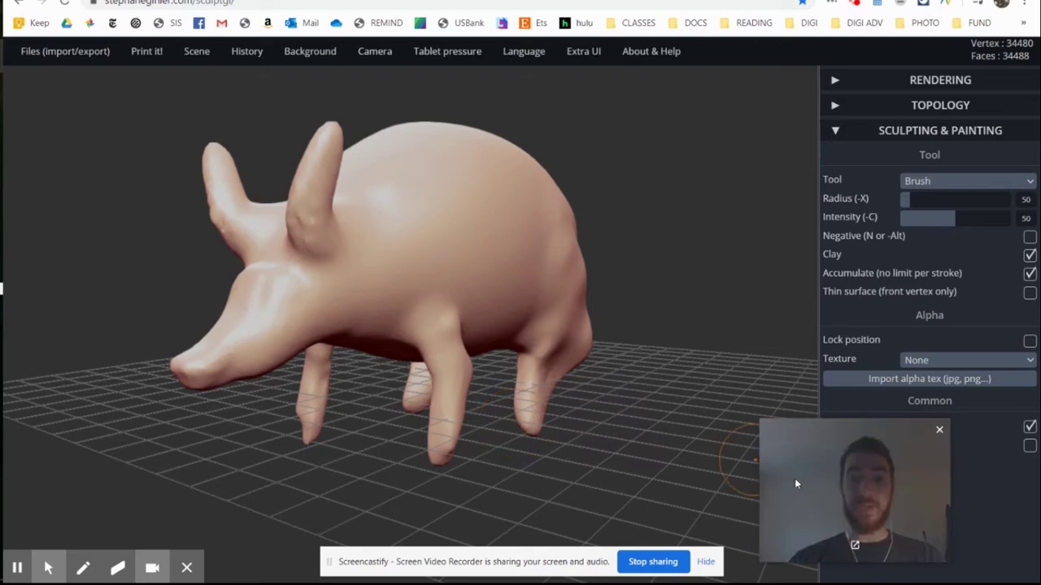
{"action": "left_click_drag", "start_coordinate": [794, 478], "coordinate": [684, 491]}
{"action": "left_click", "coordinate": [200, 52]}
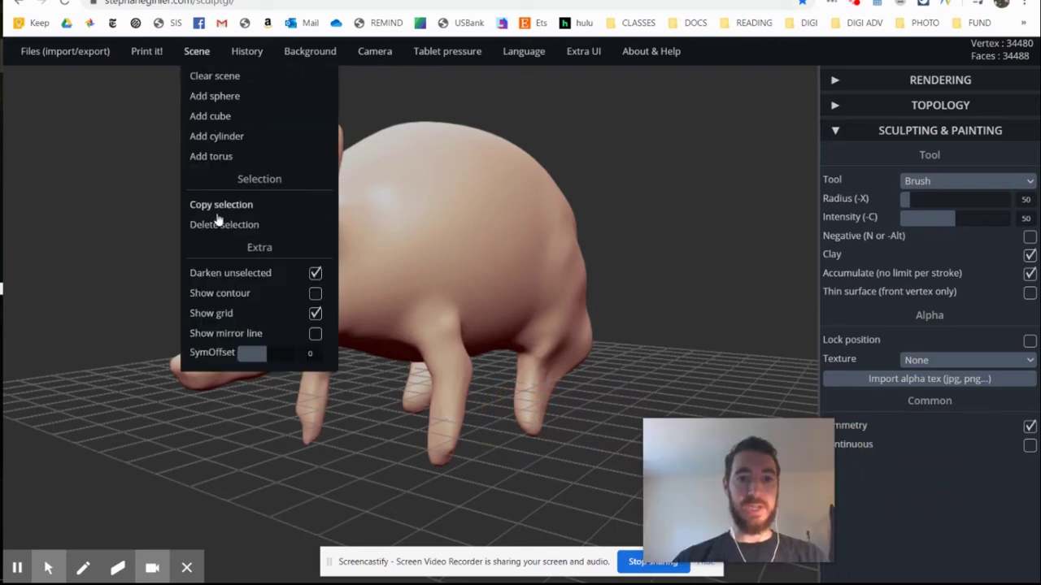
{"action": "left_click", "coordinate": [315, 314]}
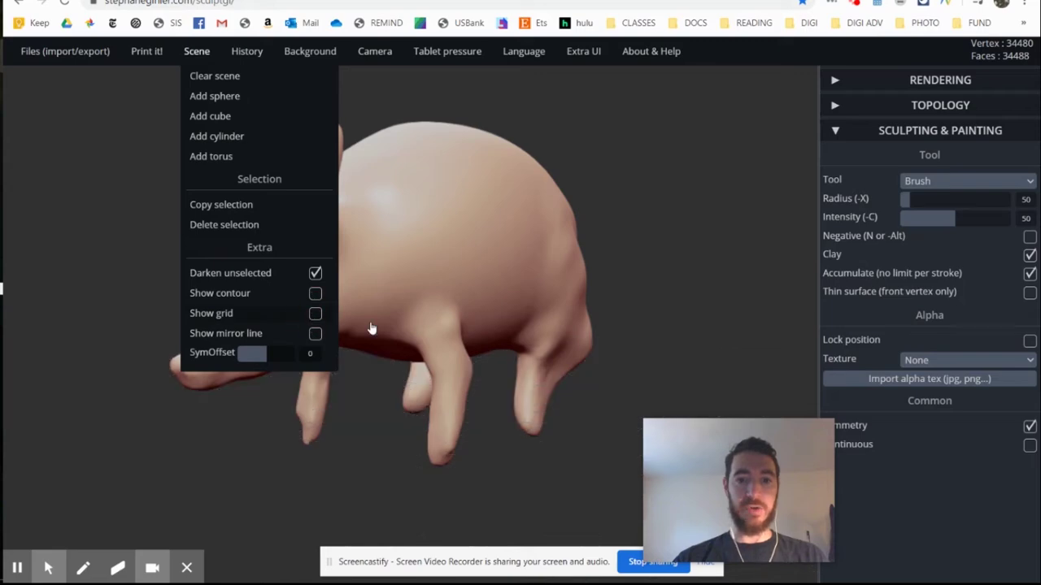
Step: Compare the model's head and ears with the aardvark reference picture in the photo viewer, and return to the sculpture
{"action": "left_click_drag", "start_coordinate": [537, 298], "coordinate": [429, 248], "text": "alt"}
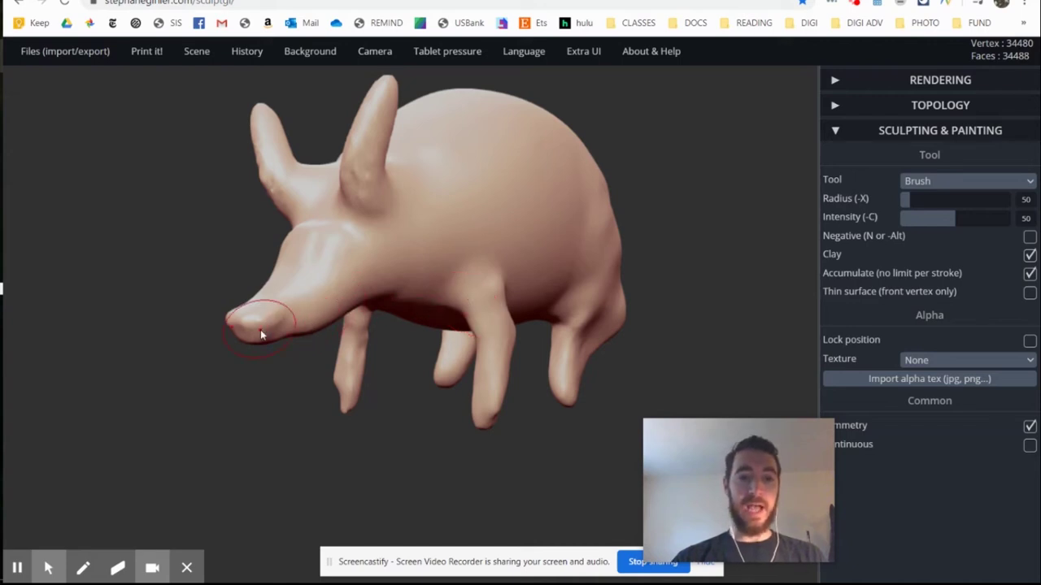
{"action": "scroll", "coordinate": [261, 329], "scroll_direction": "up", "scroll_amount": 5}
{"action": "right_click_drag", "start_coordinate": [426, 291], "coordinate": [499, 291]}
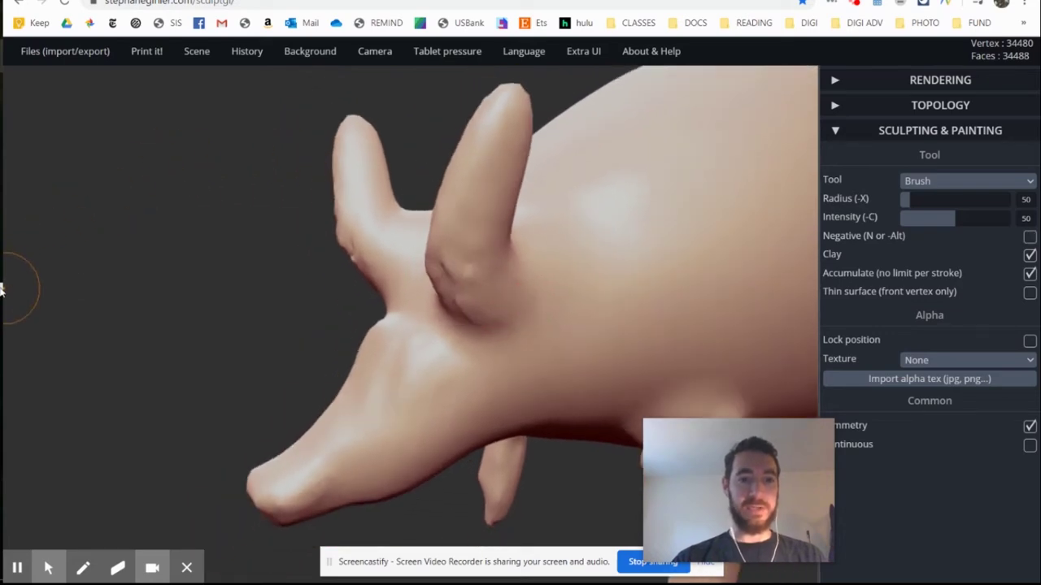
{"action": "key", "text": "alt+Tab"}
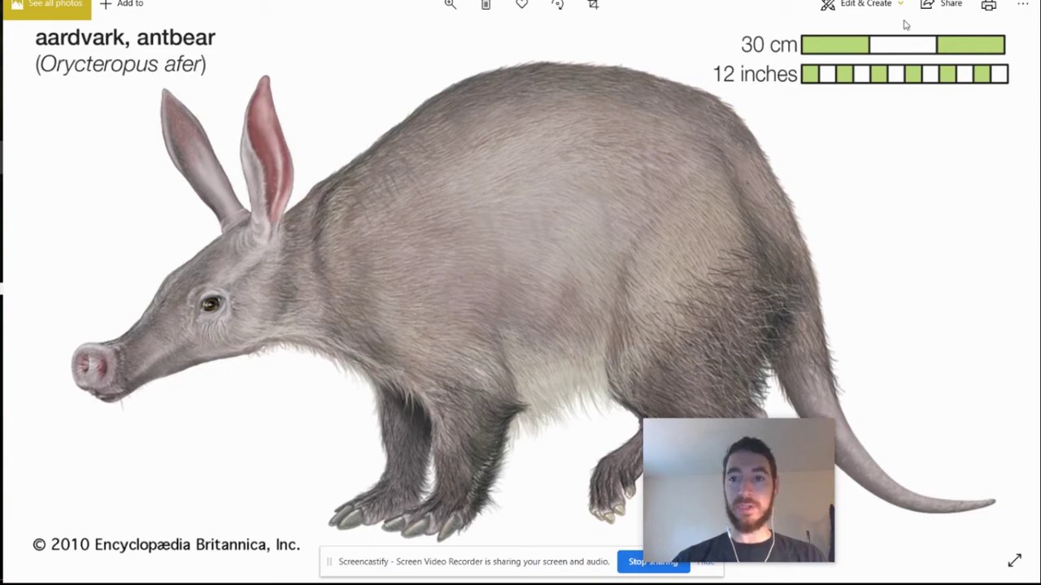
{"action": "key", "text": "alt+Tab"}
Step: Turn on the wireframe display to show the mesh around the aardvark's ear
{"action": "scroll", "coordinate": [398, 360], "scroll_direction": "up", "scroll_amount": 3}
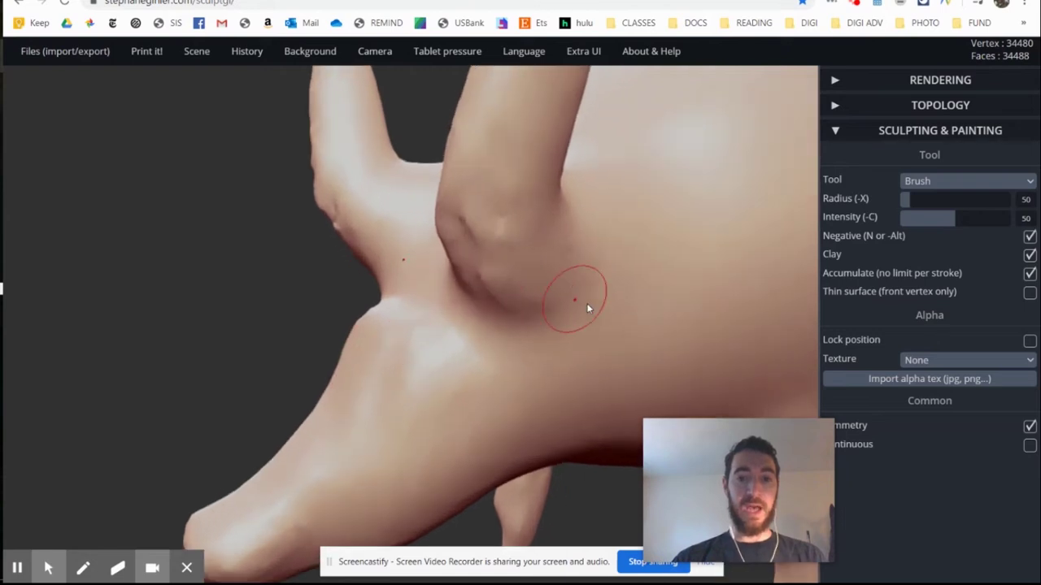
{"action": "right_click_drag", "start_coordinate": [588, 306], "coordinate": [488, 396], "text": "alt"}
{"action": "right_click_drag", "start_coordinate": [550, 404], "coordinate": [528, 345]}
{"action": "scroll", "coordinate": [523, 338], "scroll_direction": "up", "scroll_amount": 2, "text": "alt"}
{"action": "right_click_drag", "start_coordinate": [514, 309], "coordinate": [474, 344], "text": "alt"}
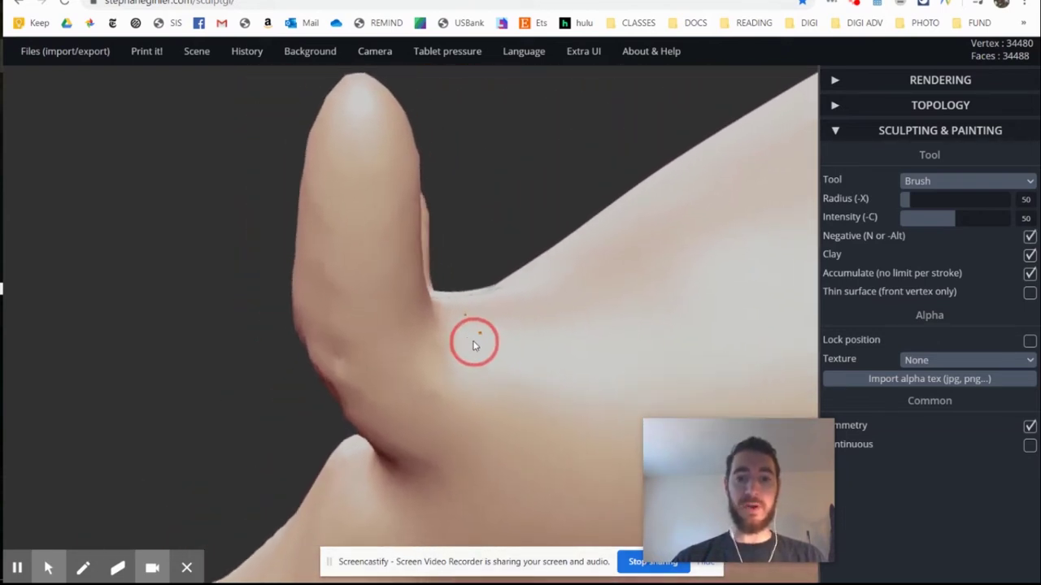
{"action": "key", "text": "n"}
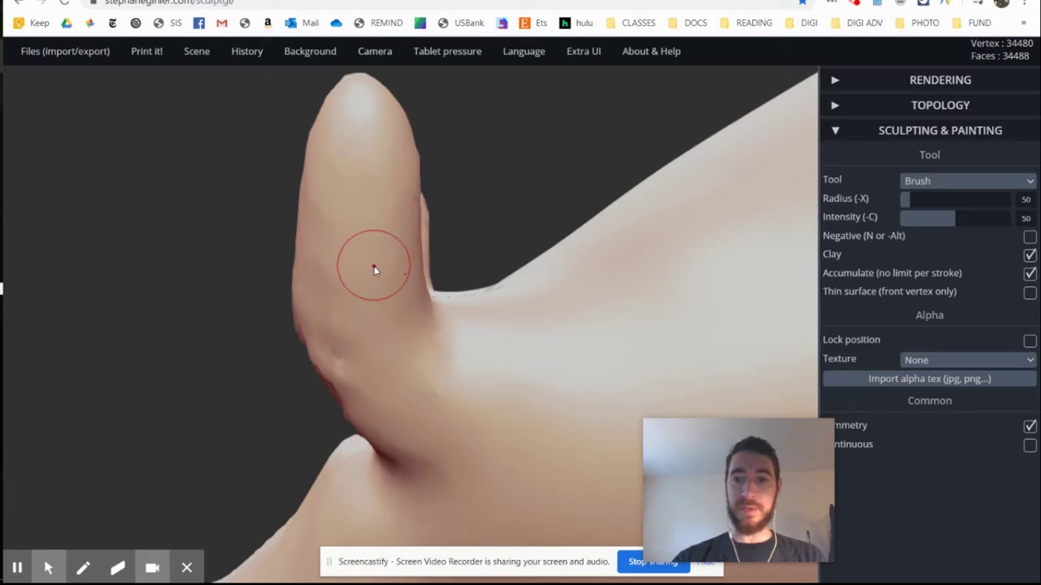
{"action": "left_click", "coordinate": [835, 81]}
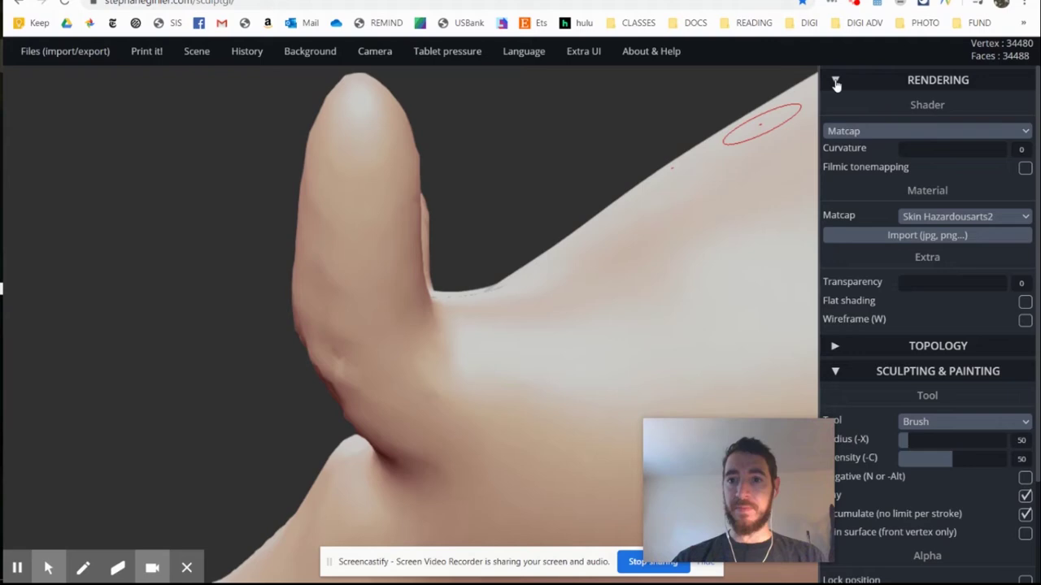
{"action": "left_click", "coordinate": [836, 82]}
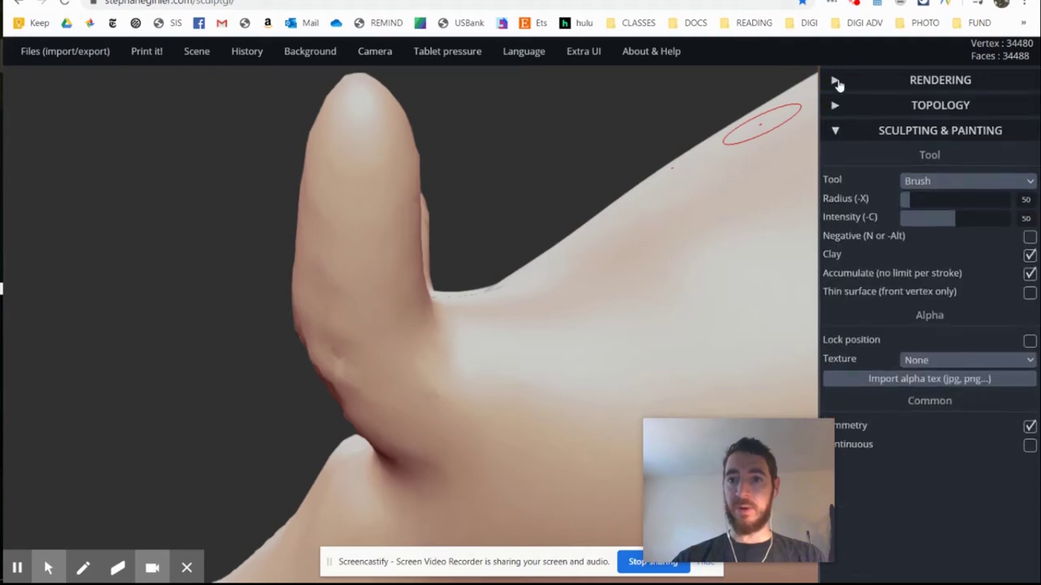
{"action": "left_click", "coordinate": [836, 81]}
{"action": "left_click", "coordinate": [1025, 319]}
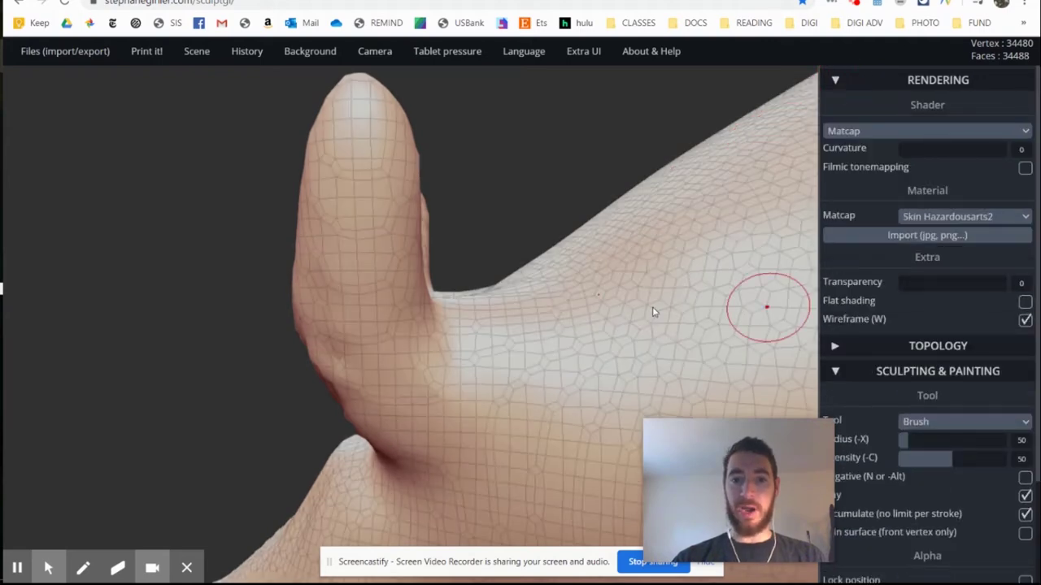
{"action": "left_click", "coordinate": [837, 84]}
Step: Remesh the aardvark with manifold-triangle voxel remeshing at resolution 150 and relaxed topology
{"action": "scroll", "coordinate": [366, 309], "scroll_direction": "up", "scroll_amount": 4}
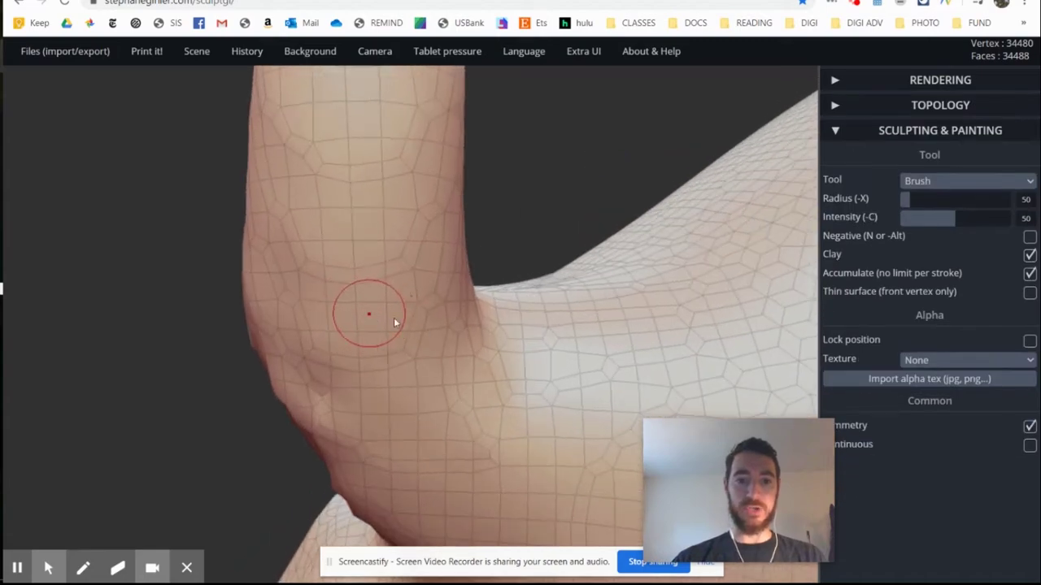
{"action": "right_click_drag", "start_coordinate": [414, 353], "coordinate": [529, 365]}
{"action": "right_click_drag", "start_coordinate": [468, 377], "coordinate": [504, 318], "text": "alt"}
{"action": "mouse_move", "coordinate": [504, 323]}
{"action": "left_mouse_down", "text": "alt"}
{"action": "mouse_move", "coordinate": [551, 376]}
{"action": "mouse_move", "coordinate": [370, 376]}
{"action": "mouse_move", "coordinate": [478, 409]}
{"action": "mouse_move", "coordinate": [385, 367]}
{"action": "left_mouse_up", "text": "alt"}
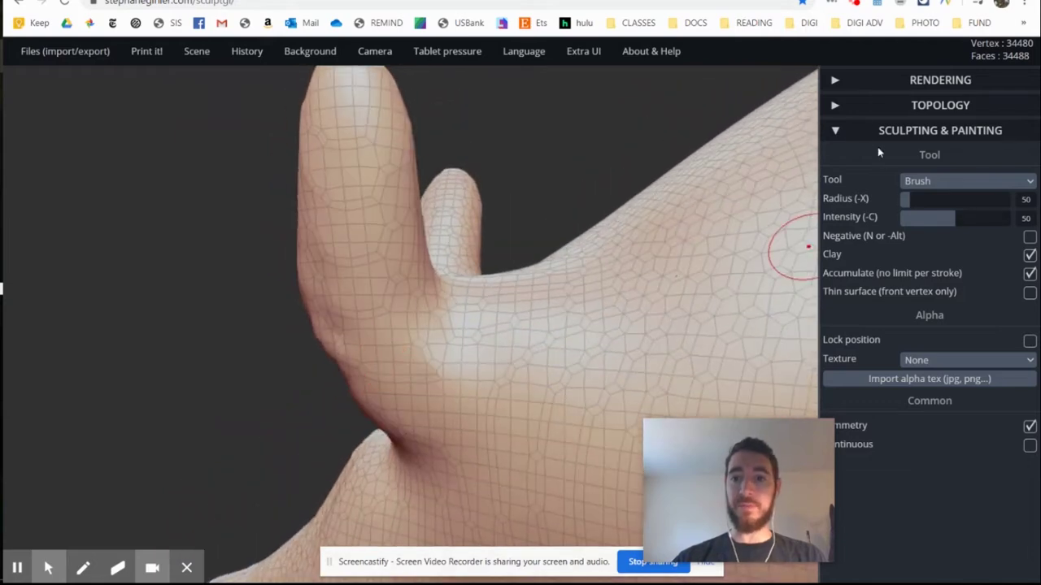
{"action": "left_click", "coordinate": [836, 107]}
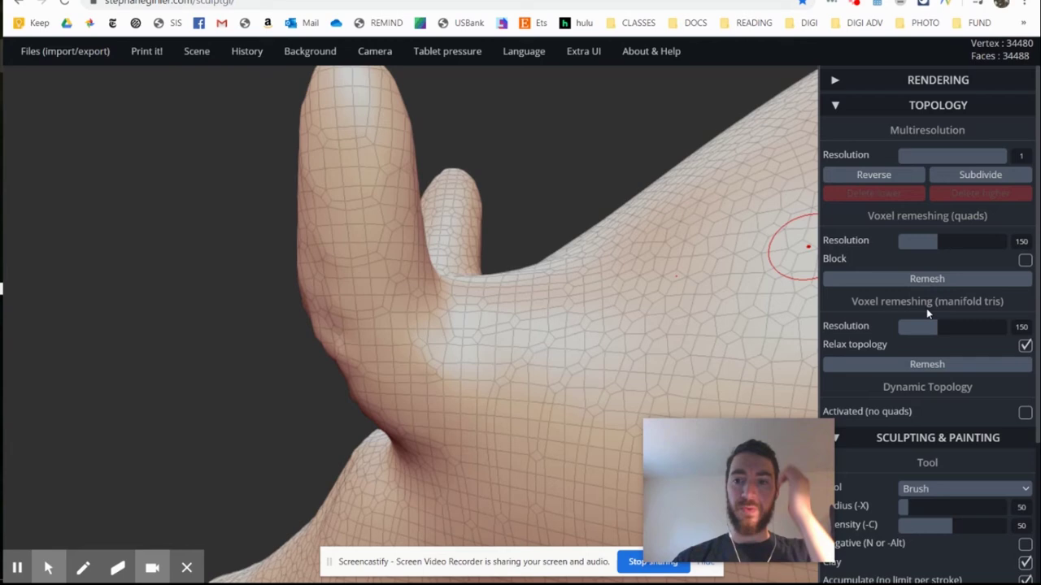
{"action": "left_click", "coordinate": [924, 367]}
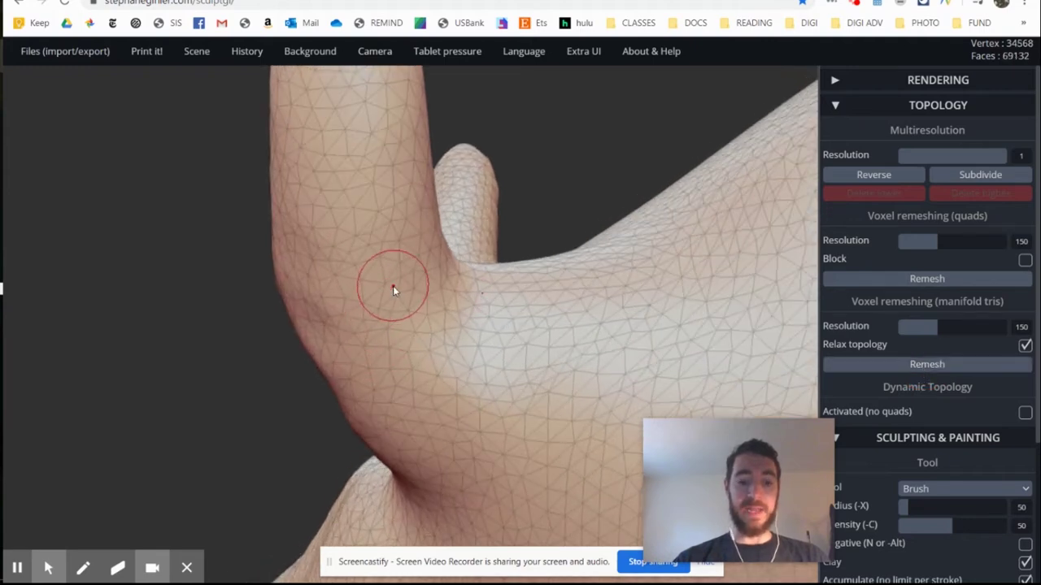
Step: Choose the Inflate tool with negative mode on and set its intensity to 56
{"action": "middle_click_drag", "start_coordinate": [393, 224], "coordinate": [421, 306]}
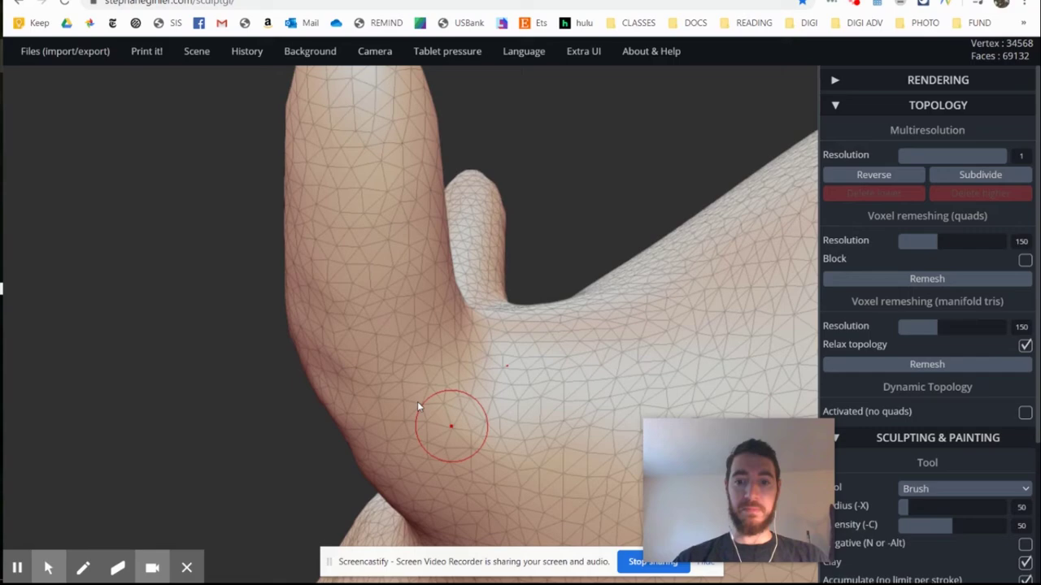
{"action": "mouse_move", "coordinate": [373, 234]}
{"action": "right_mouse_down"}
{"action": "mouse_move", "coordinate": [404, 348]}
{"action": "mouse_move", "coordinate": [662, 331]}
{"action": "mouse_move", "coordinate": [560, 334]}
{"action": "mouse_move", "coordinate": [571, 340]}
{"action": "mouse_move", "coordinate": [506, 331]}
{"action": "mouse_move", "coordinate": [407, 288]}
{"action": "right_mouse_up"}
{"action": "right_click_drag", "start_coordinate": [418, 500], "coordinate": [408, 335]}
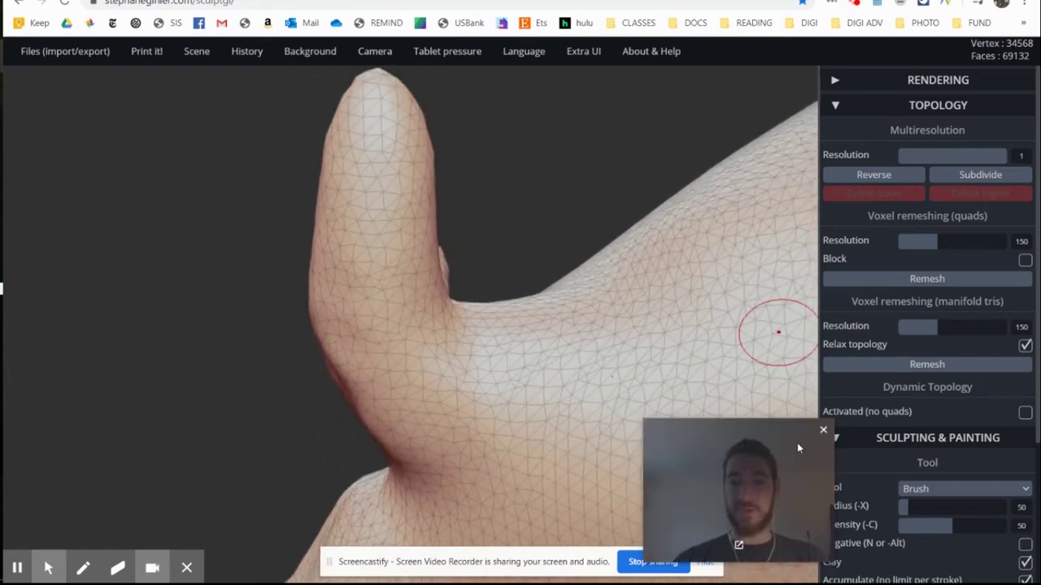
{"action": "left_click_drag", "start_coordinate": [797, 442], "coordinate": [737, 442]}
{"action": "left_click", "coordinate": [836, 106]}
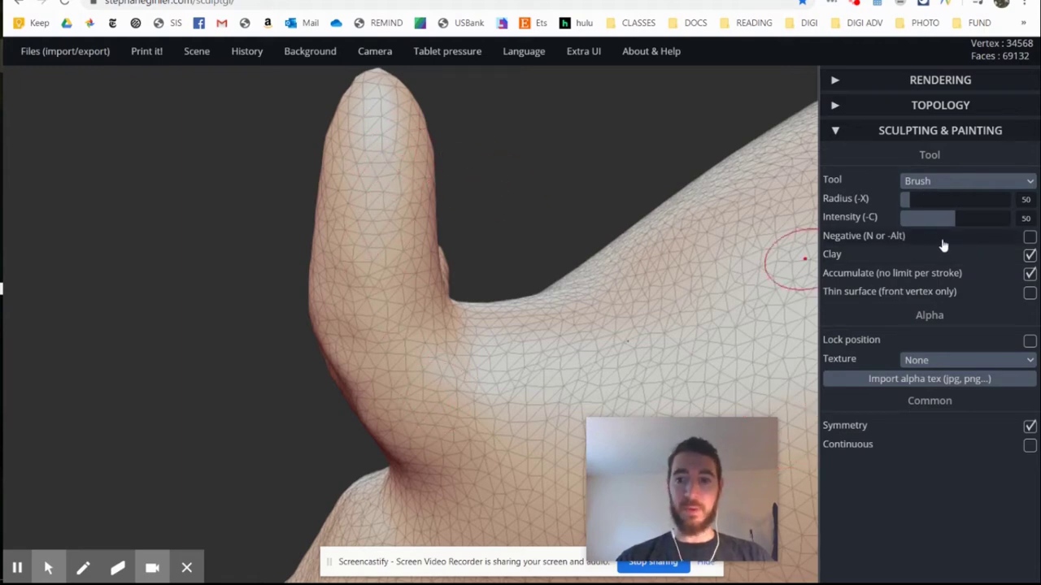
{"action": "left_click", "coordinate": [943, 184]}
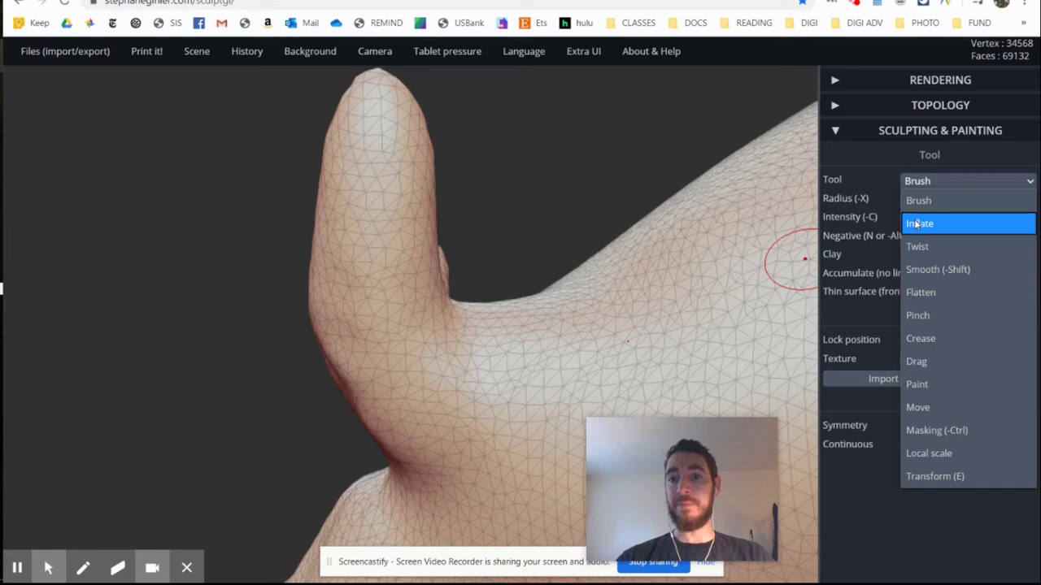
{"action": "left_click", "coordinate": [943, 224]}
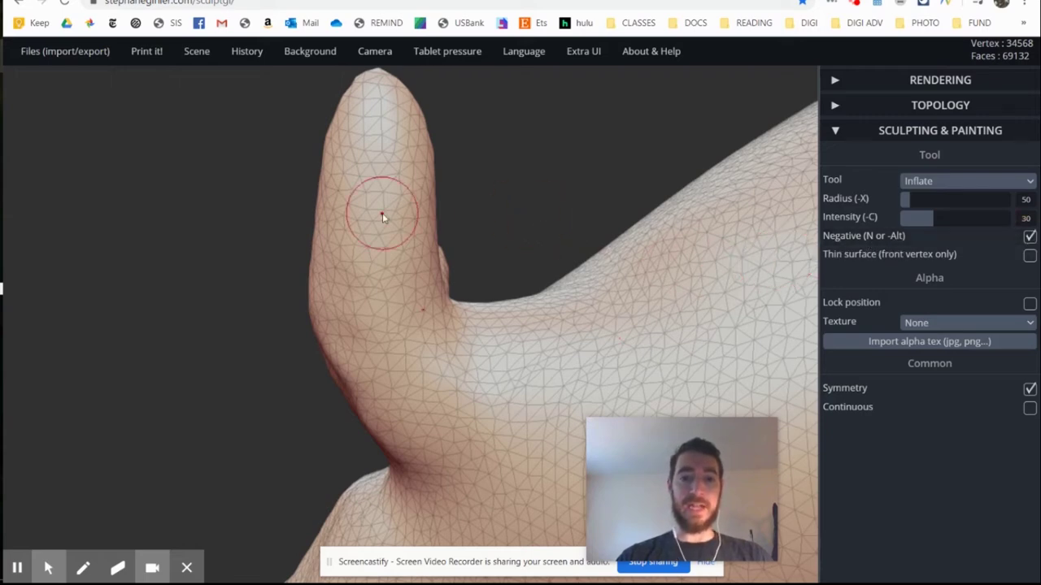
{"action": "mouse_move", "coordinate": [370, 299]}
{"action": "right_mouse_down"}
{"action": "mouse_move", "coordinate": [434, 331]}
{"action": "mouse_move", "coordinate": [472, 303]}
{"action": "right_mouse_up"}
{"action": "right_click_drag", "start_coordinate": [447, 246], "coordinate": [367, 304]}
{"action": "right_click_drag", "start_coordinate": [454, 299], "coordinate": [479, 276]}
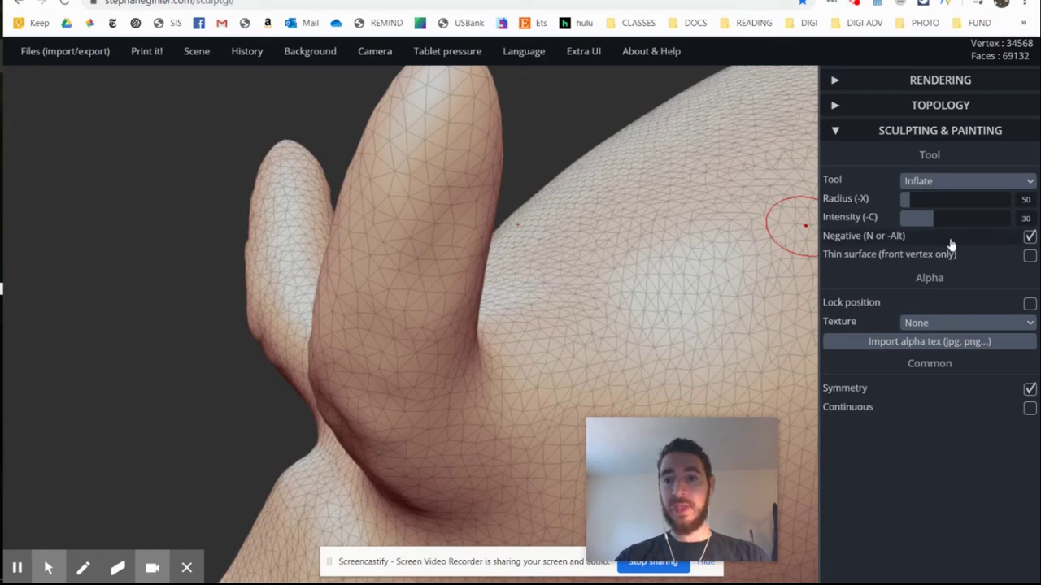
{"action": "left_click_drag", "start_coordinate": [943, 220], "coordinate": [962, 218]}
Step: Carve a hollow along the inner face of the ear with negative Inflate strokes from near the tip to the base
{"action": "mouse_move", "coordinate": [438, 145]}
{"action": "left_mouse_down"}
{"action": "mouse_move", "coordinate": [402, 258]}
{"action": "mouse_move", "coordinate": [398, 358]}
{"action": "left_mouse_up"}
{"action": "mouse_move", "coordinate": [437, 170]}
{"action": "left_mouse_down"}
{"action": "mouse_move", "coordinate": [388, 278]}
{"action": "mouse_move", "coordinate": [408, 355]}
{"action": "mouse_move", "coordinate": [399, 312]}
{"action": "mouse_move", "coordinate": [414, 298]}
{"action": "left_mouse_up"}
{"action": "mouse_move", "coordinate": [415, 320]}
{"action": "right_mouse_down"}
{"action": "mouse_move", "coordinate": [349, 376]}
{"action": "mouse_move", "coordinate": [357, 387]}
{"action": "right_mouse_up"}
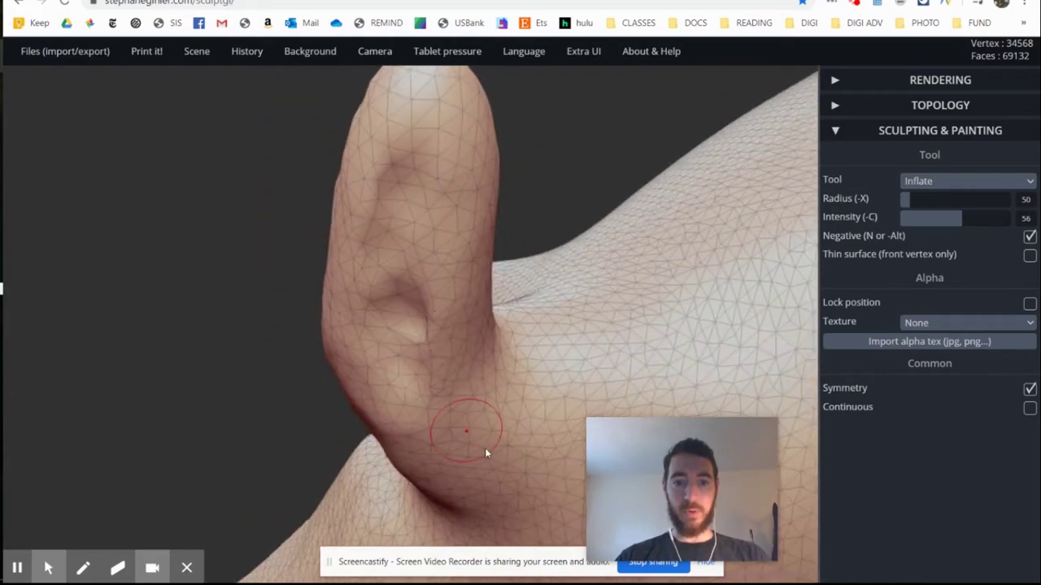
{"action": "right_click_drag", "start_coordinate": [424, 390], "coordinate": [401, 422]}
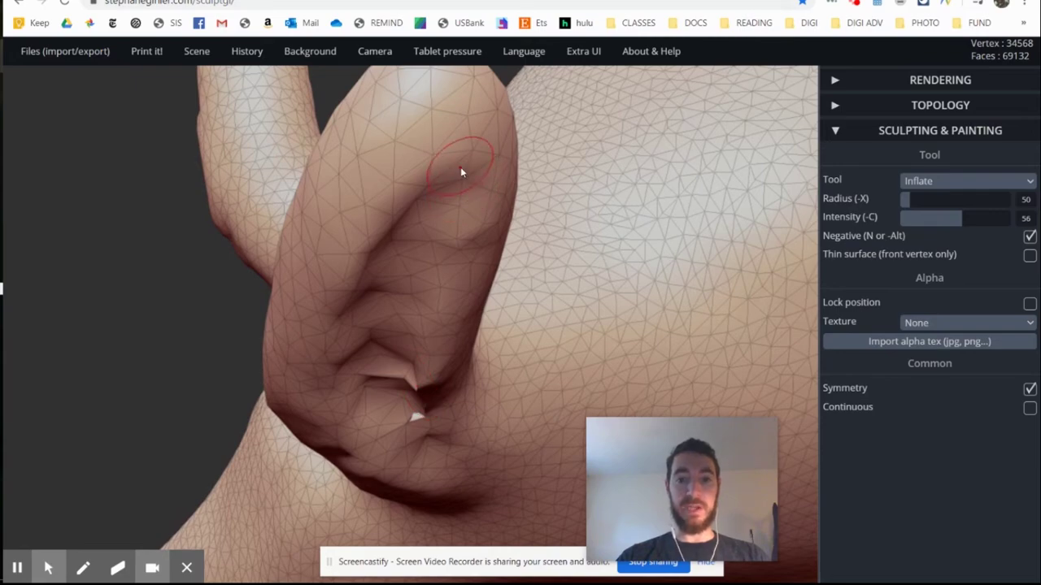
Step: Smooth the jagged folds inside the ear hollow with the Smooth tool
{"action": "left_click", "coordinate": [935, 181]}
{"action": "left_click", "coordinate": [934, 268]}
{"action": "right_click_drag", "start_coordinate": [390, 298], "coordinate": [805, 220]}
Step: Deepen the ear hollow down to its base with negative Inflate strokes at intensity 41
{"action": "left_click", "coordinate": [967, 181]}
{"action": "left_click", "coordinate": [929, 223]}
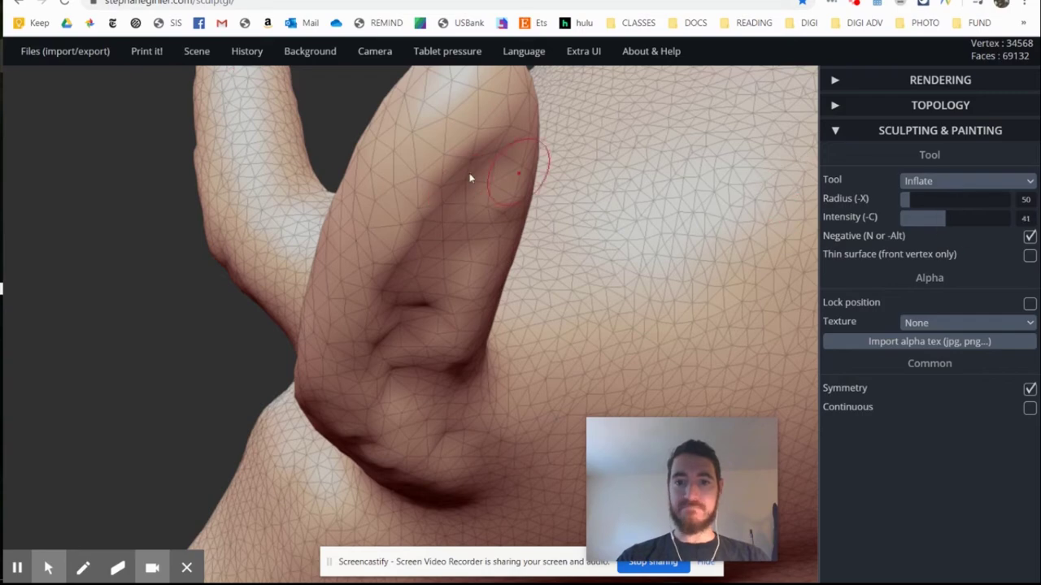
{"action": "left_click_drag", "start_coordinate": [450, 244], "coordinate": [415, 369]}
{"action": "right_click_drag", "start_coordinate": [416, 369], "coordinate": [452, 369]}
{"action": "mouse_move", "coordinate": [452, 294]}
{"action": "left_mouse_down"}
{"action": "mouse_move", "coordinate": [451, 263]}
{"action": "mouse_move", "coordinate": [454, 435]}
{"action": "mouse_move", "coordinate": [409, 334]}
{"action": "left_mouse_up"}
{"action": "mouse_move", "coordinate": [409, 334]}
{"action": "right_mouse_down"}
{"action": "mouse_move", "coordinate": [450, 417]}
{"action": "mouse_move", "coordinate": [378, 403]}
{"action": "right_mouse_up"}
{"action": "left_click_drag", "start_coordinate": [431, 378], "coordinate": [419, 413]}
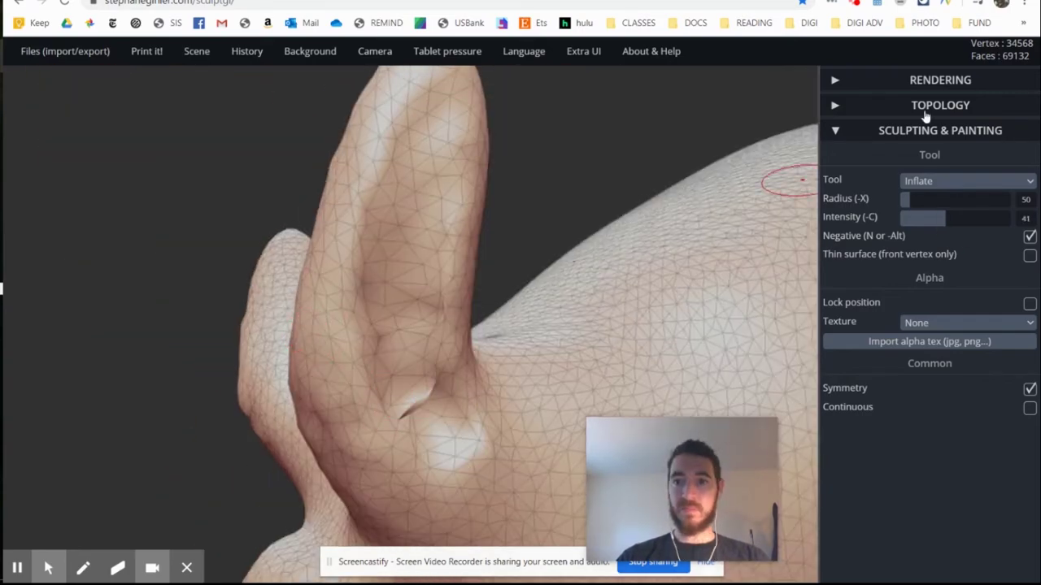
Step: Remesh the reshaped aardvark with manifold-triangle voxel remeshing at resolution 150
{"action": "left_click", "coordinate": [924, 107]}
{"action": "mouse_move", "coordinate": [504, 407]}
{"action": "right_mouse_down"}
{"action": "mouse_move", "coordinate": [441, 432]}
{"action": "mouse_move", "coordinate": [458, 278]}
{"action": "mouse_move", "coordinate": [573, 345]}
{"action": "mouse_move", "coordinate": [536, 248]}
{"action": "mouse_move", "coordinate": [443, 189]}
{"action": "right_mouse_up"}
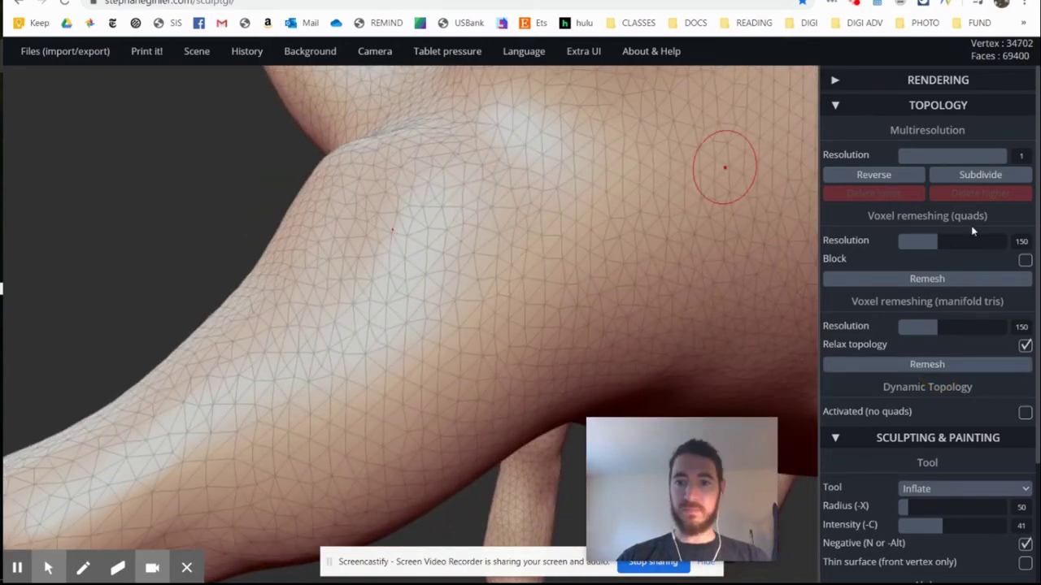
Step: Check the reference picture and sculpt a raised eye on the side of the head with the Brush tool at radius 50
{"action": "left_click", "coordinate": [841, 440]}
{"action": "left_click", "coordinate": [846, 106]}
{"action": "left_click", "coordinate": [843, 135]}
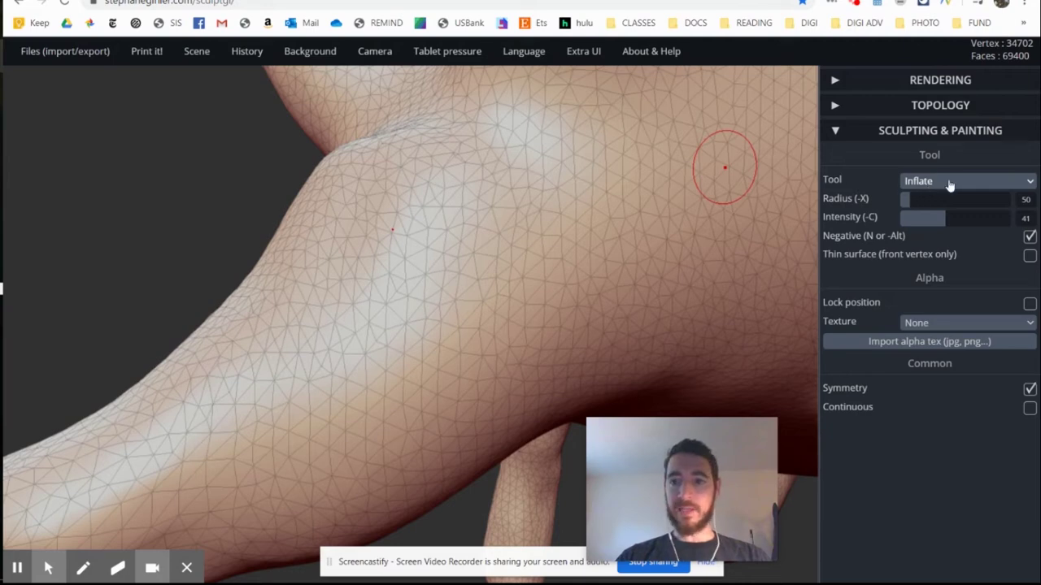
{"action": "left_click", "coordinate": [949, 184]}
{"action": "left_click", "coordinate": [947, 199]}
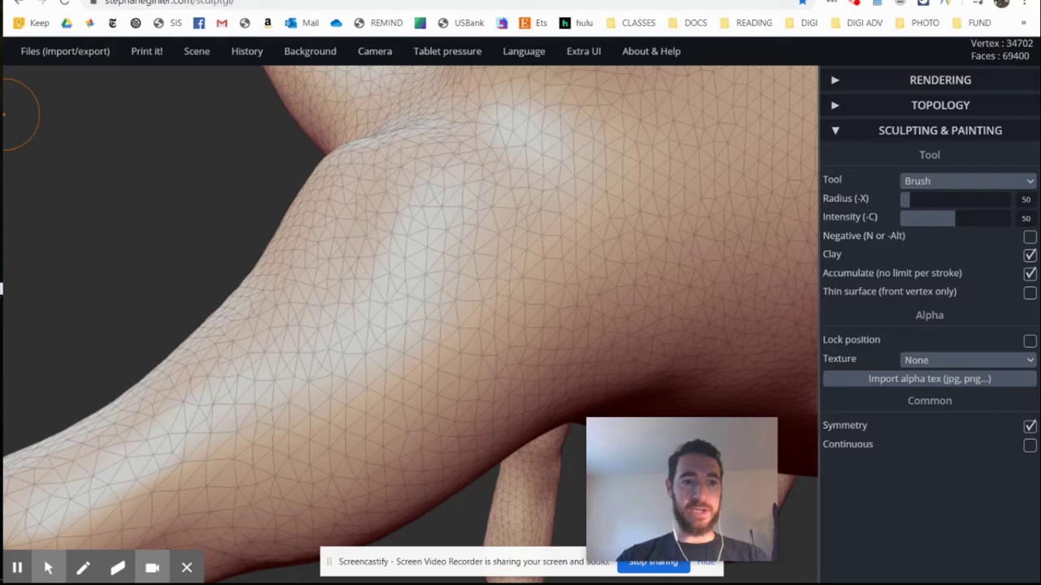
{"action": "left_click", "coordinate": [2, 156]}
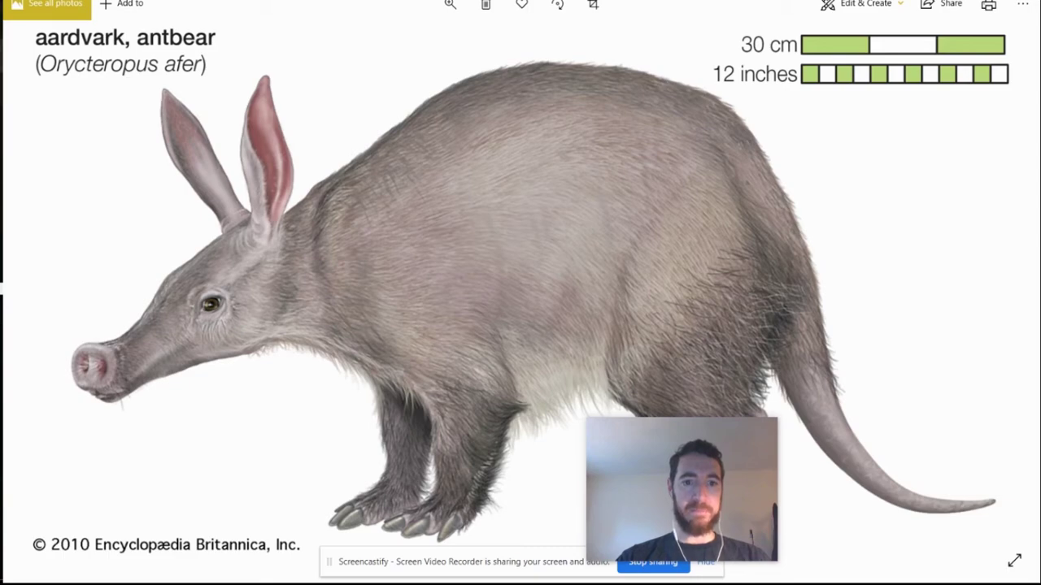
{"action": "key", "text": "alt+Tab"}
{"action": "left_click_drag", "start_coordinate": [471, 255], "coordinate": [416, 303]}
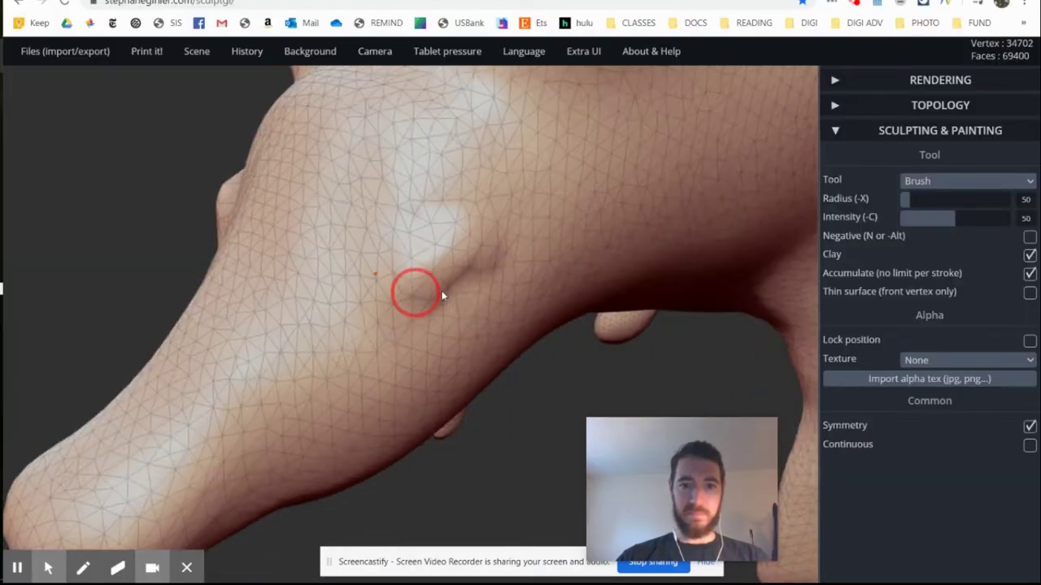
{"action": "mouse_move", "coordinate": [443, 296]}
{"action": "right_mouse_down"}
{"action": "mouse_move", "coordinate": [395, 314]}
{"action": "mouse_move", "coordinate": [437, 242]}
{"action": "mouse_move", "coordinate": [396, 284]}
{"action": "mouse_move", "coordinate": [460, 289]}
{"action": "right_mouse_up"}
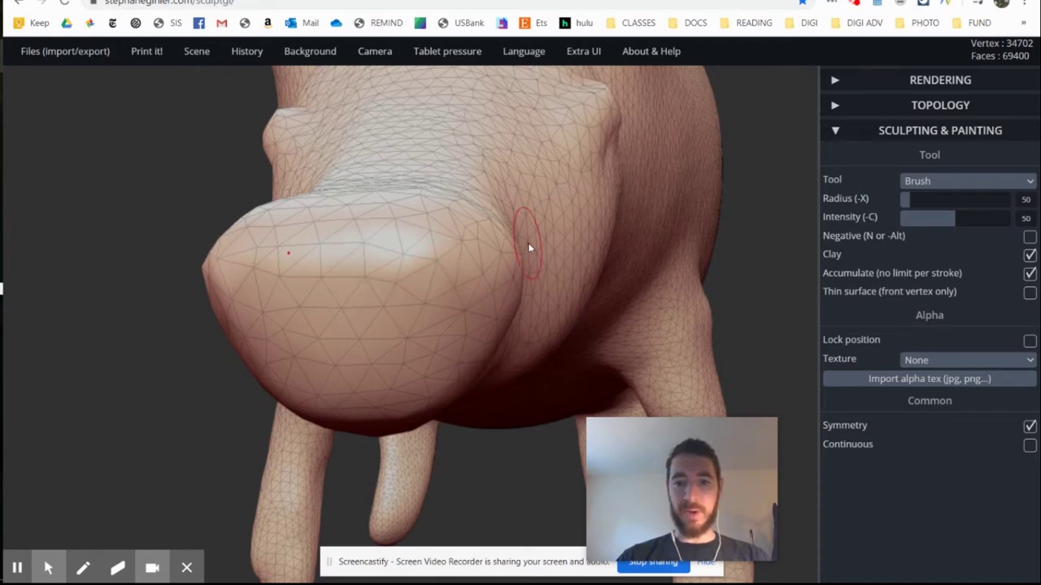
Step: Carve two symmetrical nostrils into the front of the snout with negative Inflate strokes at intensity 41
{"action": "left_click", "coordinate": [959, 182]}
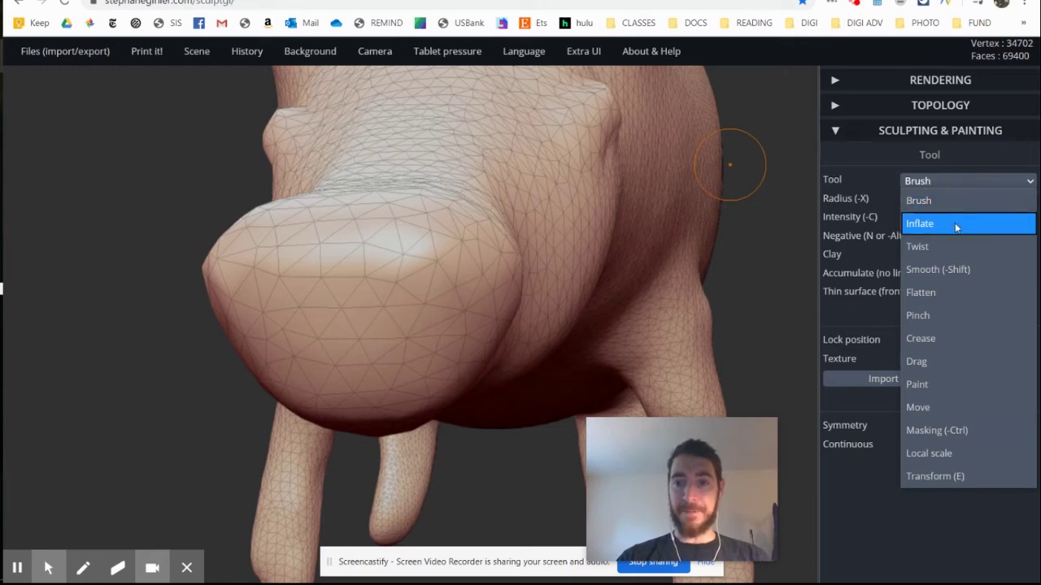
{"action": "left_click", "coordinate": [955, 224]}
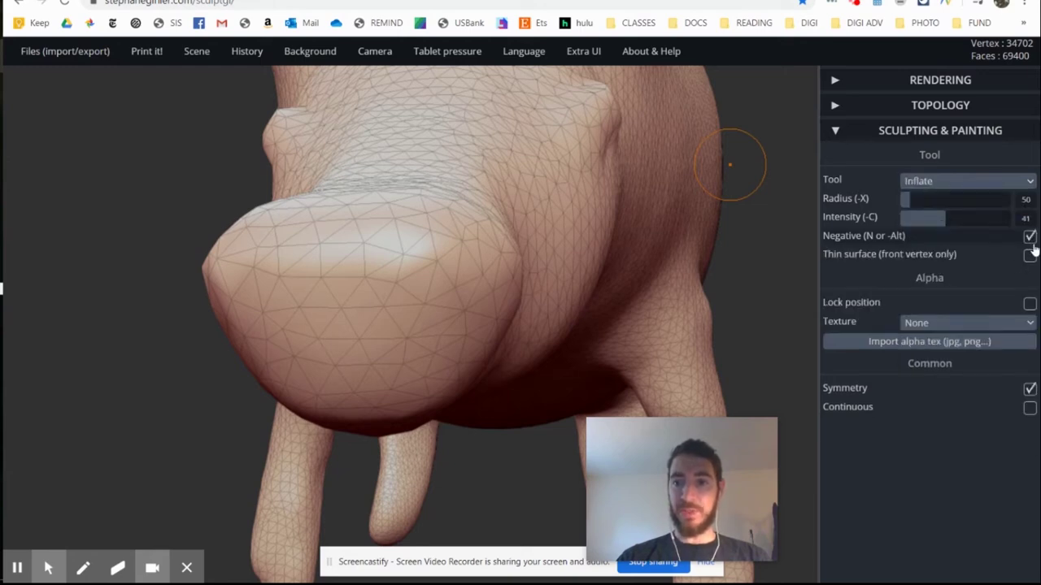
{"action": "left_click_drag", "start_coordinate": [393, 293], "coordinate": [423, 308]}
{"action": "right_click_drag", "start_coordinate": [376, 320], "coordinate": [403, 312]}
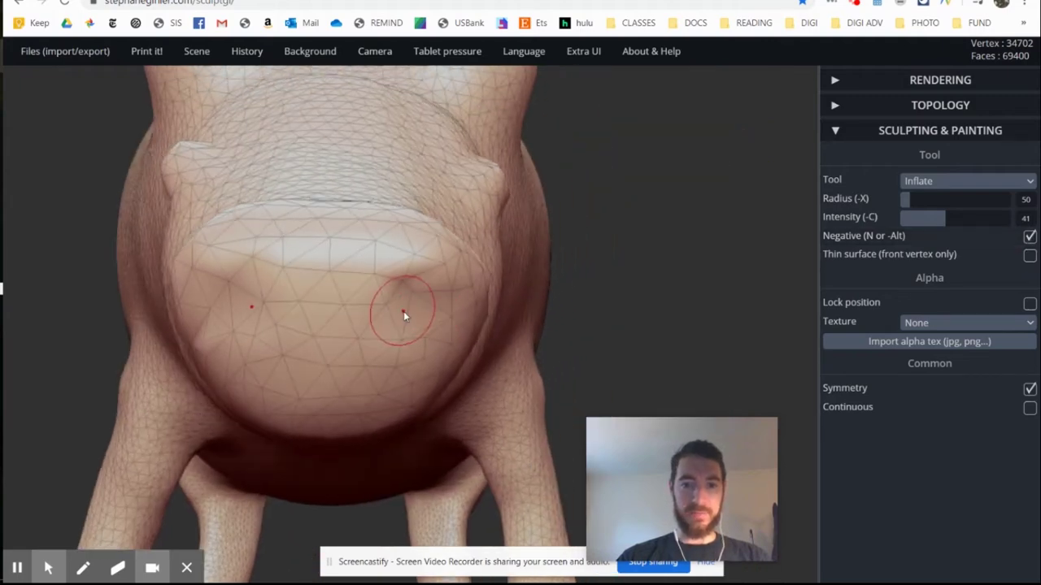
{"action": "mouse_move", "coordinate": [407, 314]}
{"action": "left_mouse_down"}
{"action": "mouse_move", "coordinate": [416, 320]}
{"action": "mouse_move", "coordinate": [413, 308]}
{"action": "left_mouse_up"}
{"action": "mouse_move", "coordinate": [413, 308]}
{"action": "right_mouse_down"}
{"action": "mouse_move", "coordinate": [372, 355]}
{"action": "mouse_move", "coordinate": [375, 320]}
{"action": "mouse_move", "coordinate": [443, 291]}
{"action": "mouse_move", "coordinate": [378, 316]}
{"action": "right_mouse_up"}
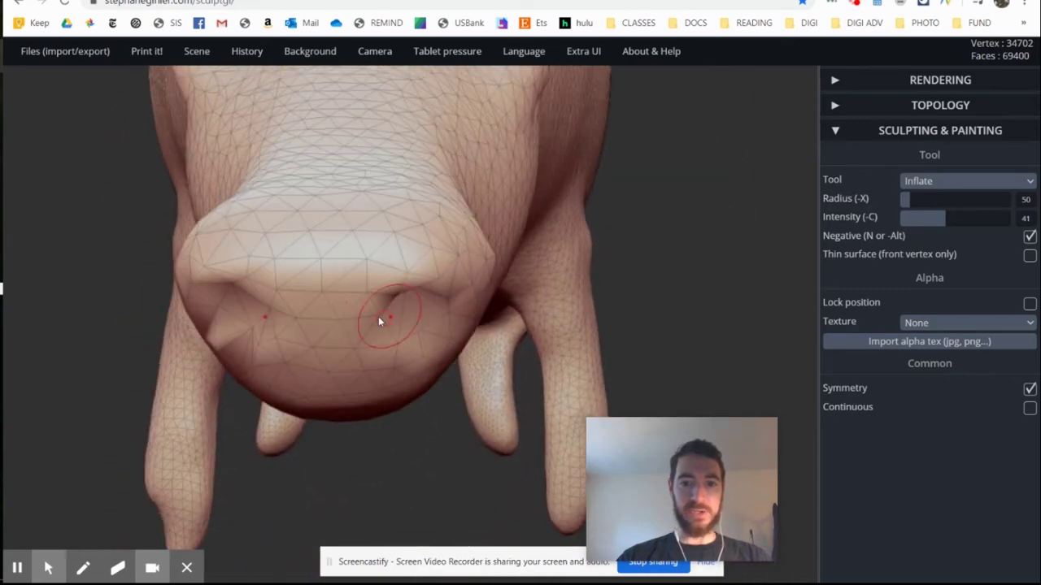
Step: Remesh the model with manifold-triangle voxel remeshing at resolution 150 and deepen the nostrils with negative Inflate strokes
{"action": "left_click", "coordinate": [927, 106]}
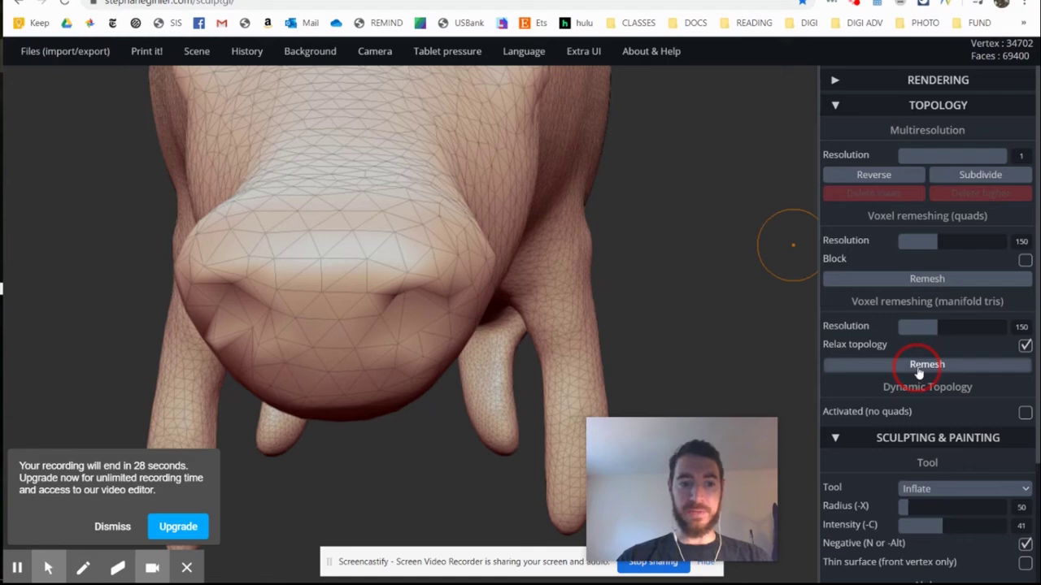
{"action": "left_click", "coordinate": [404, 278]}
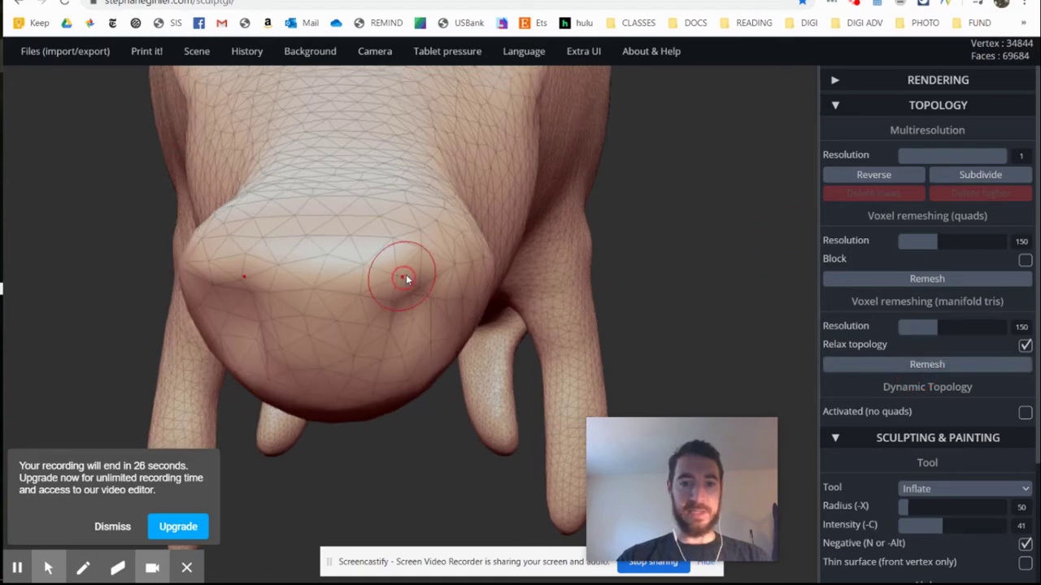
{"action": "right_click_drag", "start_coordinate": [486, 290], "coordinate": [418, 325]}
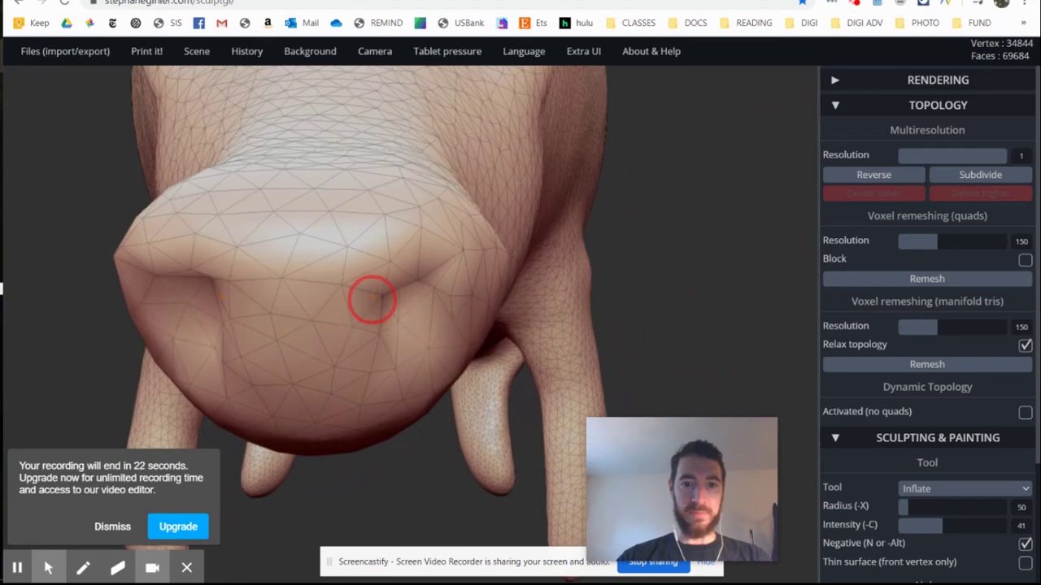
{"action": "right_click_drag", "start_coordinate": [331, 313], "coordinate": [525, 298]}
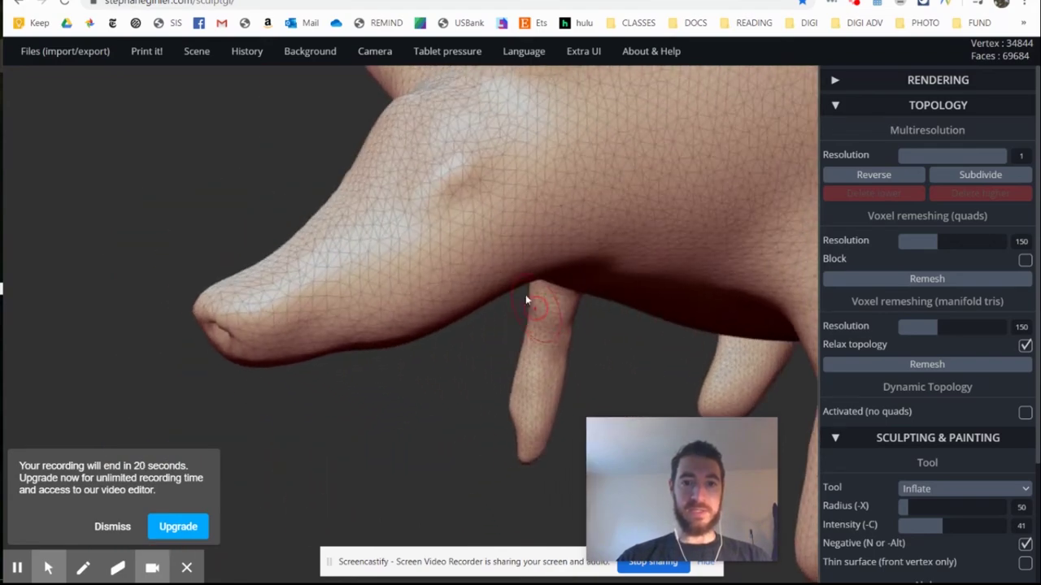
{"action": "right_click_drag", "start_coordinate": [396, 286], "coordinate": [367, 254]}
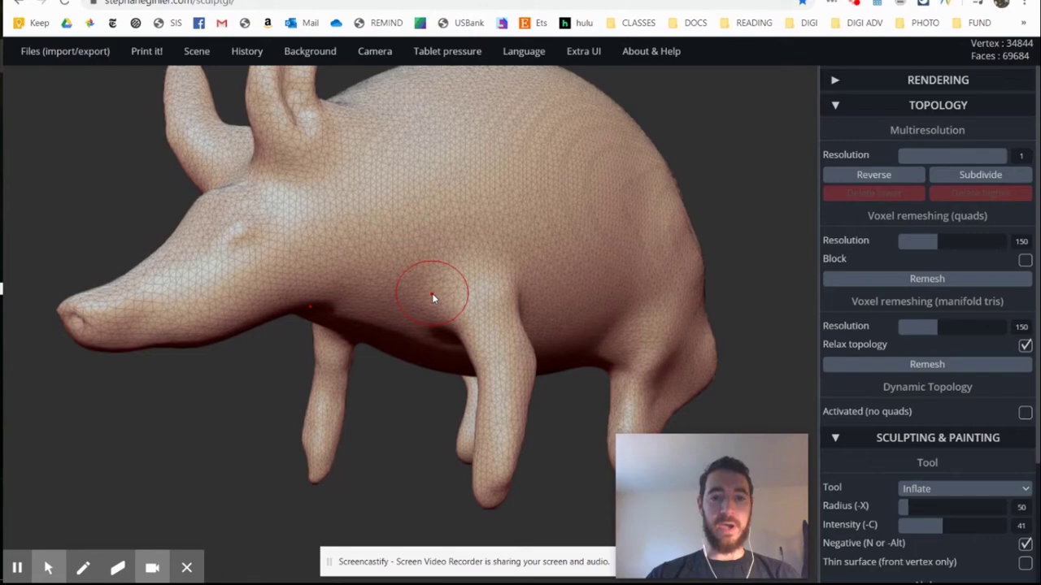
Step: Reshape the lower end of the front leg with Inflate strokes at radius 50, switching Negative on and off
{"action": "right_click_drag", "start_coordinate": [488, 461], "coordinate": [535, 386]}
{"action": "scroll", "coordinate": [536, 382], "scroll_direction": "up", "scroll_amount": 1}
{"action": "middle_click_drag", "start_coordinate": [551, 430], "coordinate": [555, 155]}
{"action": "scroll", "coordinate": [543, 254], "scroll_direction": "up", "scroll_amount": 3}
{"action": "middle_click_drag", "start_coordinate": [546, 269], "coordinate": [521, 287]}
{"action": "scroll", "coordinate": [517, 290], "scroll_direction": "down", "scroll_amount": 3}
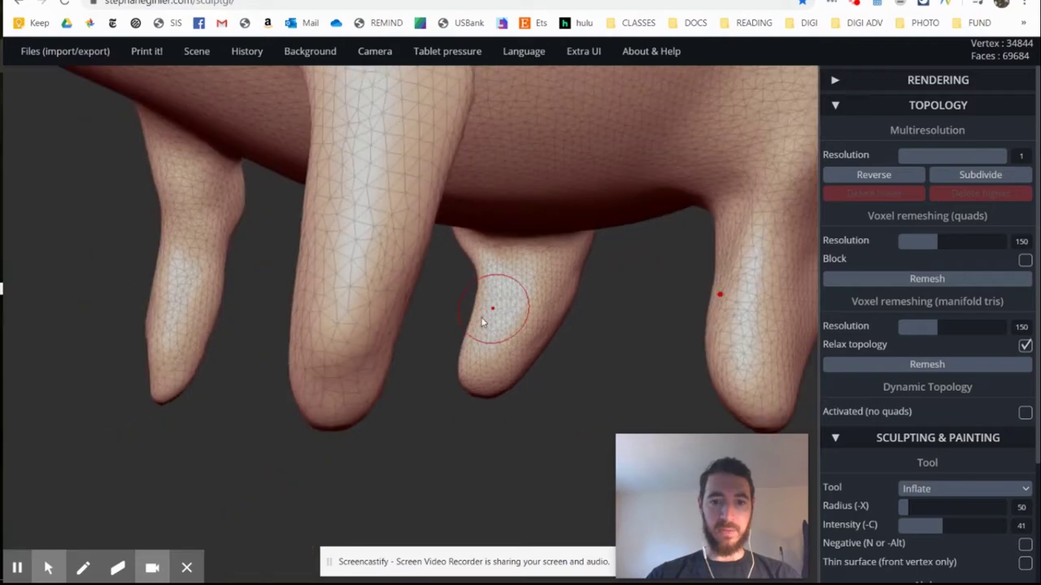
{"action": "key", "text": "n"}
{"action": "right_click_drag", "start_coordinate": [485, 321], "coordinate": [509, 362]}
{"action": "key", "text": "n"}
{"action": "scroll", "coordinate": [369, 368], "scroll_direction": "up", "scroll_amount": 2}
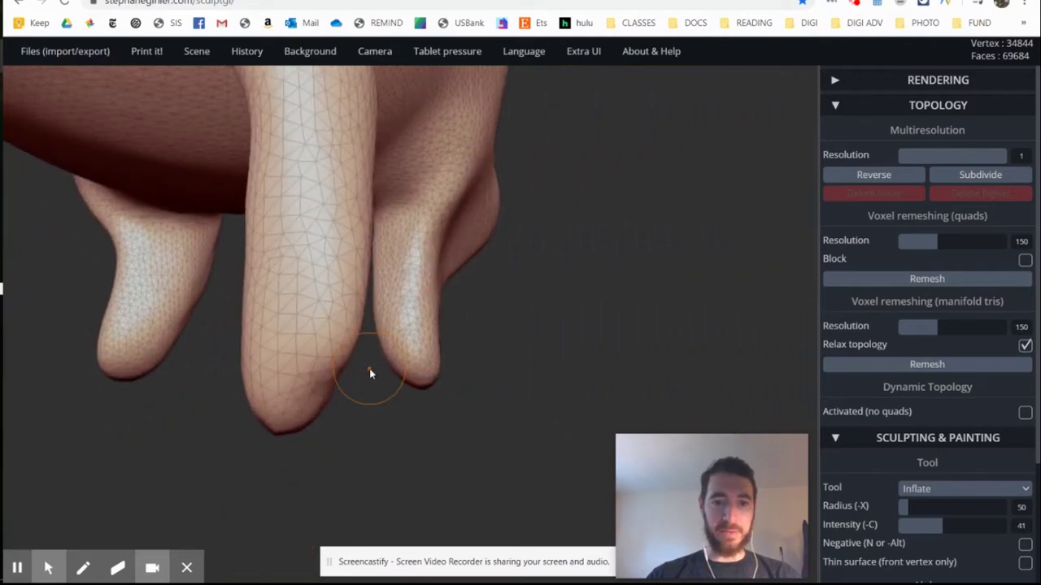
{"action": "middle_click_drag", "start_coordinate": [369, 368], "coordinate": [420, 328]}
{"action": "scroll", "coordinate": [410, 368], "scroll_direction": "up", "scroll_amount": 3}
{"action": "middle_click_drag", "start_coordinate": [409, 368], "coordinate": [499, 315]}
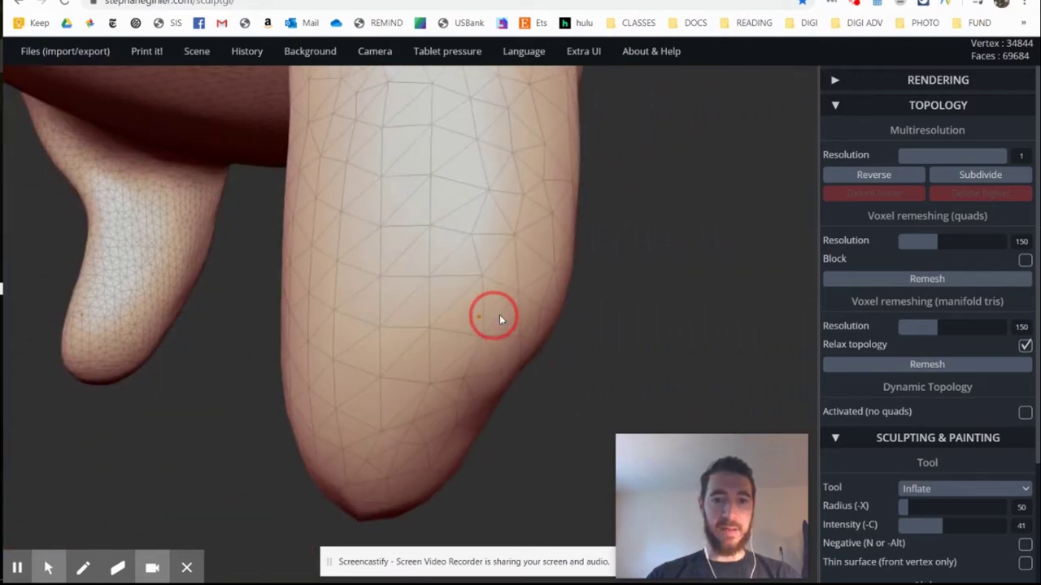
{"action": "right_click_drag", "start_coordinate": [499, 316], "coordinate": [511, 371]}
{"action": "middle_click_drag", "start_coordinate": [485, 304], "coordinate": [705, 244]}
{"action": "scroll", "coordinate": [662, 272], "scroll_direction": "down", "scroll_amount": 2}
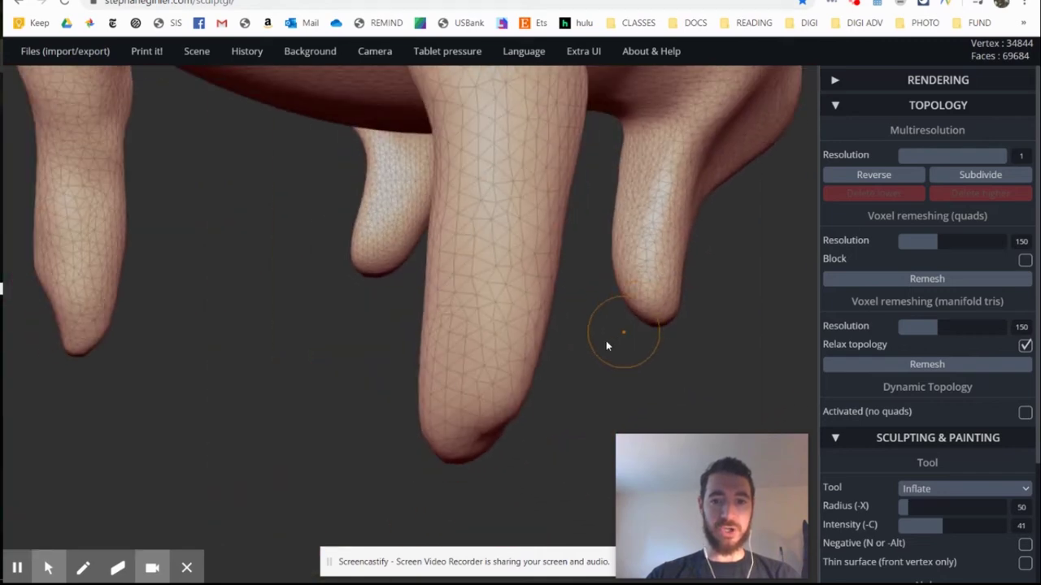
{"action": "middle_click_drag", "start_coordinate": [606, 344], "coordinate": [554, 305]}
{"action": "right_click_drag", "start_coordinate": [552, 304], "coordinate": [454, 355]}
{"action": "scroll", "coordinate": [453, 354], "scroll_direction": "up", "scroll_amount": 3}
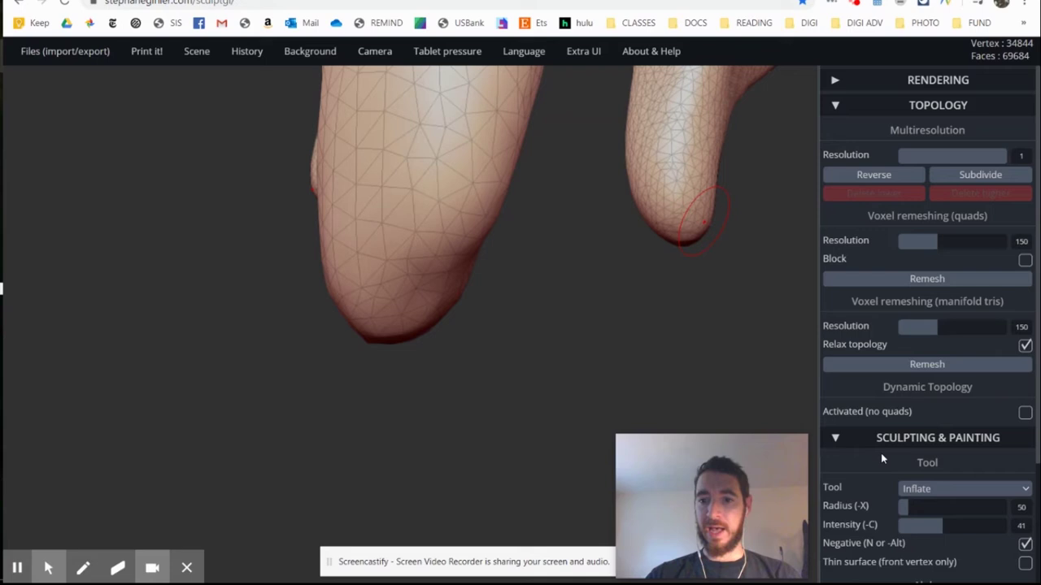
Step: Build up material across the lower end of the front leg with the Brush tool at radius 50 and intensity 50
{"action": "left_click", "coordinate": [917, 489]}
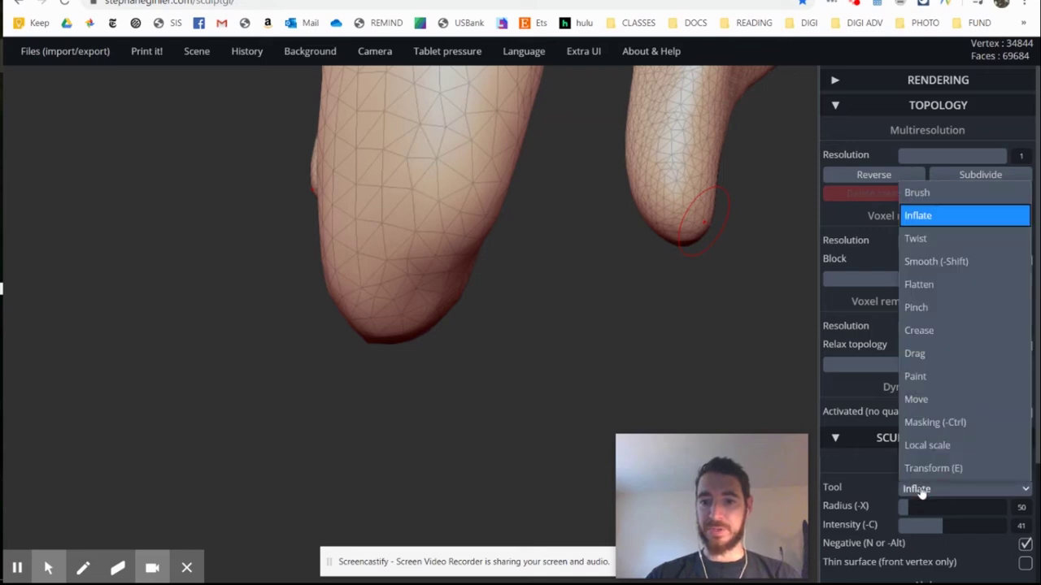
{"action": "left_click", "coordinate": [948, 192]}
{"action": "left_click_drag", "start_coordinate": [460, 266], "coordinate": [439, 293]}
{"action": "right_click_drag", "start_coordinate": [397, 300], "coordinate": [371, 295]}
{"action": "mouse_move", "coordinate": [415, 280]}
{"action": "left_mouse_down"}
{"action": "mouse_move", "coordinate": [423, 276]}
{"action": "mouse_move", "coordinate": [366, 258]}
{"action": "left_mouse_up"}
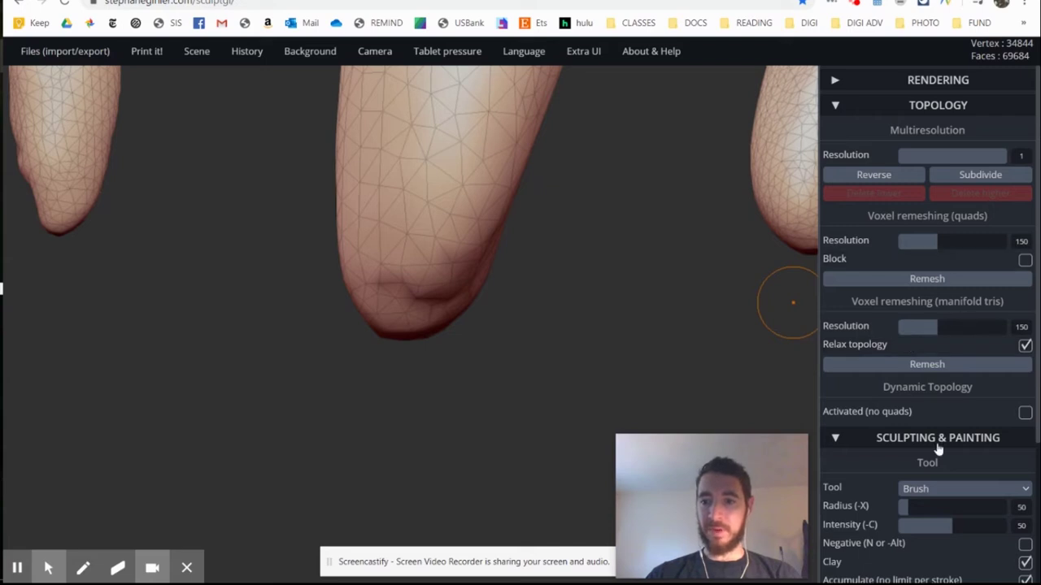
Step: Round out the foot at the end of the front leg with Brush strokes at radius 89, checking it against the reference picture
{"action": "left_click_drag", "start_coordinate": [906, 507], "coordinate": [916, 506]}
{"action": "mouse_move", "coordinate": [416, 297]}
{"action": "right_mouse_down"}
{"action": "mouse_move", "coordinate": [388, 294]}
{"action": "mouse_move", "coordinate": [448, 274]}
{"action": "right_mouse_up"}
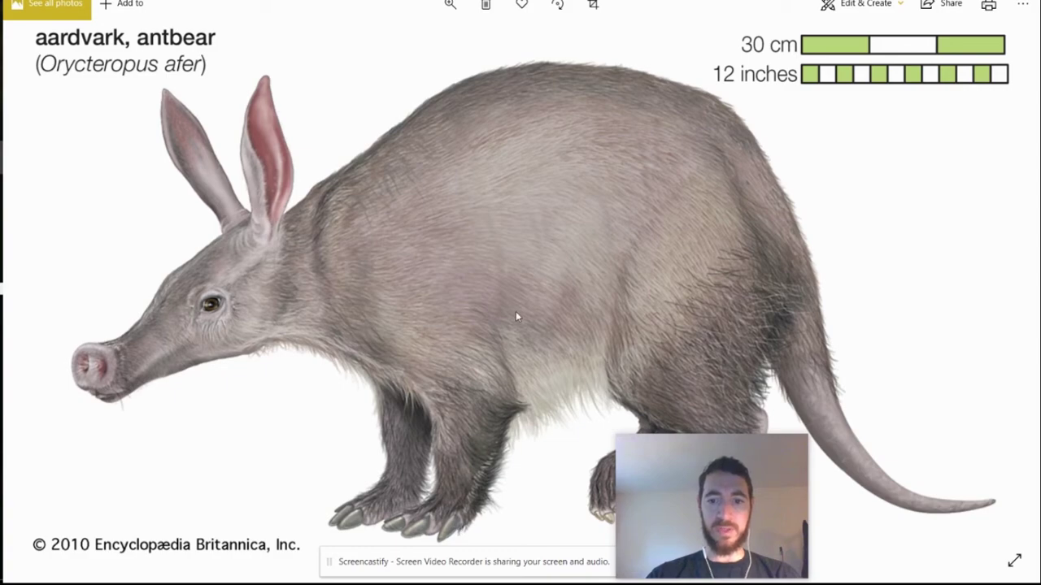
{"action": "left_click_drag", "start_coordinate": [813, 2], "coordinate": [641, 2]}
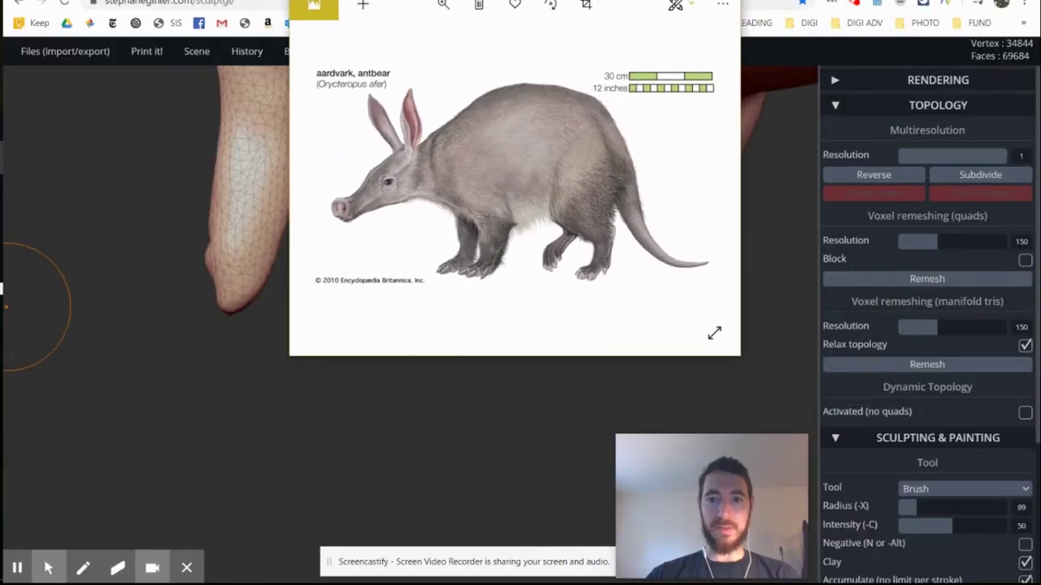
{"action": "left_click", "coordinate": [258, 372]}
{"action": "mouse_move", "coordinate": [431, 312]}
{"action": "right_mouse_down"}
{"action": "mouse_move", "coordinate": [478, 314]}
{"action": "mouse_move", "coordinate": [379, 283]}
{"action": "right_mouse_up"}
{"action": "left_click", "coordinate": [365, 253]}
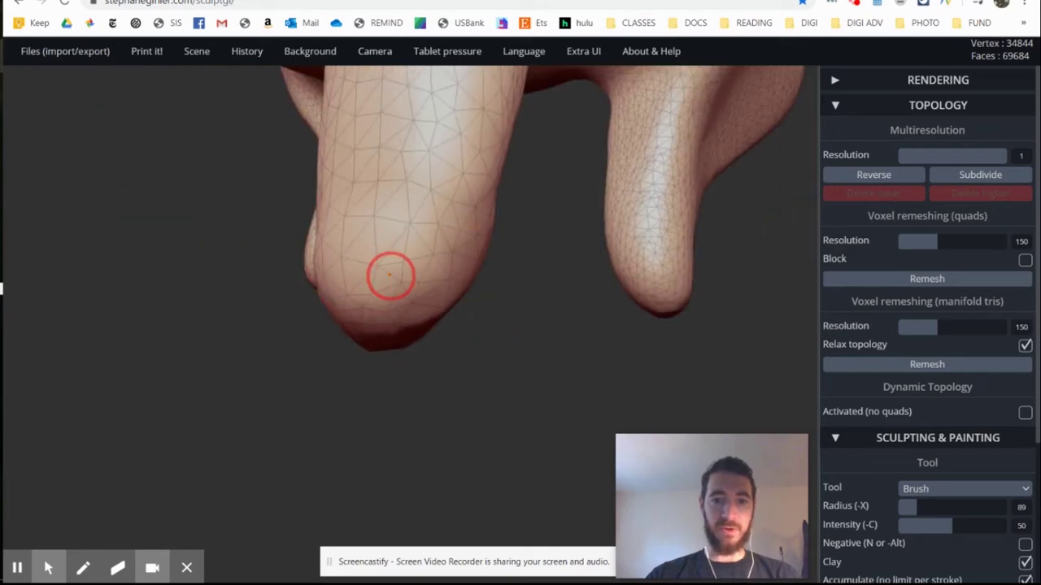
{"action": "right_click_drag", "start_coordinate": [361, 298], "coordinate": [386, 299]}
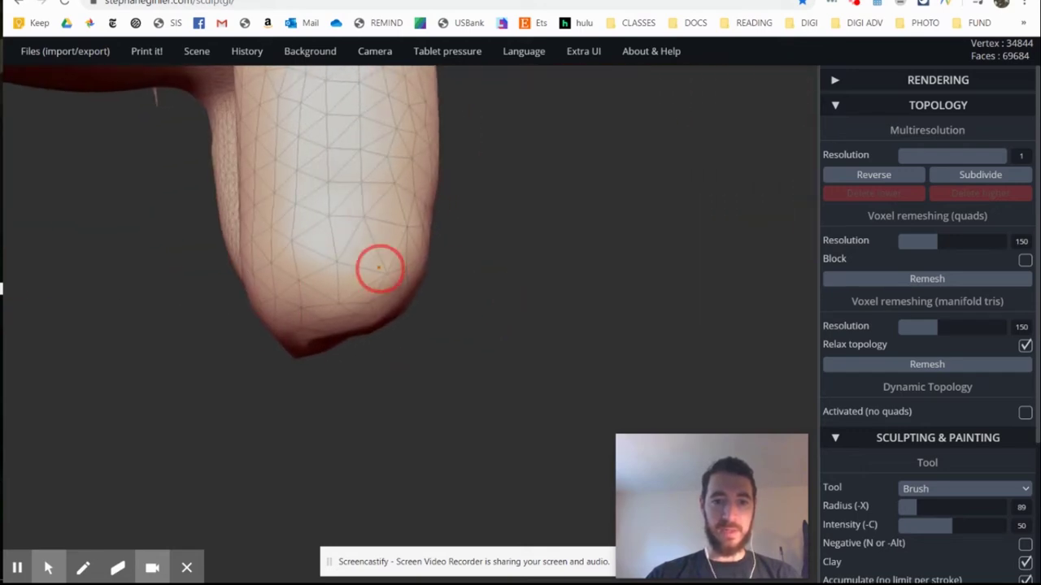
{"action": "mouse_move", "coordinate": [333, 268]}
{"action": "right_mouse_down"}
{"action": "mouse_move", "coordinate": [385, 279]}
{"action": "mouse_move", "coordinate": [250, 319]}
{"action": "right_mouse_up"}
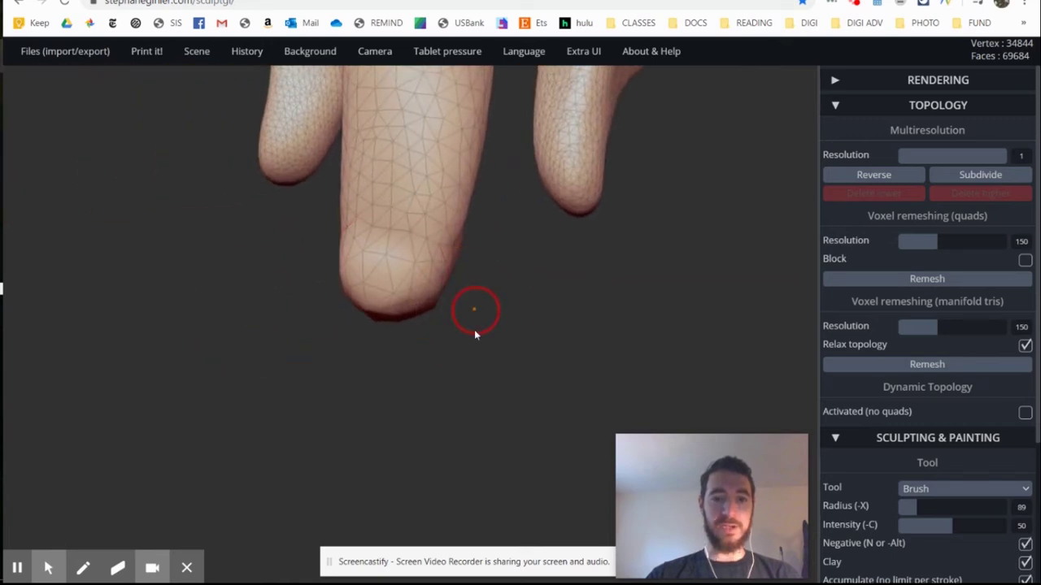
Step: Bulge the front of the foot forward with further Brush strokes, working around it from several sides
{"action": "right_click_drag", "start_coordinate": [474, 327], "coordinate": [377, 330]}
{"action": "mouse_move", "coordinate": [377, 330]}
{"action": "left_mouse_down"}
{"action": "mouse_move", "coordinate": [351, 321]}
{"action": "mouse_move", "coordinate": [487, 277]}
{"action": "mouse_move", "coordinate": [482, 316]}
{"action": "left_mouse_up"}
{"action": "right_click_drag", "start_coordinate": [435, 291], "coordinate": [488, 285]}
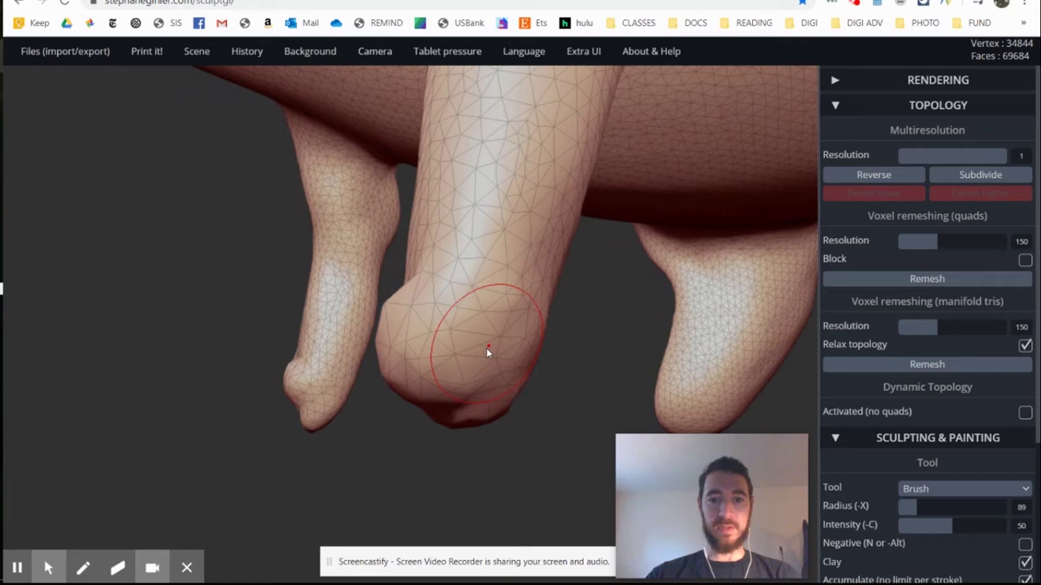
{"action": "mouse_move", "coordinate": [488, 358]}
{"action": "right_mouse_down"}
{"action": "mouse_move", "coordinate": [442, 365]}
{"action": "mouse_move", "coordinate": [414, 343]}
{"action": "mouse_move", "coordinate": [488, 385]}
{"action": "mouse_move", "coordinate": [253, 304]}
{"action": "right_mouse_up"}
{"action": "right_click_drag", "start_coordinate": [400, 313], "coordinate": [255, 332]}
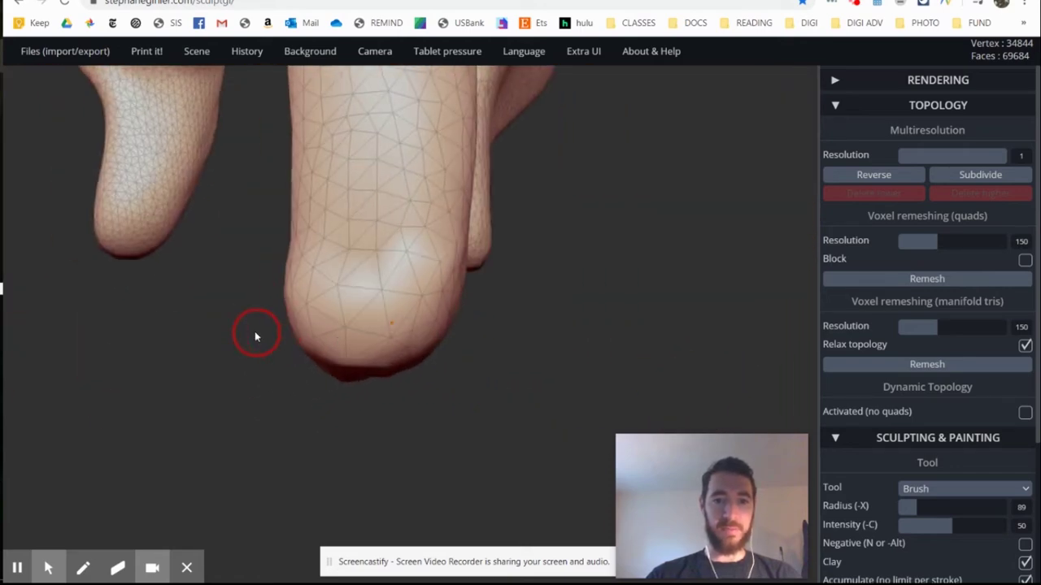
Step: Pull the end of the front leg into a broader foot with the Move tool at radius 150
{"action": "mouse_move", "coordinate": [390, 339]}
{"action": "right_mouse_down"}
{"action": "mouse_move", "coordinate": [458, 312]}
{"action": "mouse_move", "coordinate": [509, 327]}
{"action": "mouse_move", "coordinate": [308, 298]}
{"action": "mouse_move", "coordinate": [646, 302]}
{"action": "mouse_move", "coordinate": [512, 379]}
{"action": "mouse_move", "coordinate": [620, 379]}
{"action": "mouse_move", "coordinate": [143, 354]}
{"action": "mouse_move", "coordinate": [209, 251]}
{"action": "mouse_move", "coordinate": [342, 343]}
{"action": "mouse_move", "coordinate": [571, 264]}
{"action": "mouse_move", "coordinate": [462, 362]}
{"action": "mouse_move", "coordinate": [372, 390]}
{"action": "mouse_move", "coordinate": [260, 400]}
{"action": "mouse_move", "coordinate": [511, 353]}
{"action": "mouse_move", "coordinate": [527, 335]}
{"action": "mouse_move", "coordinate": [255, 153]}
{"action": "mouse_move", "coordinate": [608, 418]}
{"action": "mouse_move", "coordinate": [762, 323]}
{"action": "mouse_move", "coordinate": [226, 283]}
{"action": "mouse_move", "coordinate": [200, 256]}
{"action": "mouse_move", "coordinate": [455, 216]}
{"action": "mouse_move", "coordinate": [466, 193]}
{"action": "right_mouse_up"}
{"action": "left_click", "coordinate": [963, 489]}
{"action": "left_click", "coordinate": [965, 398]}
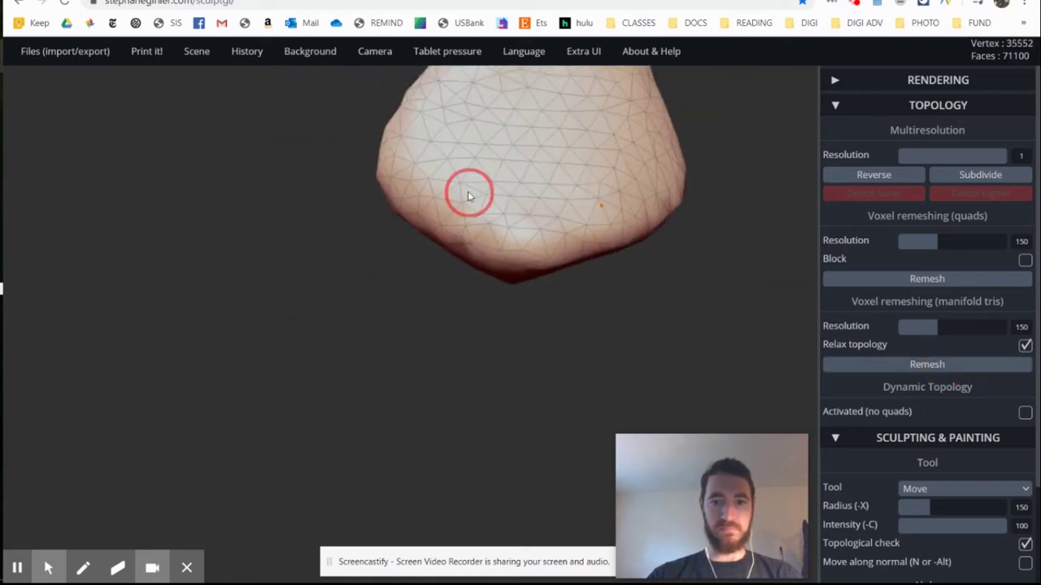
Step: Form separate toes along the front of the foot with positive and negative Inflate strokes at intensity 41
{"action": "left_click", "coordinate": [964, 489]}
{"action": "left_click", "coordinate": [918, 214]}
{"action": "mouse_move", "coordinate": [614, 236]}
{"action": "left_mouse_down"}
{"action": "mouse_move", "coordinate": [379, 220]}
{"action": "mouse_move", "coordinate": [501, 246]}
{"action": "mouse_move", "coordinate": [658, 209]}
{"action": "mouse_move", "coordinate": [410, 216]}
{"action": "left_mouse_up"}
{"action": "right_click_drag", "start_coordinate": [409, 215], "coordinate": [344, 457]}
{"action": "key", "text": "n"}
{"action": "left_click_drag", "start_coordinate": [344, 455], "coordinate": [423, 399]}
{"action": "key", "text": "n"}
{"action": "key", "text": "x"}
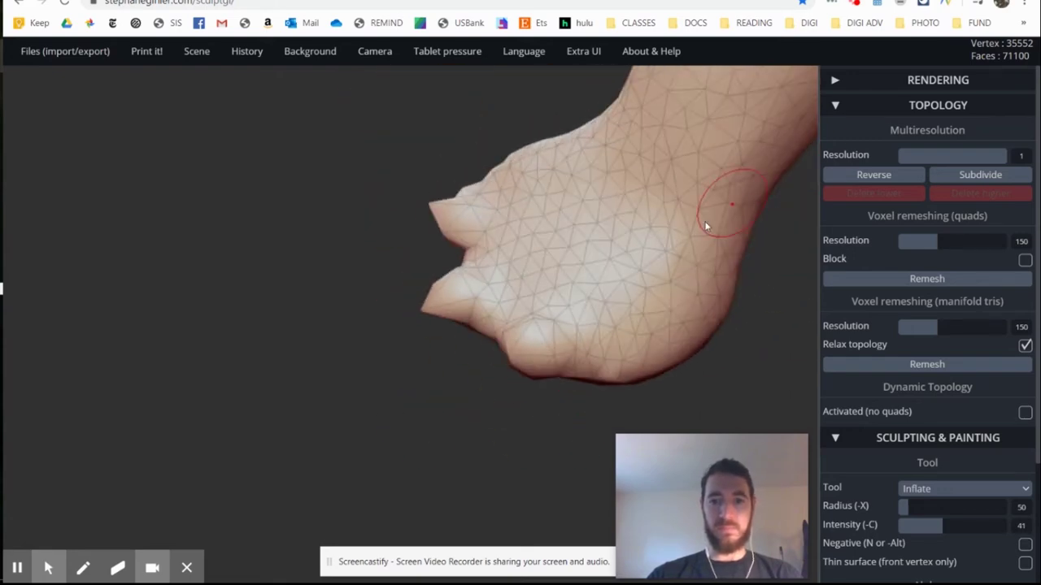
{"action": "left_click_drag", "start_coordinate": [569, 250], "coordinate": [469, 289]}
Step: Pull the three toes out into long pointed claws with the Move tool, reducing its radius to 76
{"action": "left_click", "coordinate": [960, 488]}
{"action": "left_click", "coordinate": [950, 402]}
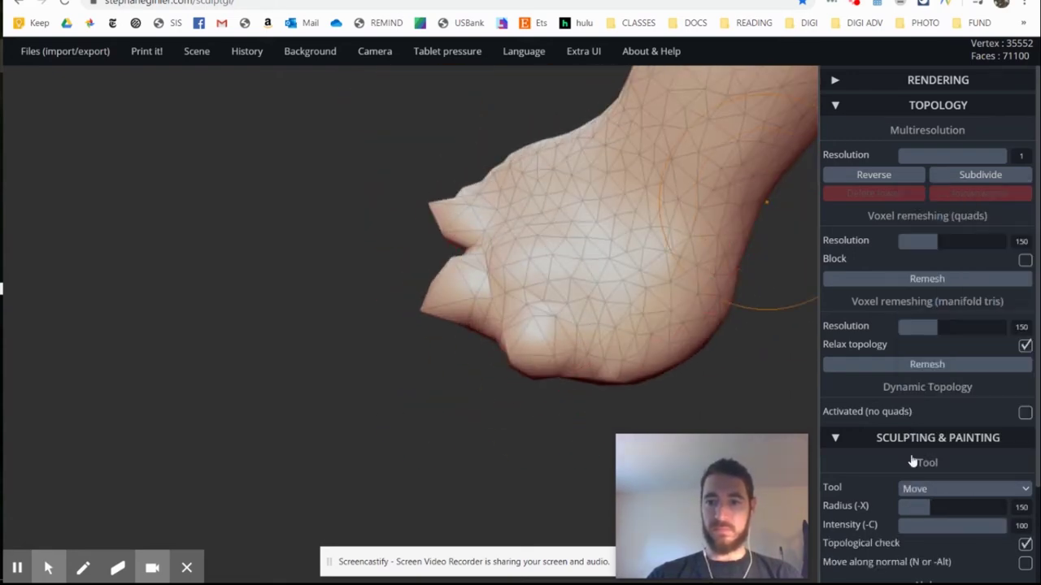
{"action": "left_click_drag", "start_coordinate": [536, 345], "coordinate": [505, 387]}
{"action": "left_click_drag", "start_coordinate": [443, 297], "coordinate": [395, 329]}
{"action": "left_click_drag", "start_coordinate": [451, 215], "coordinate": [365, 230]}
{"action": "left_click_drag", "start_coordinate": [392, 324], "coordinate": [355, 326]}
{"action": "left_click_drag", "start_coordinate": [509, 379], "coordinate": [486, 398]}
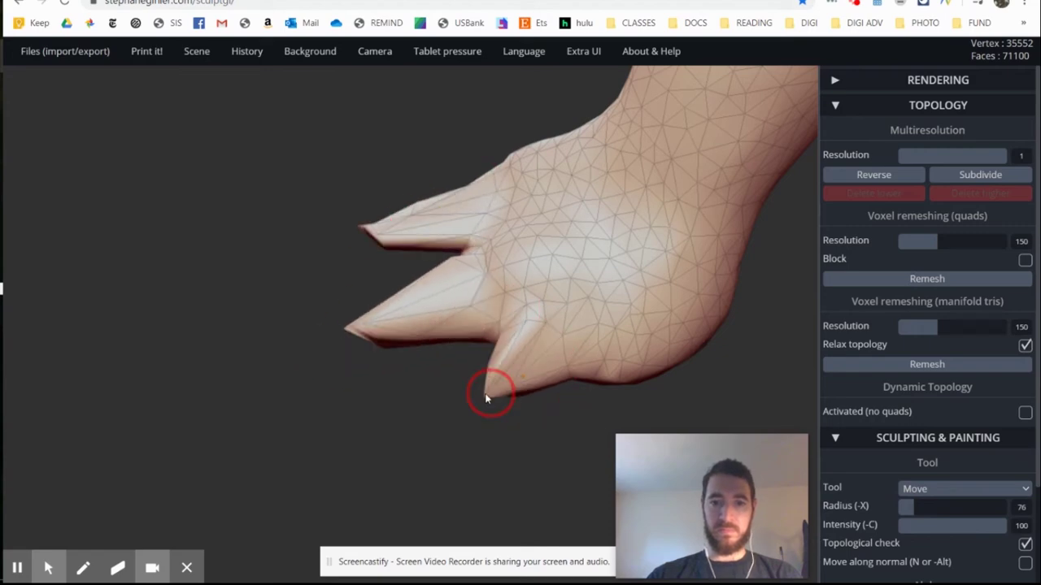
Step: Remesh the model with the clawed feet using manifold-triangle voxel remeshing at resolution 150
{"action": "scroll", "coordinate": [488, 395], "scroll_direction": "down", "scroll_amount": 3}
{"action": "right_click_drag", "start_coordinate": [520, 374], "coordinate": [433, 311]}
{"action": "right_click_drag", "start_coordinate": [354, 326], "coordinate": [525, 302]}
{"action": "left_click_drag", "start_coordinate": [525, 302], "coordinate": [626, 308]}
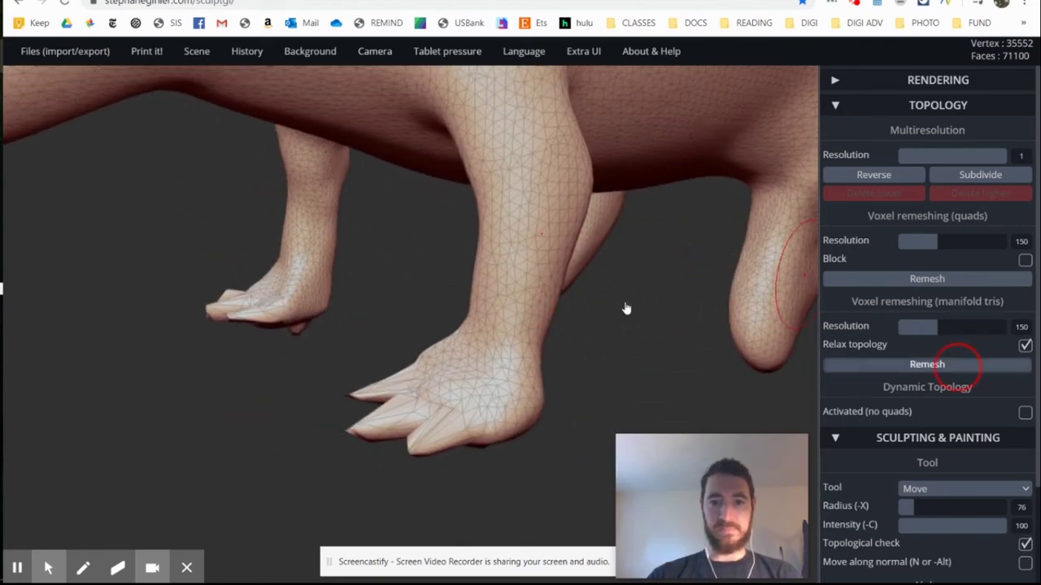
{"action": "right_click_drag", "start_coordinate": [672, 404], "coordinate": [536, 389], "text": "alt"}
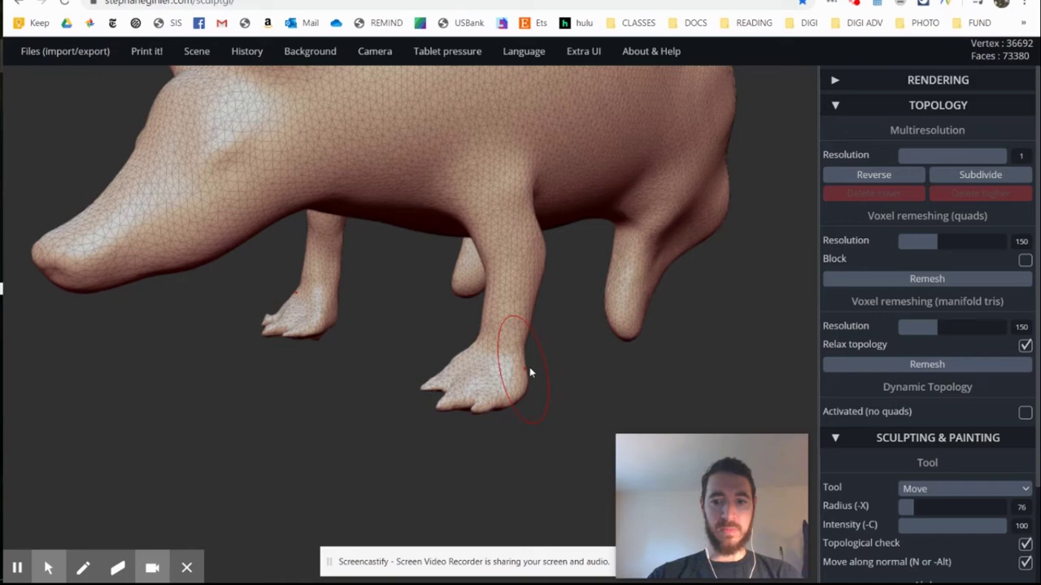
{"action": "right_click_drag", "start_coordinate": [424, 324], "coordinate": [536, 365]}
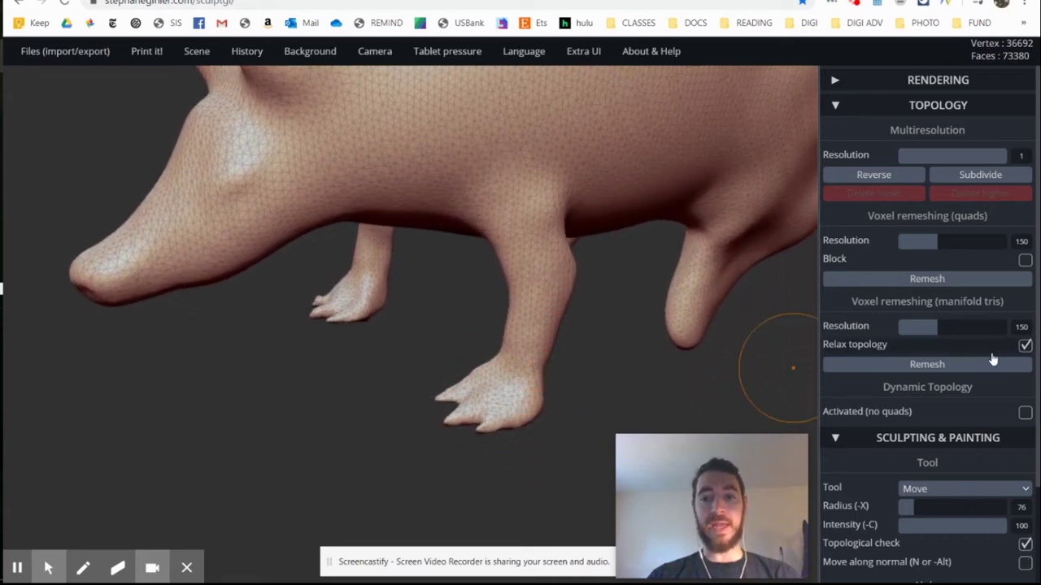
Step: Examine the remeshed clawed feet, legs and whole body of the aardvark from several angles and distances
{"action": "scroll", "coordinate": [516, 395], "scroll_direction": "up", "scroll_amount": 5}
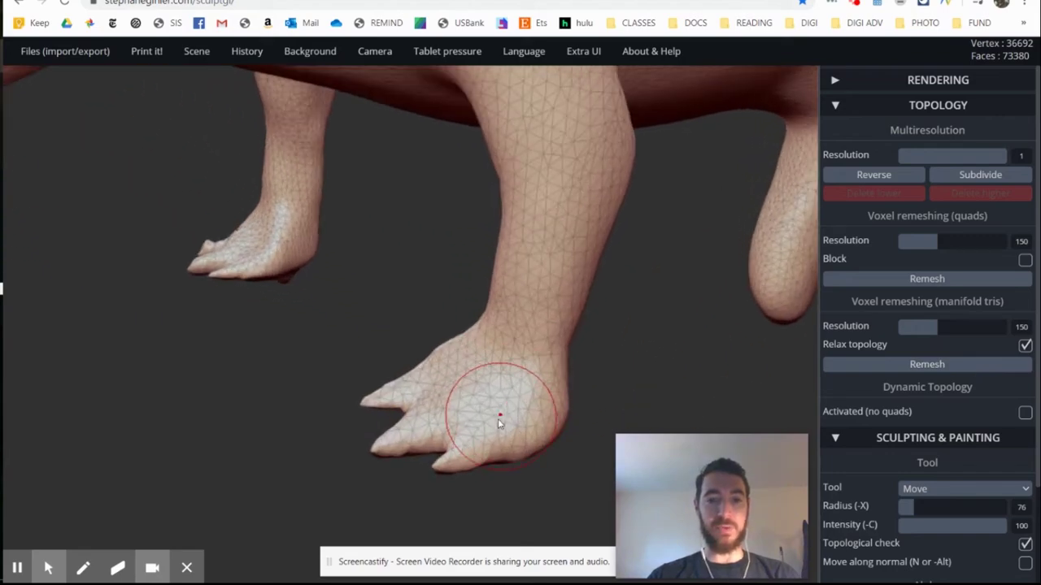
{"action": "right_click_drag", "start_coordinate": [499, 422], "coordinate": [537, 384]}
{"action": "scroll", "coordinate": [536, 384], "scroll_direction": "down", "scroll_amount": 3}
{"action": "right_click_drag", "start_coordinate": [509, 299], "coordinate": [548, 362], "text": "alt"}
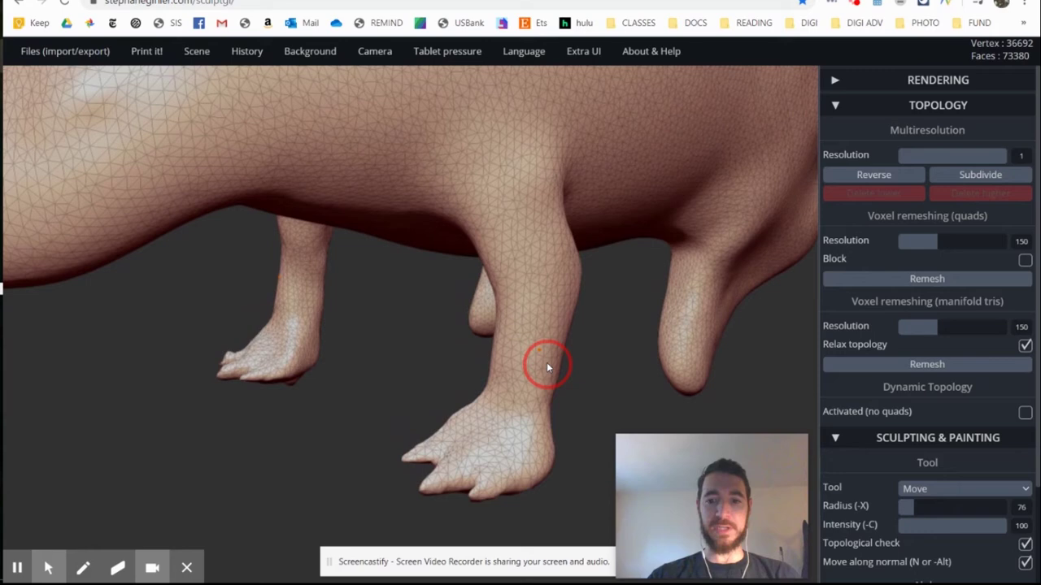
{"action": "right_click_drag", "start_coordinate": [441, 337], "coordinate": [488, 412]}
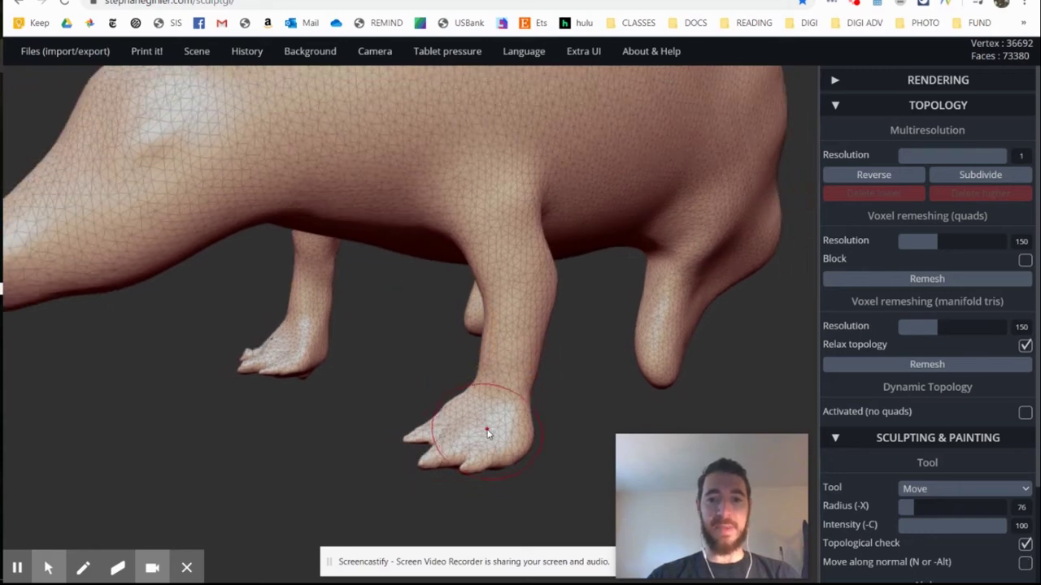
{"action": "scroll", "coordinate": [494, 314], "scroll_direction": "down", "scroll_amount": 5}
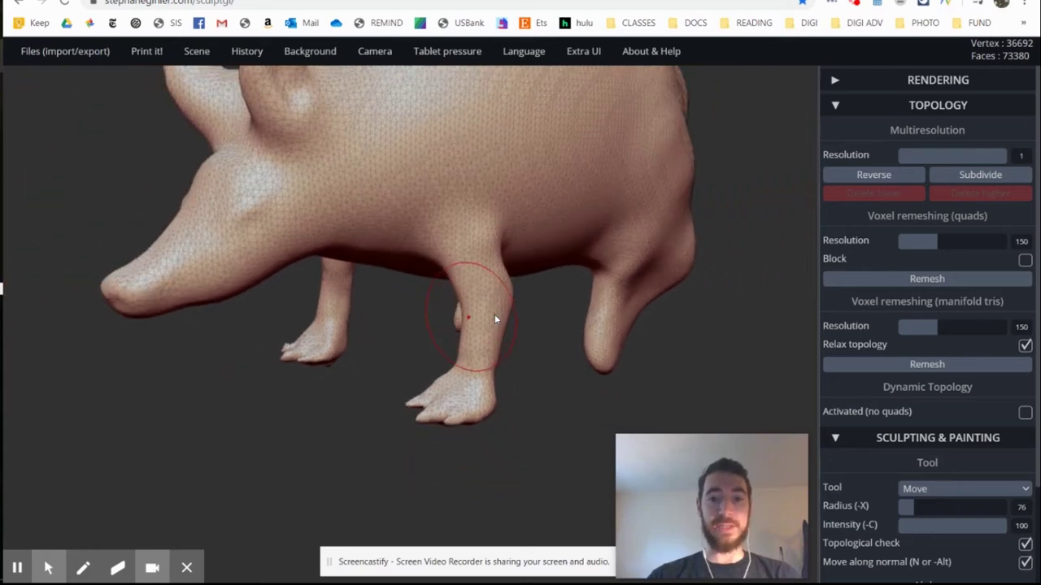
{"action": "right_click_drag", "start_coordinate": [481, 244], "coordinate": [459, 300], "text": "alt"}
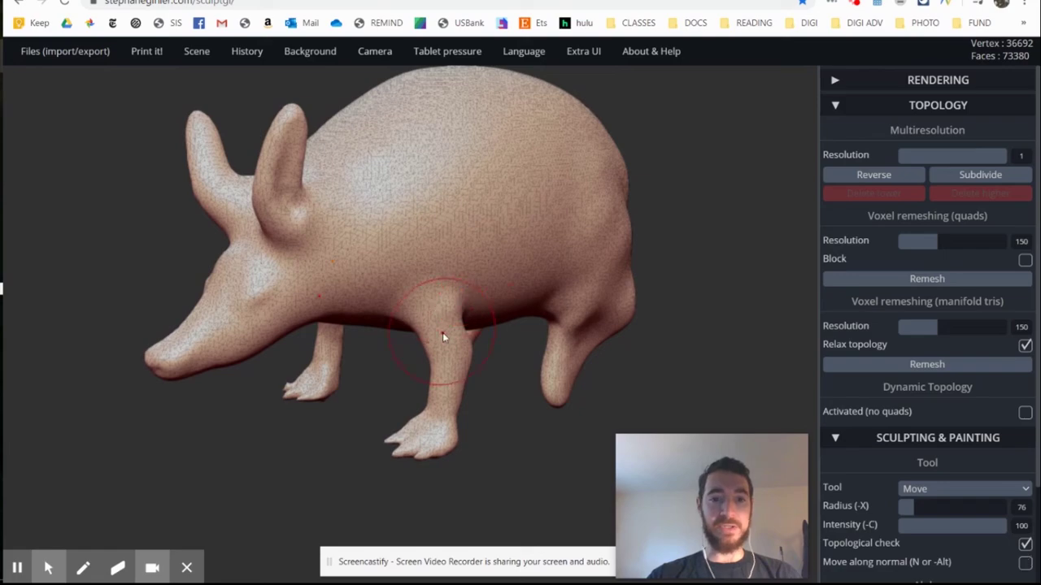
{"action": "left_click_drag", "start_coordinate": [678, 248], "coordinate": [513, 242]}
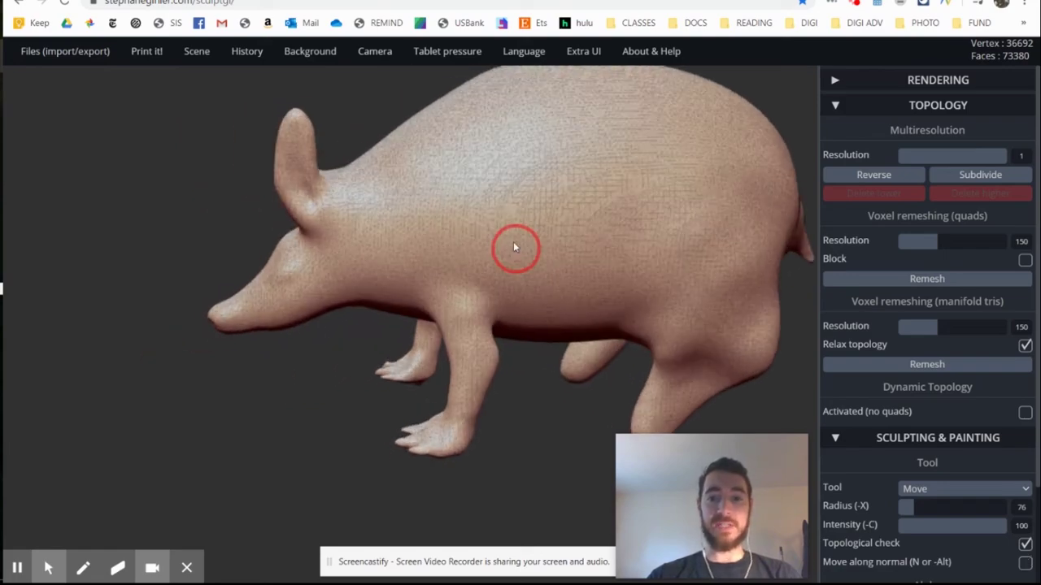
{"action": "right_click_drag", "start_coordinate": [513, 247], "coordinate": [446, 269]}
{"action": "key", "text": "n"}
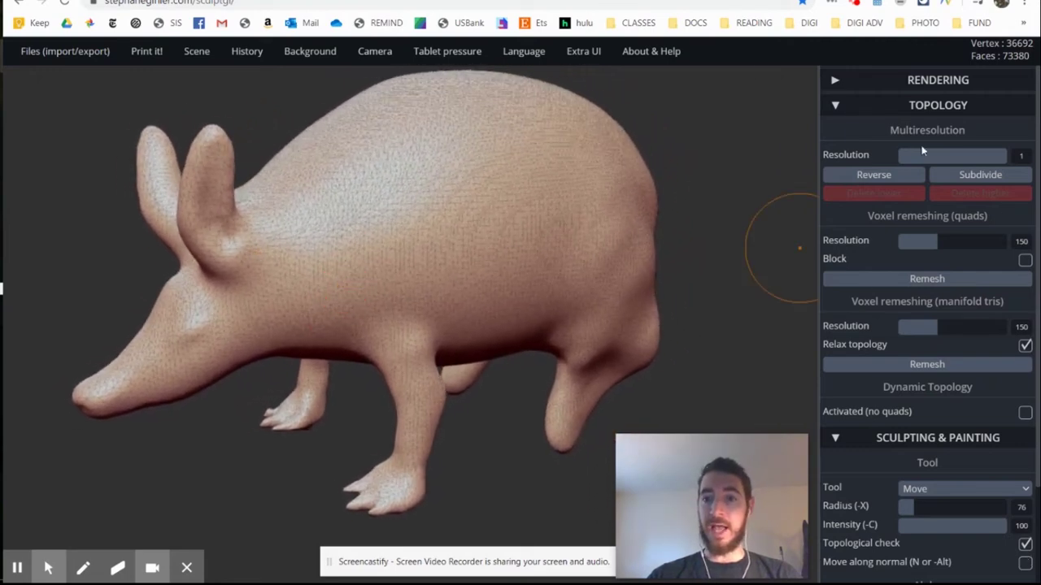
Step: Turn off the wireframe display in the rendering settings so the aardvark shows as a smooth surface
{"action": "left_click", "coordinate": [836, 107]}
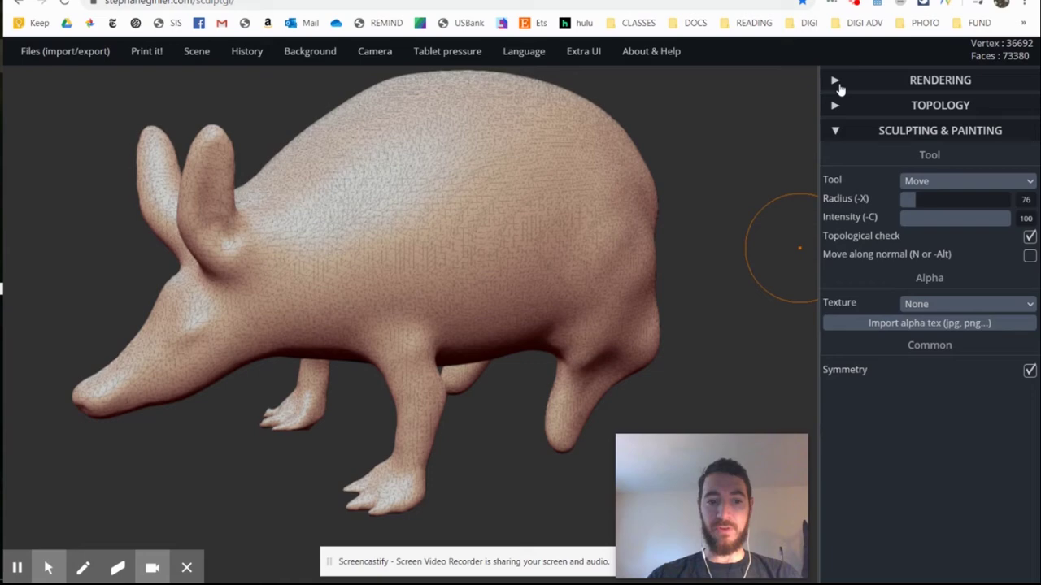
{"action": "left_click", "coordinate": [836, 82]}
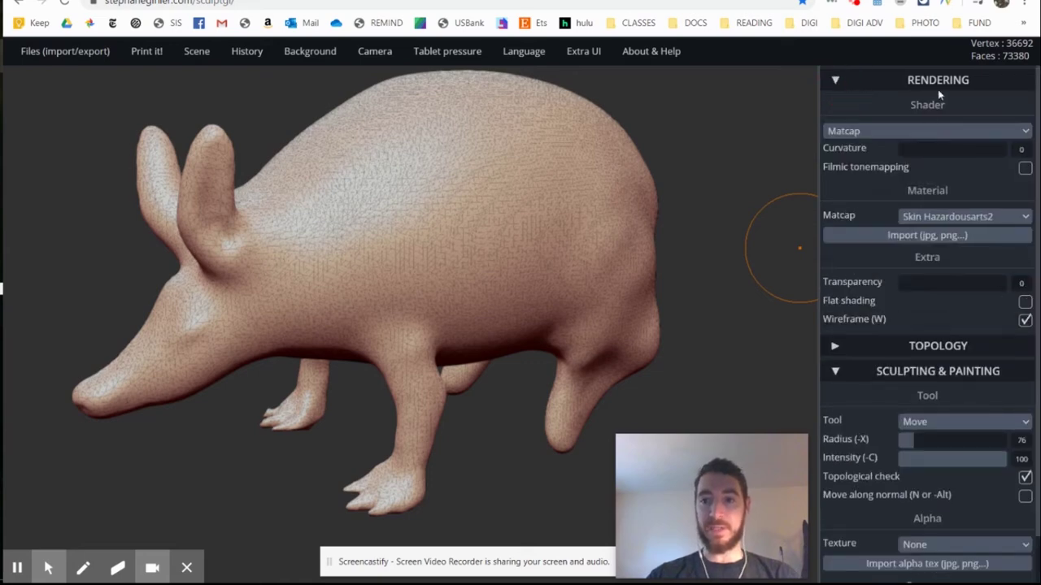
{"action": "left_click", "coordinate": [1025, 322]}
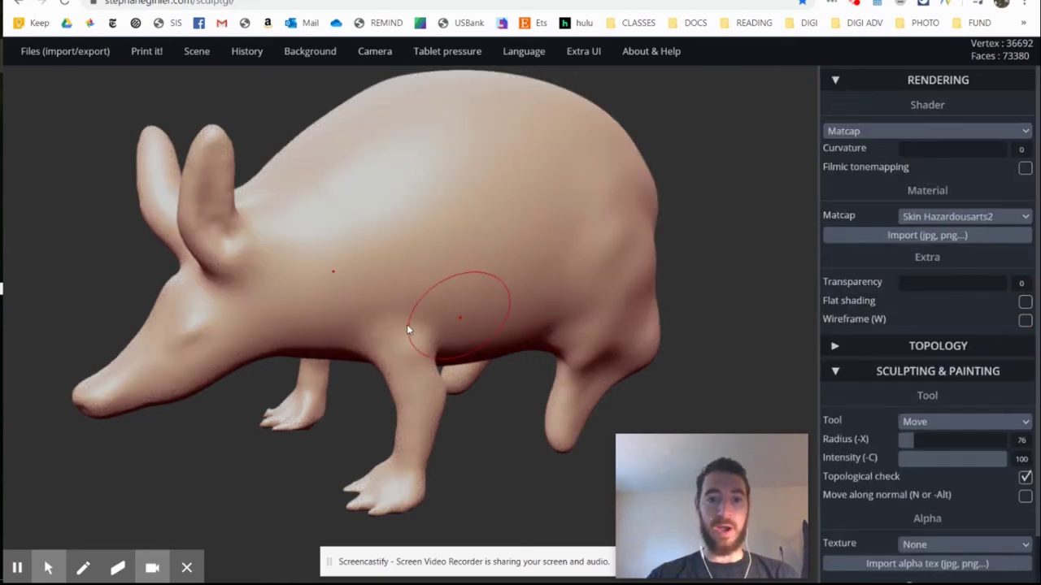
{"action": "mouse_move", "coordinate": [407, 326]}
{"action": "right_mouse_down", "text": "alt"}
{"action": "mouse_move", "coordinate": [504, 302]}
{"action": "mouse_move", "coordinate": [406, 339]}
{"action": "mouse_move", "coordinate": [433, 329]}
{"action": "mouse_move", "coordinate": [463, 338]}
{"action": "mouse_move", "coordinate": [457, 346]}
{"action": "mouse_move", "coordinate": [471, 314]}
{"action": "mouse_move", "coordinate": [569, 268]}
{"action": "right_mouse_up", "text": "alt"}
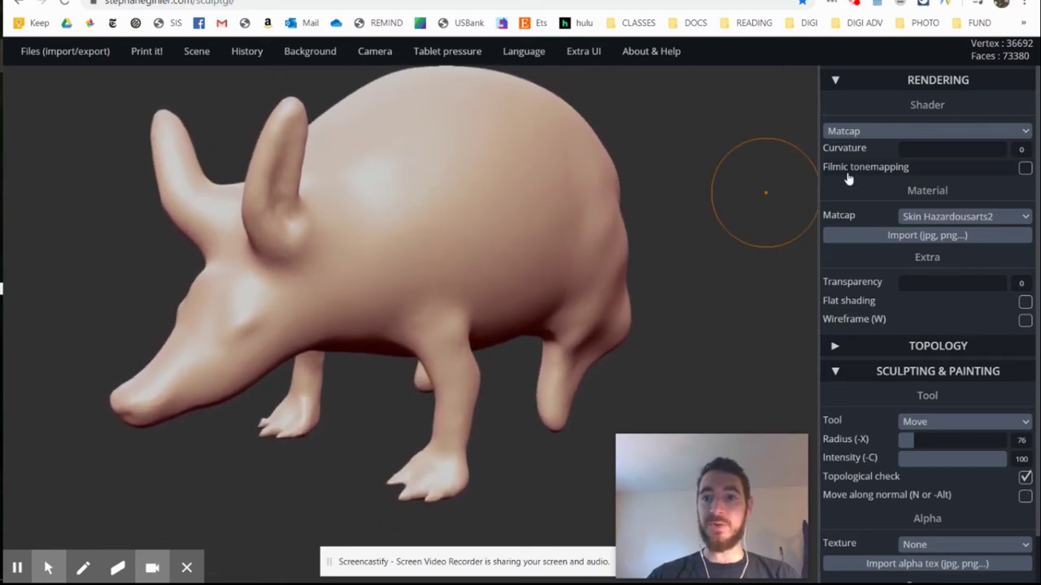
{"action": "left_click", "coordinate": [836, 82]}
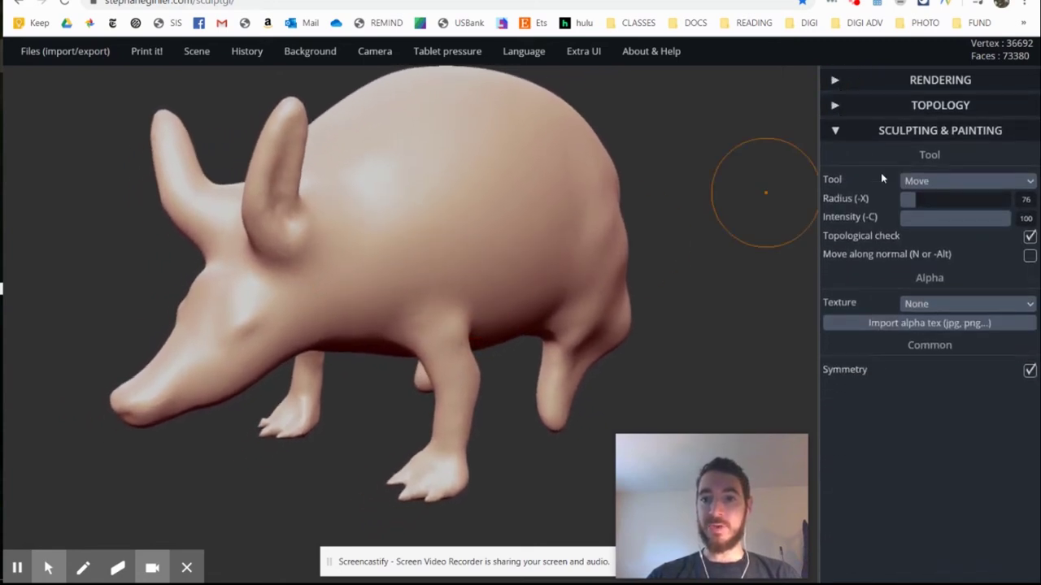
Step: Switch to the Paint tool and set its radius to 76 and intensity to 51
{"action": "left_click", "coordinate": [938, 182]}
{"action": "left_click", "coordinate": [928, 385]}
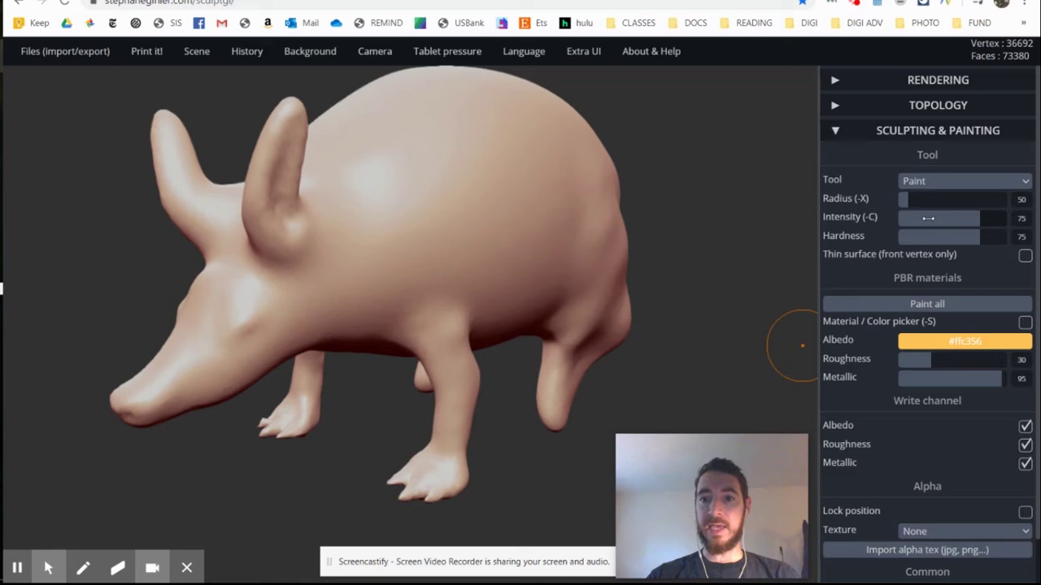
{"action": "mouse_move", "coordinate": [908, 201]}
{"action": "left_mouse_down"}
{"action": "mouse_move", "coordinate": [927, 201]}
{"action": "mouse_move", "coordinate": [922, 217]}
{"action": "left_mouse_up"}
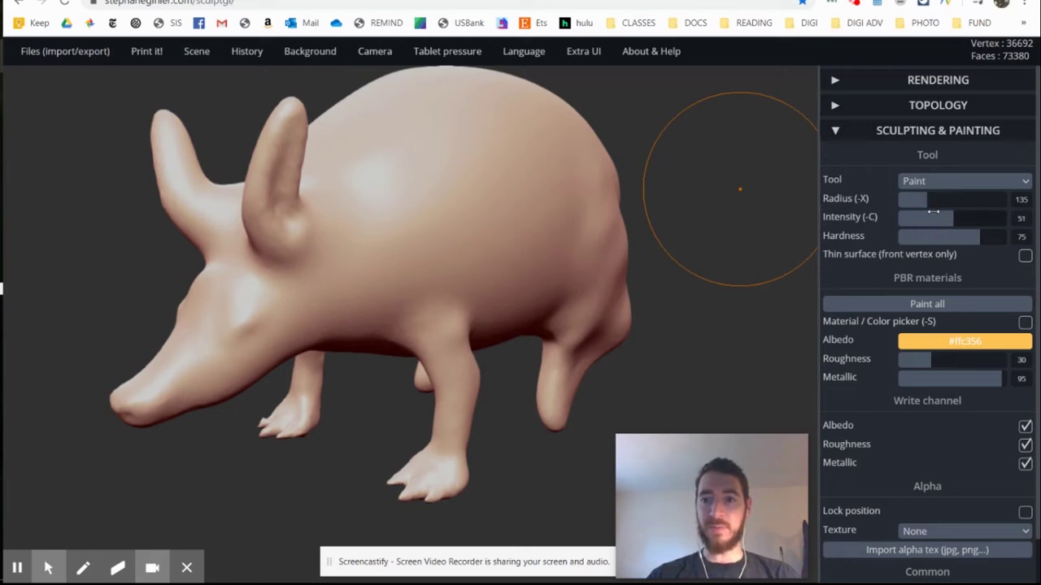
{"action": "left_click_drag", "start_coordinate": [922, 200], "coordinate": [914, 203]}
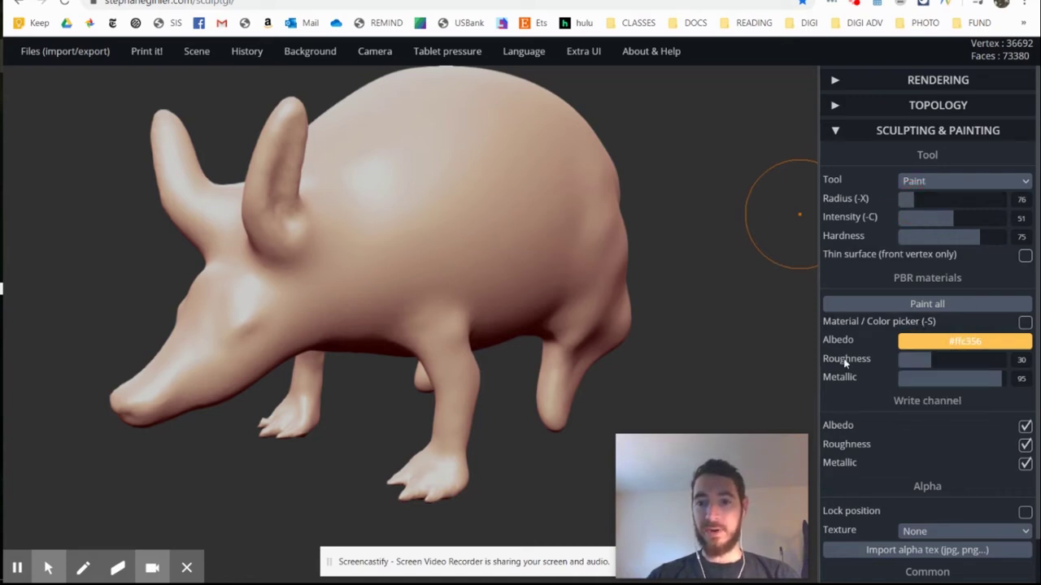
Step: Choose the light beige albedo #d4cfc5 and apply it to the whole model with Paint all
{"action": "mouse_move", "coordinate": [929, 342]}
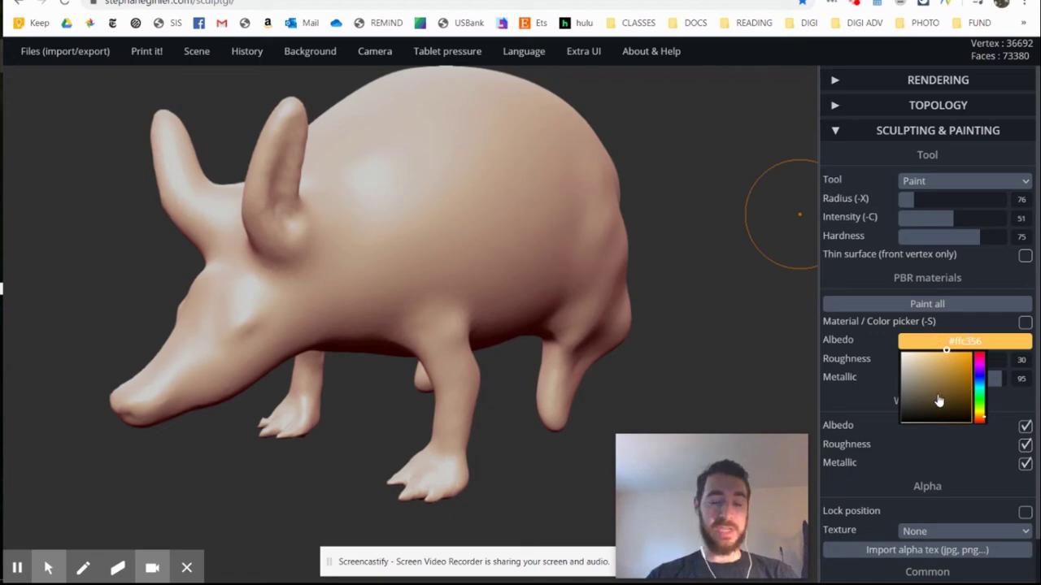
{"action": "left_click_drag", "start_coordinate": [938, 397], "coordinate": [905, 368]}
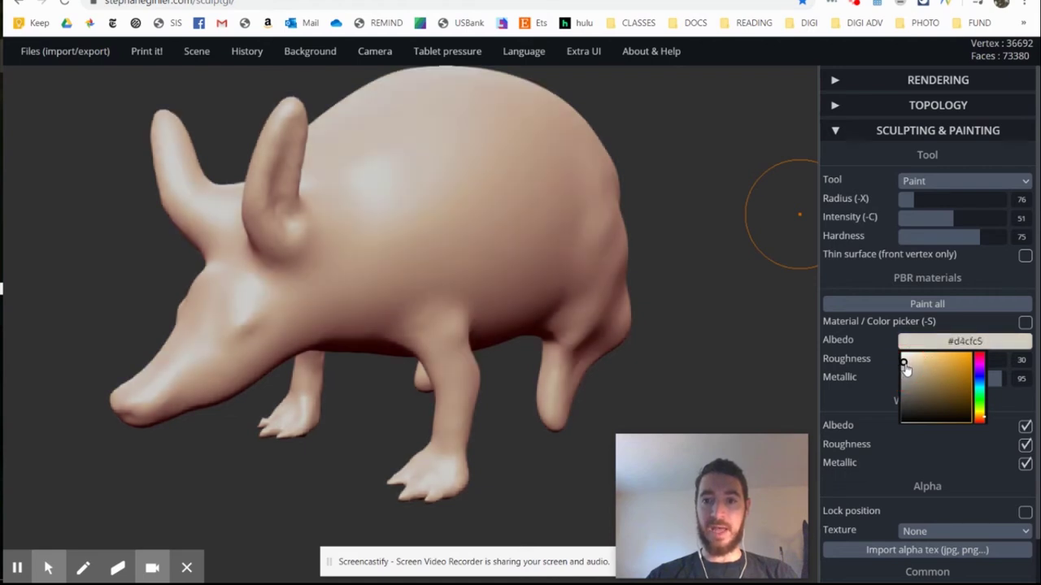
{"action": "left_click", "coordinate": [912, 308]}
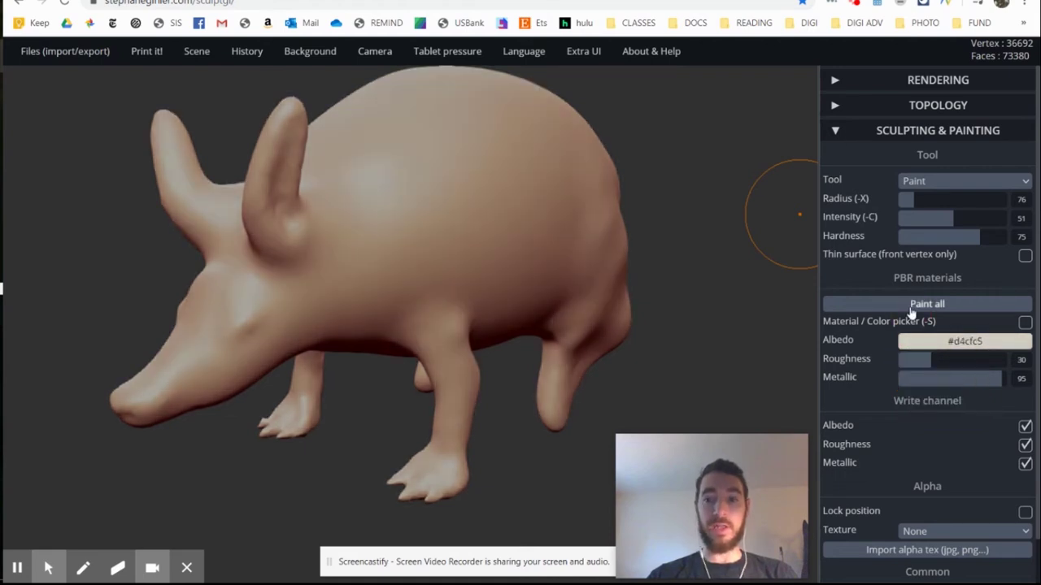
Step: Try painting the whole model dark blue with albedo #1f1c8c, and undo the fill
{"action": "mouse_move", "coordinate": [945, 345]}
{"action": "left_click", "coordinate": [980, 375]}
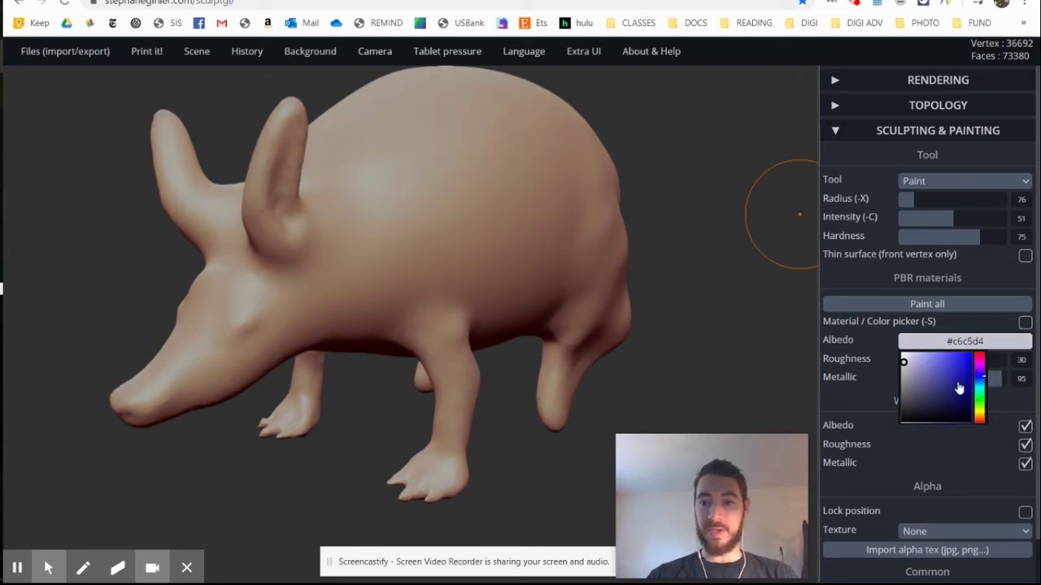
{"action": "left_click", "coordinate": [959, 381]}
{"action": "left_click", "coordinate": [948, 387]}
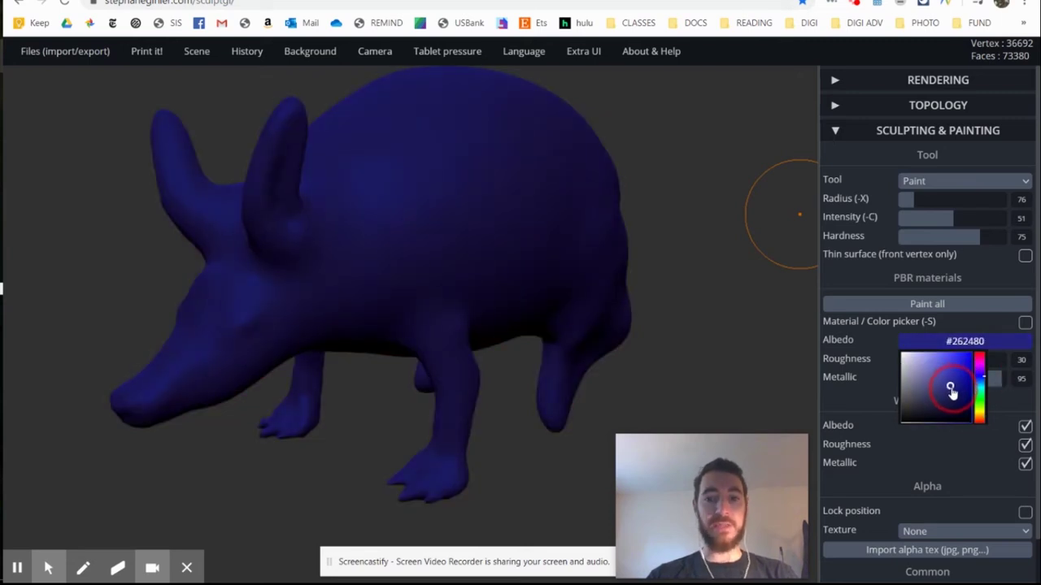
{"action": "left_click", "coordinate": [956, 386]}
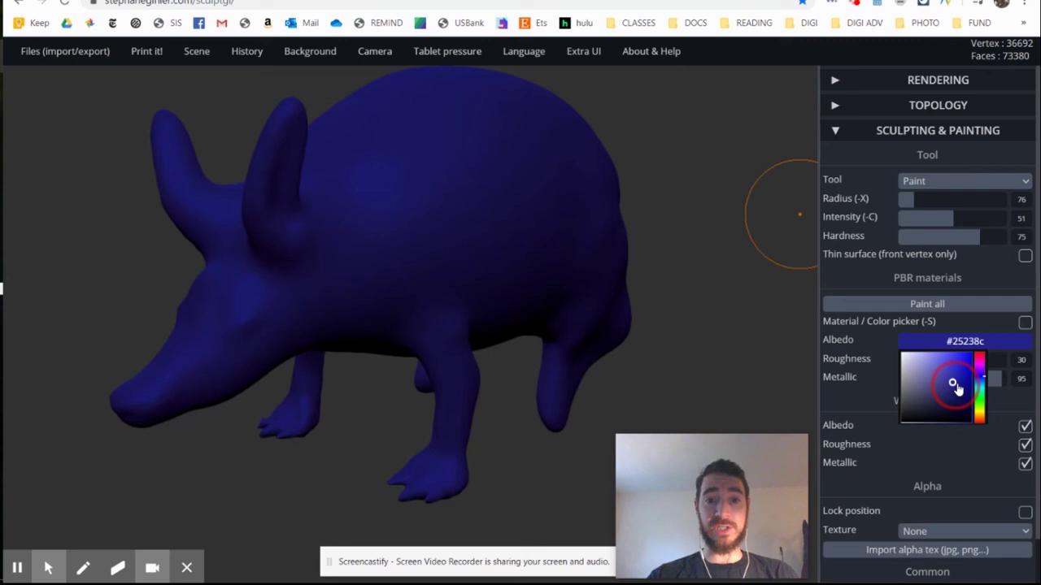
{"action": "left_click", "coordinate": [957, 385]}
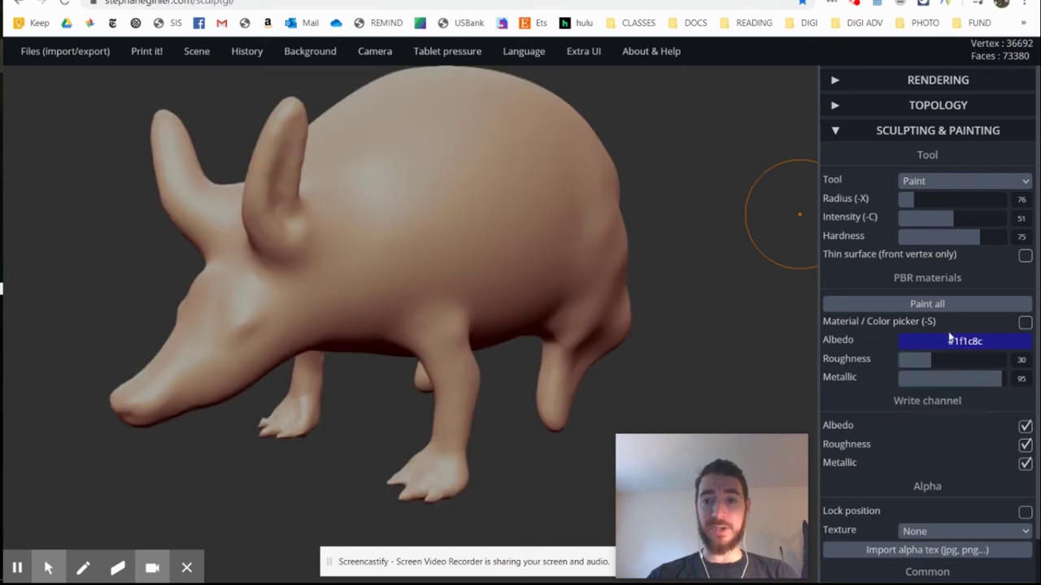
{"action": "left_click", "coordinate": [925, 309]}
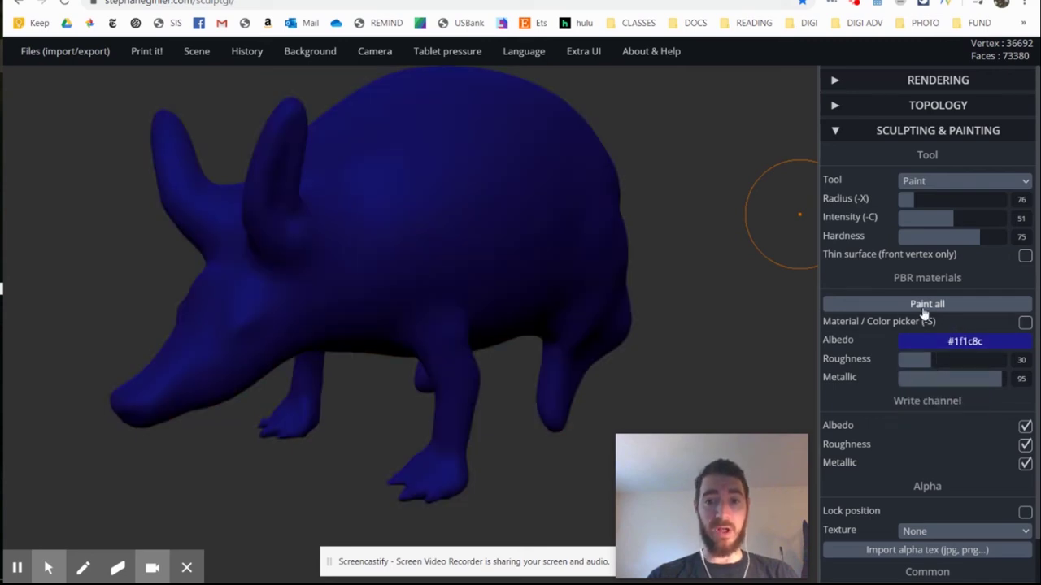
{"action": "key", "text": "ctrl+z"}
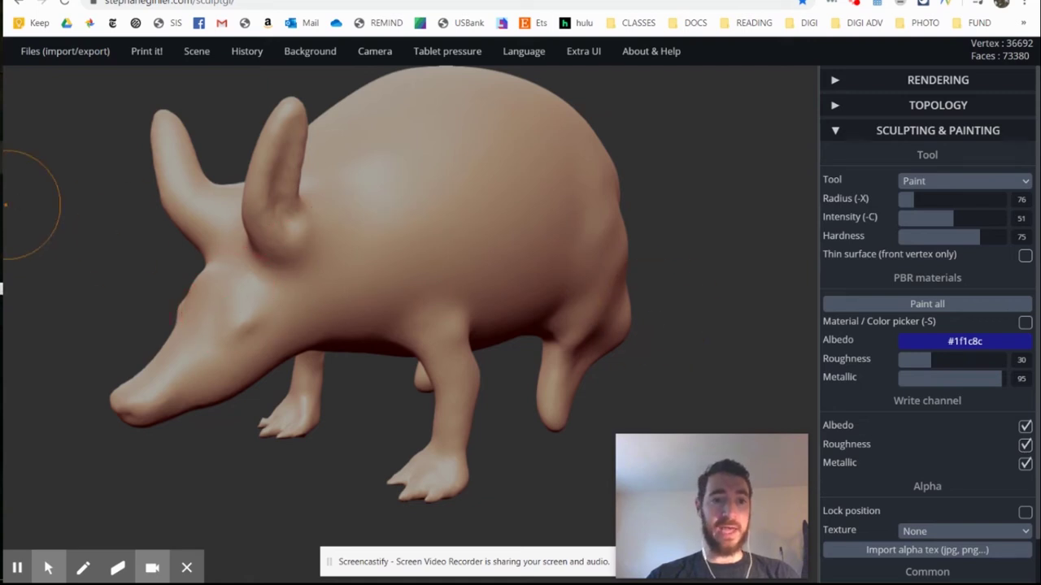
Step: Consult the aardvark reference picture and set the paint albedo to muted red #a85853 for the inner ear
{"action": "left_click", "coordinate": [2, 158]}
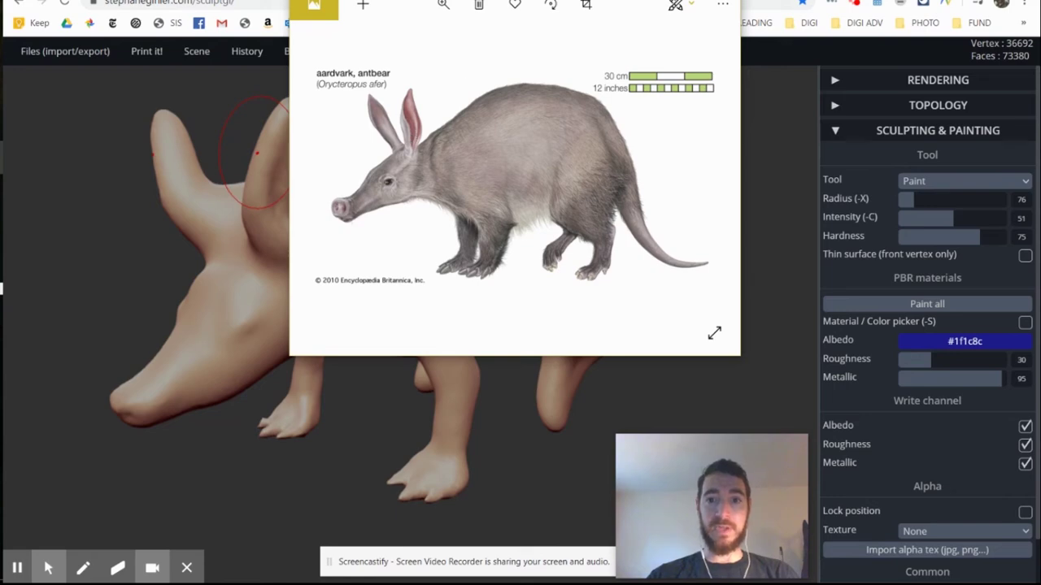
{"action": "left_click", "coordinate": [1, 158]}
{"action": "mouse_move", "coordinate": [440, 188]}
{"action": "right_mouse_down"}
{"action": "mouse_move", "coordinate": [312, 183]}
{"action": "mouse_move", "coordinate": [340, 256]}
{"action": "mouse_move", "coordinate": [418, 256]}
{"action": "mouse_move", "coordinate": [362, 320]}
{"action": "mouse_move", "coordinate": [308, 302]}
{"action": "right_mouse_up"}
{"action": "scroll", "coordinate": [336, 257], "scroll_direction": "up", "scroll_amount": 3}
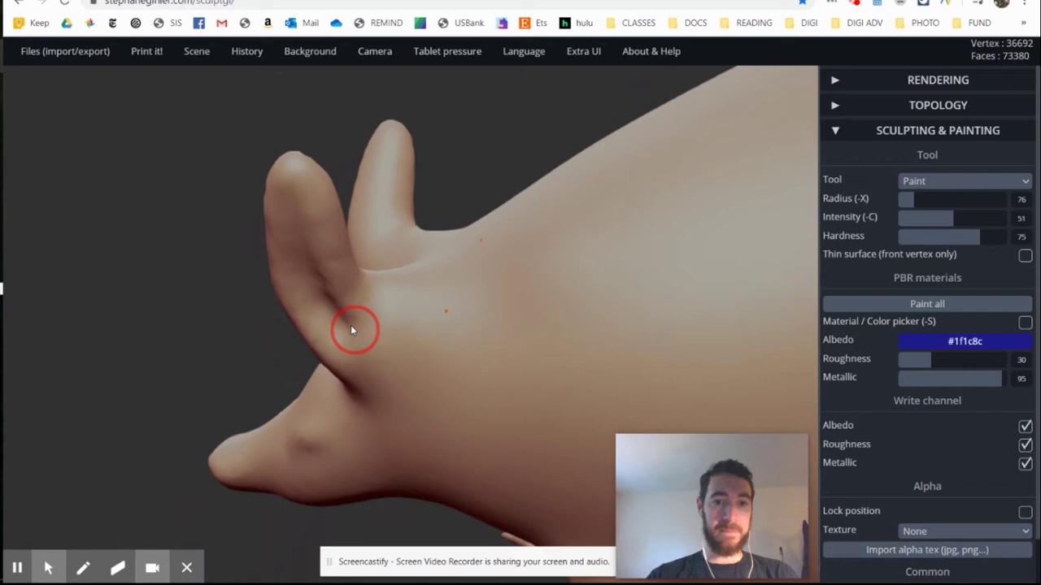
{"action": "right_click_drag", "start_coordinate": [351, 330], "coordinate": [333, 309]}
{"action": "scroll", "coordinate": [333, 310], "scroll_direction": "up", "scroll_amount": 2}
{"action": "middle_click_drag", "start_coordinate": [338, 315], "coordinate": [396, 362]}
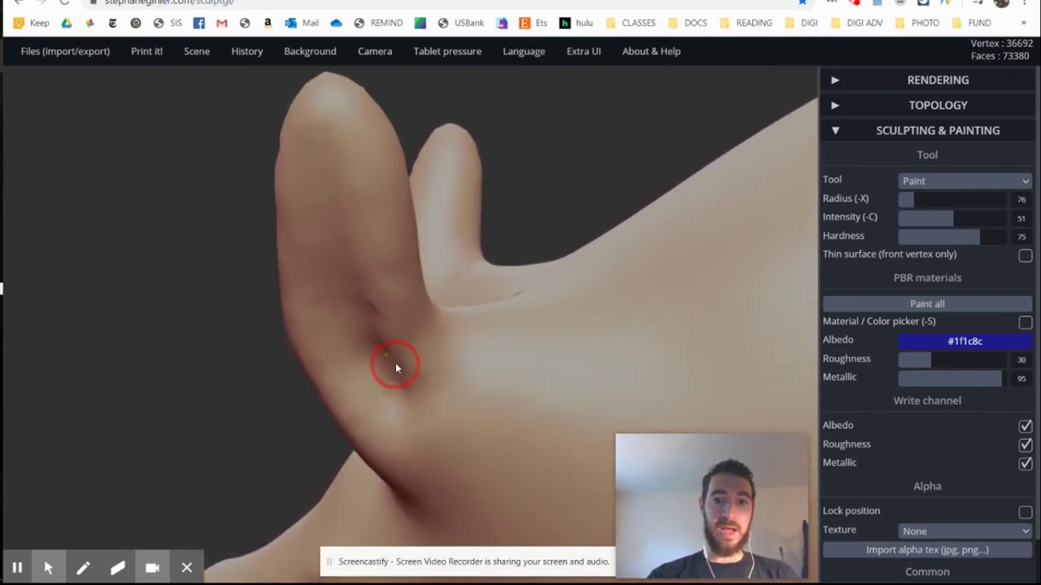
{"action": "left_click", "coordinate": [949, 343]}
{"action": "mouse_move", "coordinate": [981, 388]}
{"action": "left_mouse_down"}
{"action": "mouse_move", "coordinate": [981, 364]}
{"action": "mouse_move", "coordinate": [982, 422]}
{"action": "left_mouse_up"}
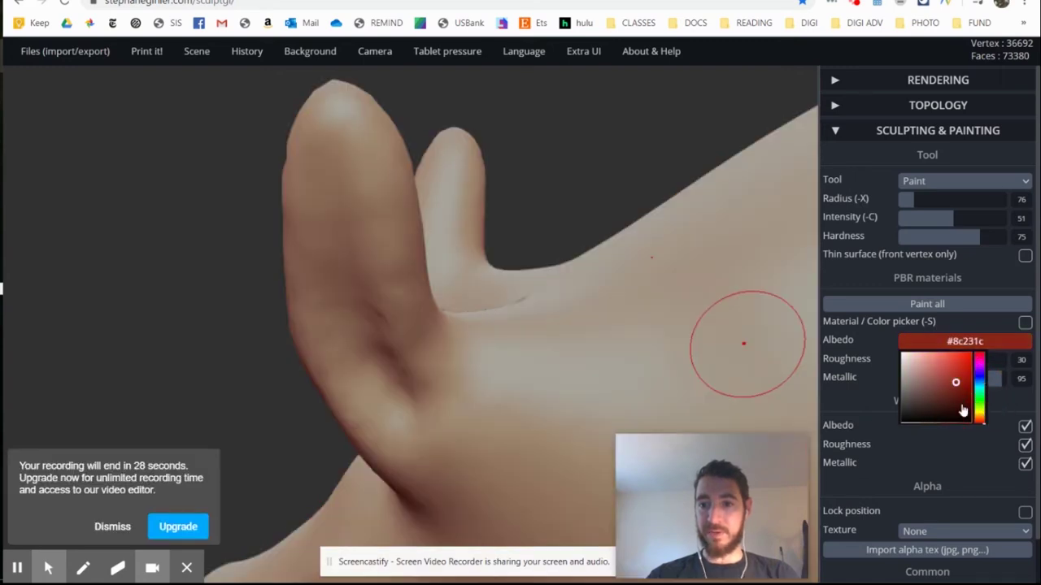
{"action": "mouse_move", "coordinate": [941, 385]}
{"action": "left_mouse_down"}
{"action": "mouse_move", "coordinate": [932, 372]}
{"action": "mouse_move", "coordinate": [937, 379]}
{"action": "left_mouse_up"}
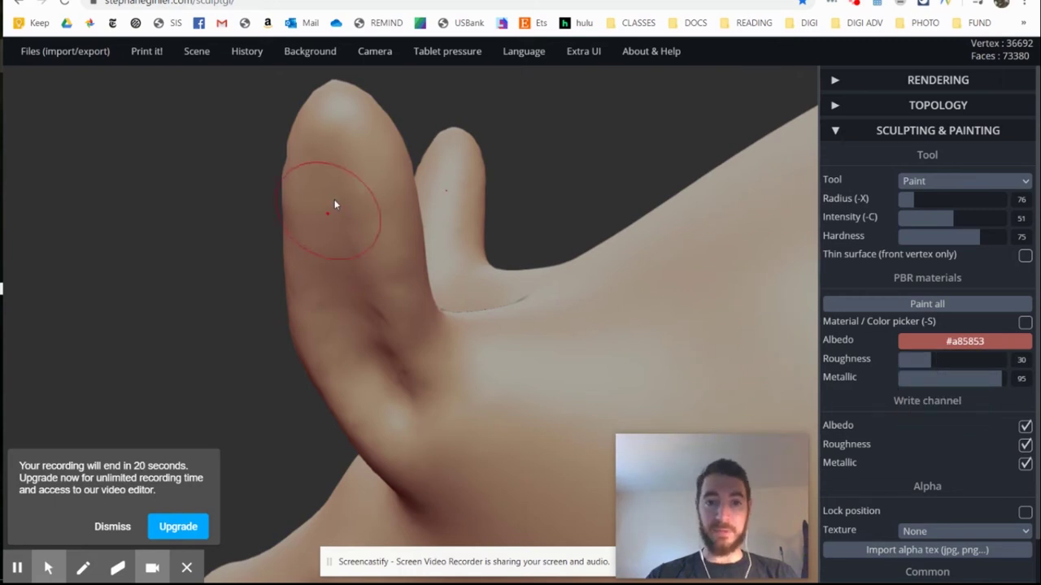
Step: Paint the inner hollow of the ear in muted red from near its tip to its base at radius 56
{"action": "left_click", "coordinate": [909, 198]}
{"action": "mouse_move", "coordinate": [337, 203]}
{"action": "left_mouse_down"}
{"action": "mouse_move", "coordinate": [333, 235]}
{"action": "mouse_move", "coordinate": [368, 377]}
{"action": "left_mouse_up"}
{"action": "key", "text": "ctrl+z"}
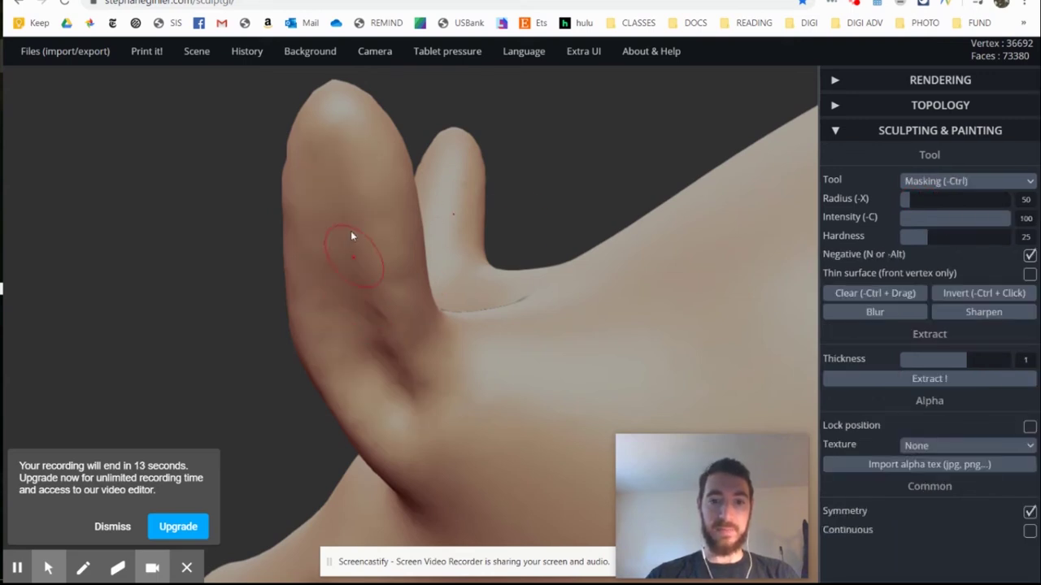
{"action": "mouse_move", "coordinate": [336, 158]}
{"action": "left_mouse_down"}
{"action": "mouse_move", "coordinate": [335, 242]}
{"action": "mouse_move", "coordinate": [361, 344]}
{"action": "mouse_move", "coordinate": [399, 414]}
{"action": "mouse_move", "coordinate": [434, 413]}
{"action": "mouse_move", "coordinate": [381, 348]}
{"action": "mouse_move", "coordinate": [349, 219]}
{"action": "mouse_move", "coordinate": [358, 154]}
{"action": "left_mouse_up"}
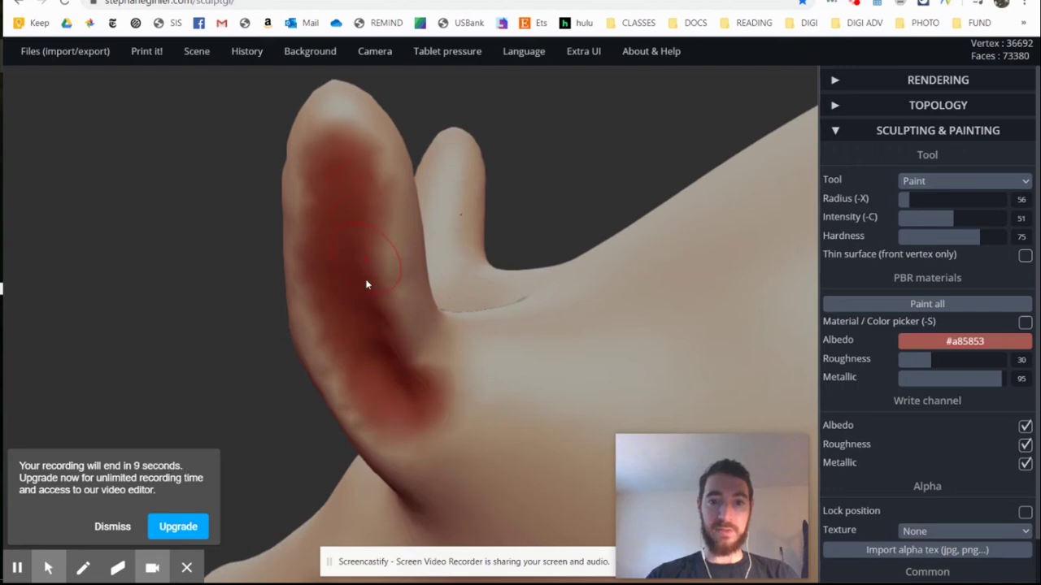
Step: Set the Paint brush radius to 14 and try a muted red stroke on the eye, undoing that stroke
{"action": "mouse_move", "coordinate": [365, 284]}
{"action": "right_mouse_down"}
{"action": "mouse_move", "coordinate": [581, 352]}
{"action": "mouse_move", "coordinate": [465, 283]}
{"action": "mouse_move", "coordinate": [659, 266]}
{"action": "mouse_move", "coordinate": [436, 300]}
{"action": "right_mouse_up"}
{"action": "scroll", "coordinate": [488, 291], "scroll_direction": "down", "scroll_amount": 10}
{"action": "scroll", "coordinate": [472, 258], "scroll_direction": "up", "scroll_amount": 8}
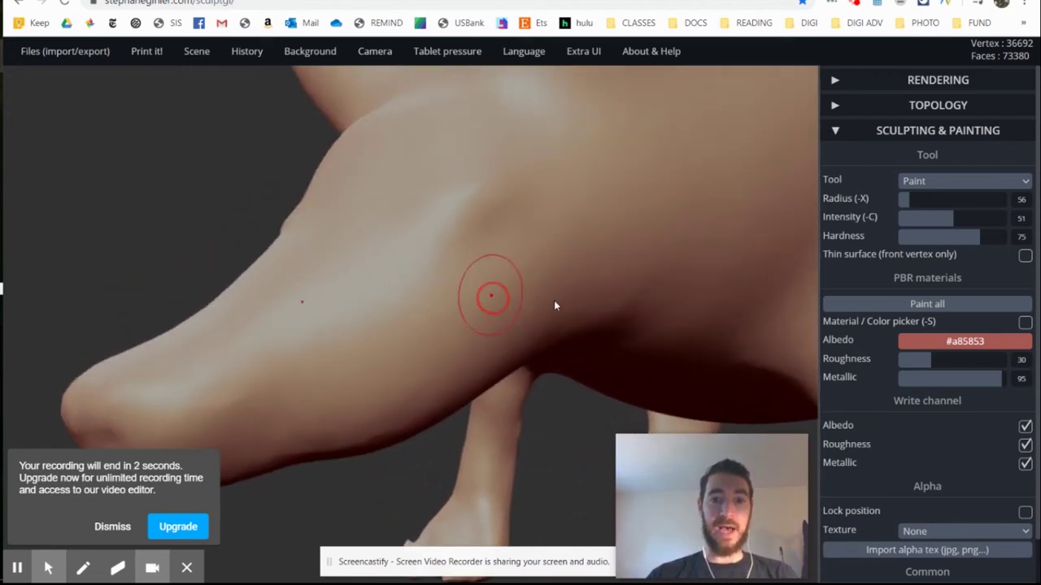
{"action": "right_click_drag", "start_coordinate": [554, 300], "coordinate": [496, 286]}
{"action": "scroll", "coordinate": [425, 248], "scroll_direction": "up", "scroll_amount": 5}
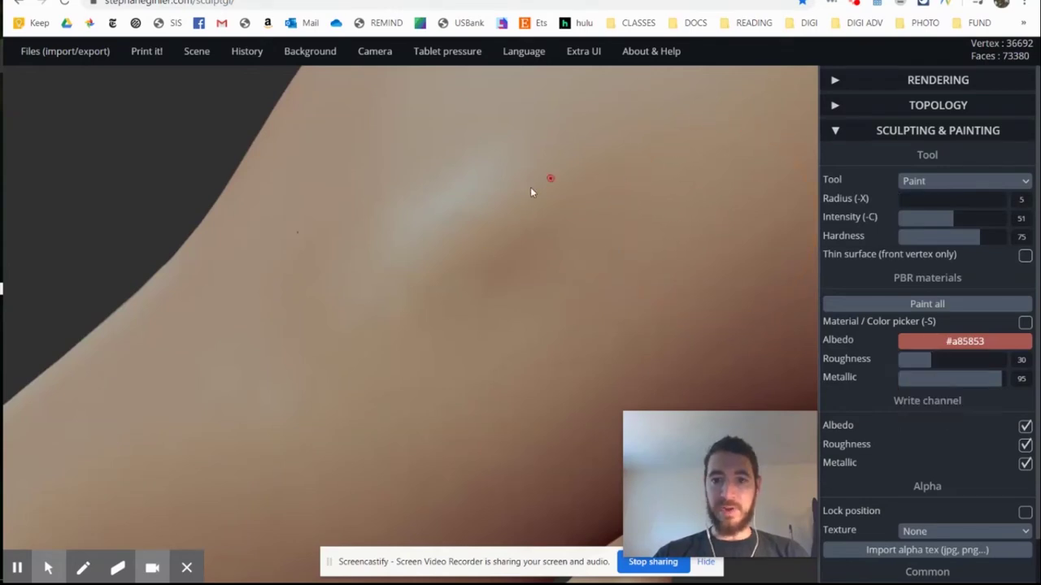
{"action": "left_click", "coordinate": [916, 198]}
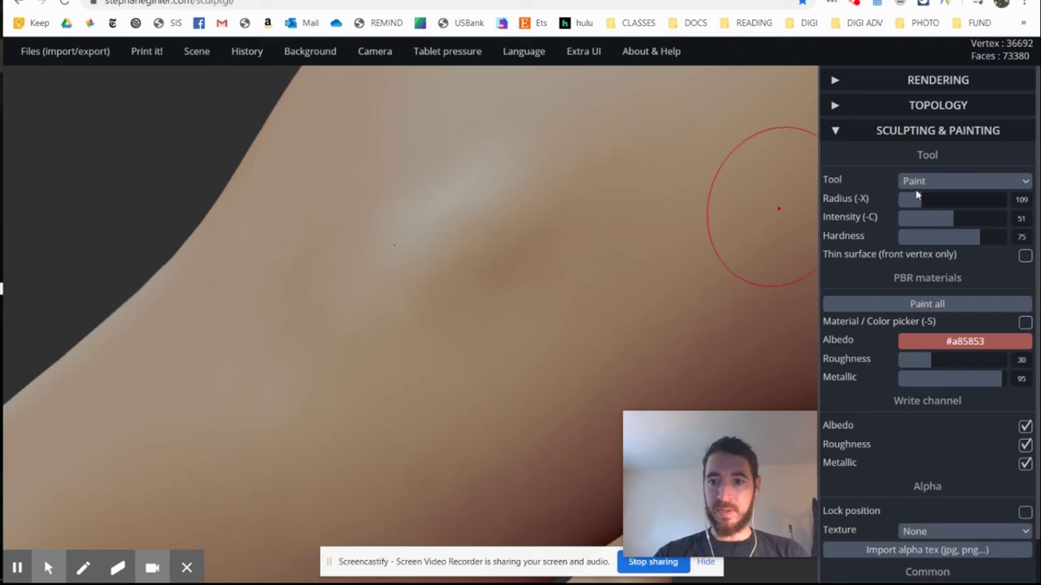
{"action": "left_click_drag", "start_coordinate": [919, 199], "coordinate": [909, 201]}
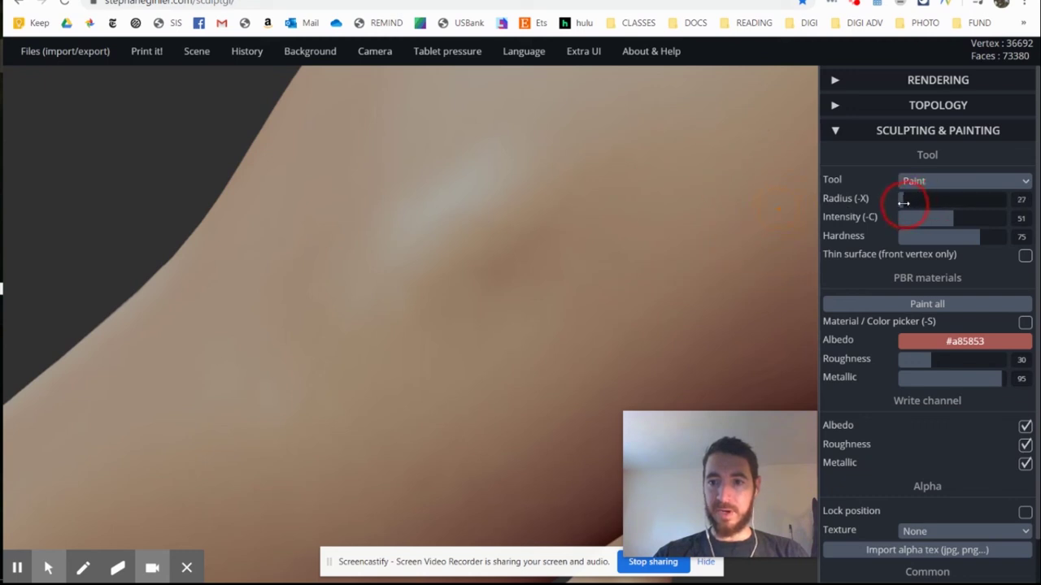
{"action": "left_click_drag", "start_coordinate": [440, 274], "coordinate": [456, 237]}
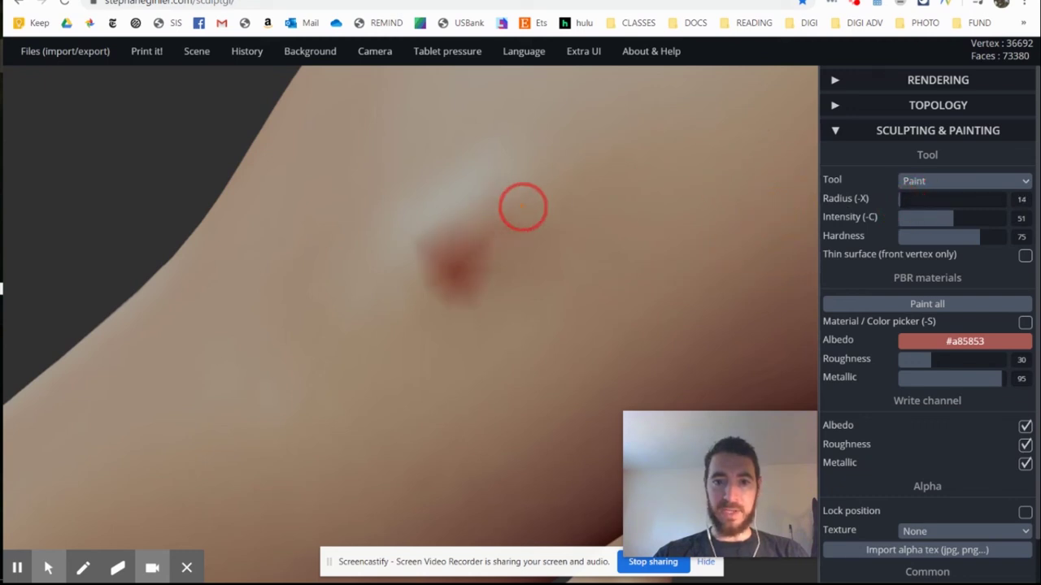
{"action": "key", "text": "ctrl+z"}
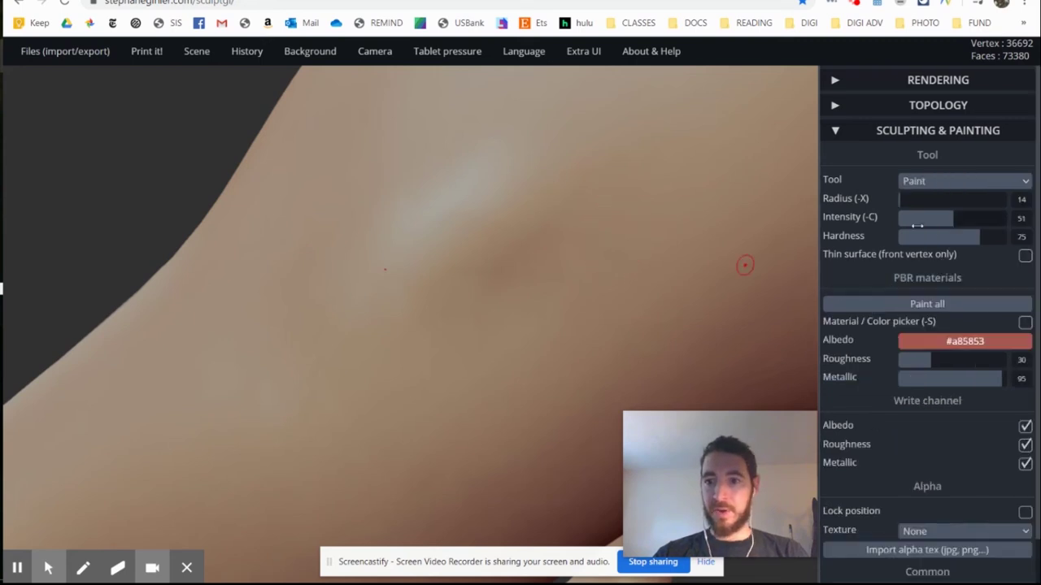
Step: Set the albedo to dark brown #452624 and paint the upper edge of the eye along the brow ridge
{"action": "left_click", "coordinate": [946, 341]}
{"action": "left_click_drag", "start_coordinate": [937, 391], "coordinate": [932, 408]}
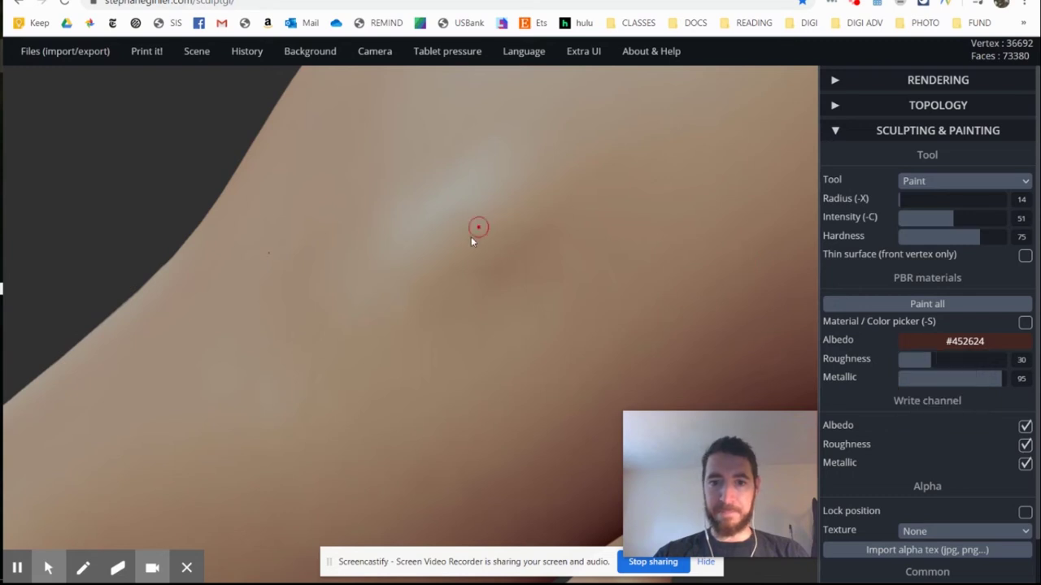
{"action": "mouse_move", "coordinate": [454, 276]}
{"action": "left_mouse_down"}
{"action": "mouse_move", "coordinate": [505, 211]}
{"action": "mouse_move", "coordinate": [610, 204]}
{"action": "mouse_move", "coordinate": [409, 220]}
{"action": "left_mouse_up"}
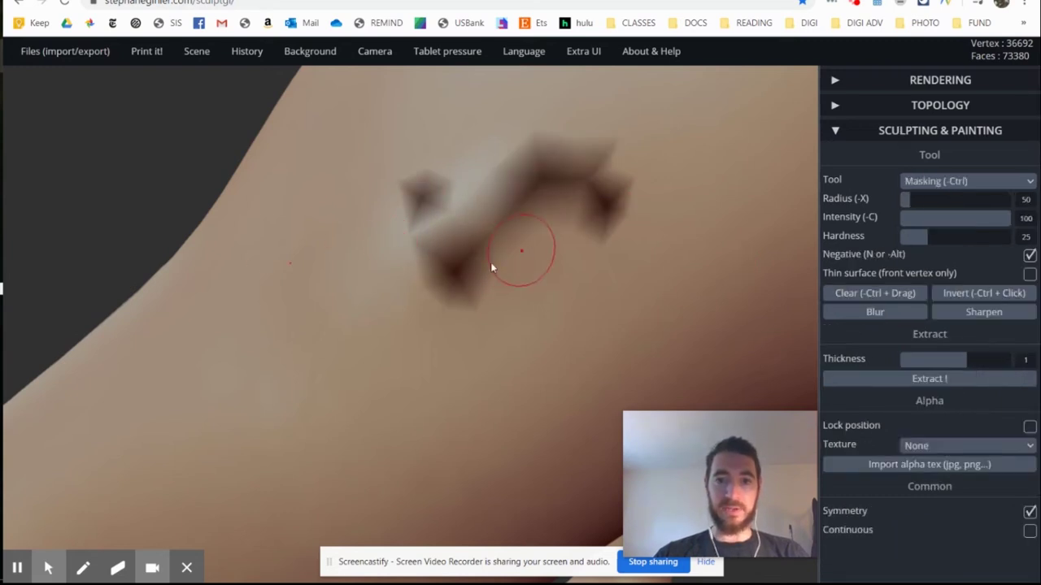
{"action": "key", "text": "ctrl+z"}
{"action": "mouse_move", "coordinate": [479, 242]}
{"action": "left_mouse_down"}
{"action": "mouse_move", "coordinate": [548, 154]}
{"action": "mouse_move", "coordinate": [577, 167]}
{"action": "left_mouse_up"}
{"action": "left_click_drag", "start_coordinate": [445, 274], "coordinate": [373, 320]}
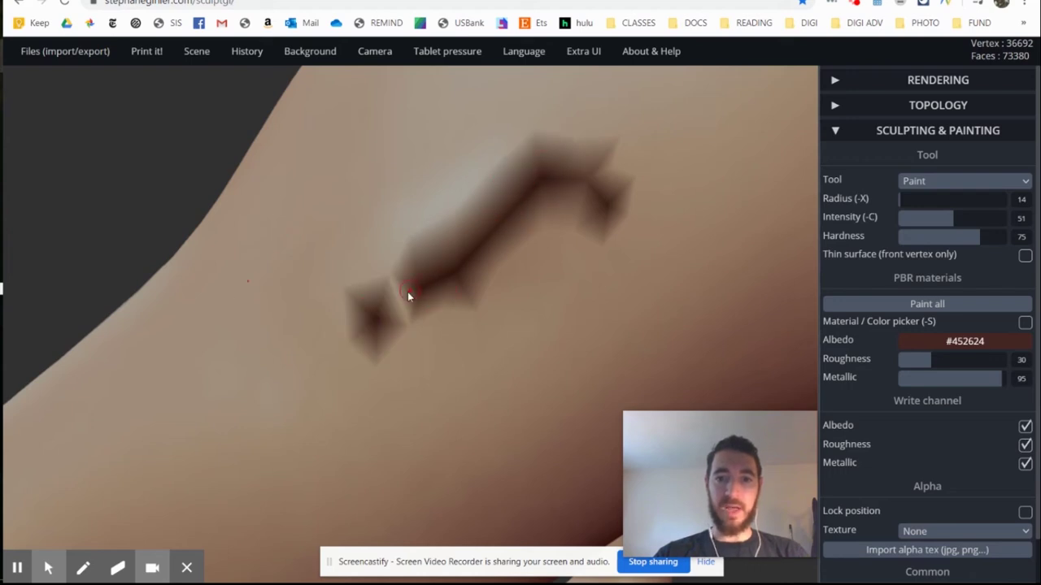
Step: Show the wireframe and paint the lower and back edges of the eye dark brown, widening the strokes along its upper edge
{"action": "left_click", "coordinate": [845, 85]}
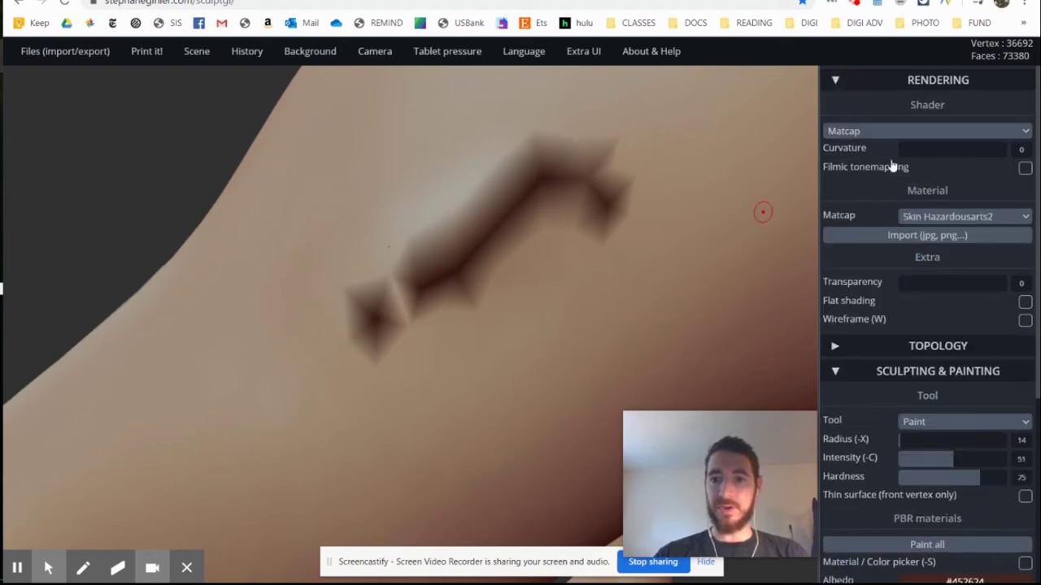
{"action": "left_click", "coordinate": [1025, 321]}
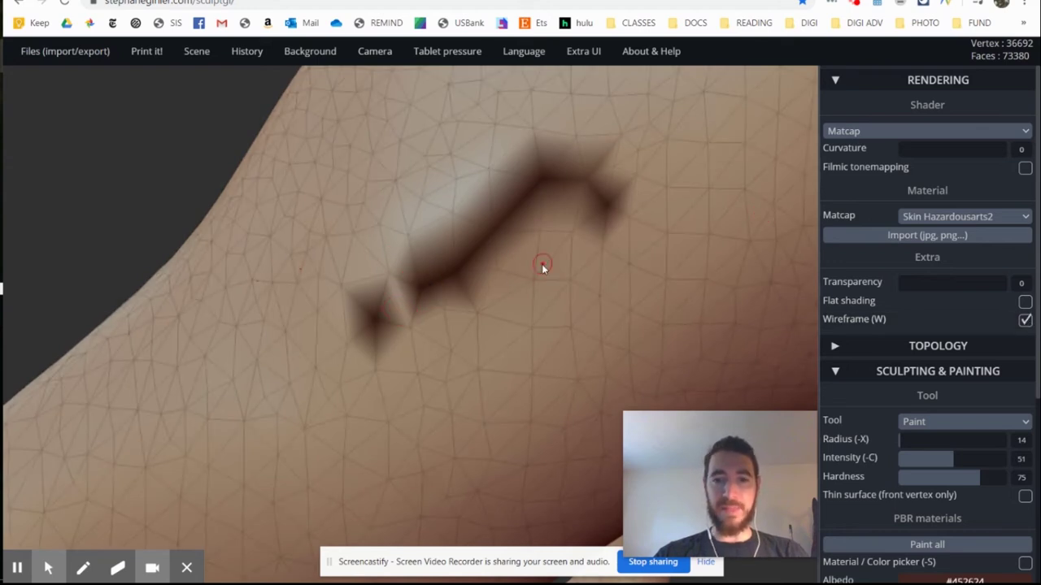
{"action": "mouse_move", "coordinate": [542, 266]}
{"action": "left_mouse_down"}
{"action": "mouse_move", "coordinate": [545, 249]}
{"action": "mouse_move", "coordinate": [579, 262]}
{"action": "mouse_move", "coordinate": [553, 260]}
{"action": "mouse_move", "coordinate": [525, 278]}
{"action": "mouse_move", "coordinate": [548, 276]}
{"action": "mouse_move", "coordinate": [549, 297]}
{"action": "mouse_move", "coordinate": [599, 278]}
{"action": "mouse_move", "coordinate": [491, 318]}
{"action": "mouse_move", "coordinate": [550, 315]}
{"action": "mouse_move", "coordinate": [561, 265]}
{"action": "mouse_move", "coordinate": [585, 287]}
{"action": "mouse_move", "coordinate": [578, 307]}
{"action": "left_mouse_up"}
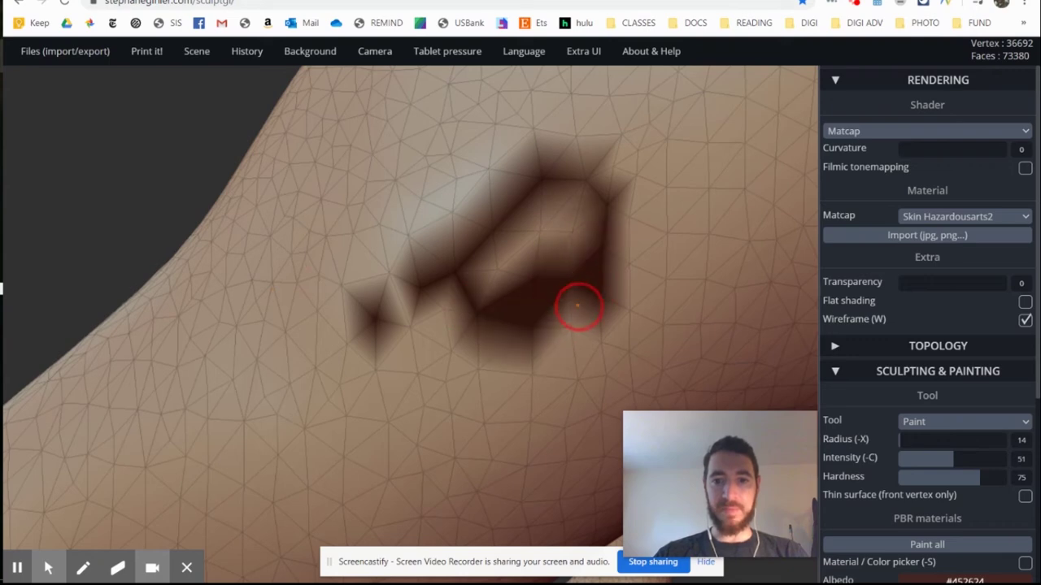
{"action": "mouse_move", "coordinate": [595, 186]}
{"action": "left_mouse_down"}
{"action": "mouse_move", "coordinate": [662, 170]}
{"action": "mouse_move", "coordinate": [581, 160]}
{"action": "mouse_move", "coordinate": [418, 239]}
{"action": "mouse_move", "coordinate": [367, 319]}
{"action": "left_mouse_up"}
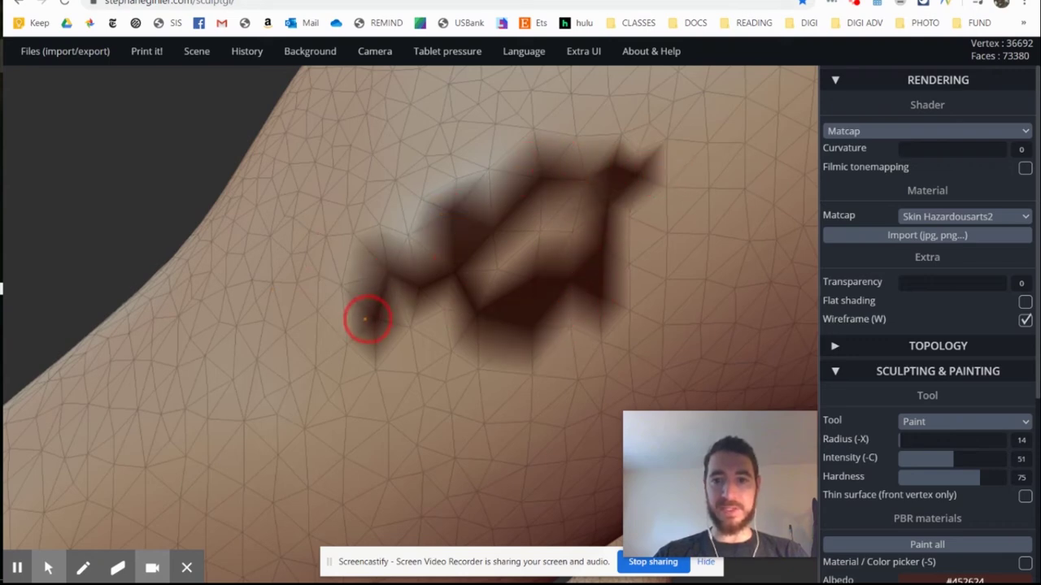
Step: Remesh the model with manifold-tris voxel remeshing at resolution 201, keeping Relax topology enabled
{"action": "left_click", "coordinate": [845, 345]}
{"action": "scroll", "coordinate": [895, 333], "scroll_direction": "down", "scroll_amount": 6}
{"action": "scroll", "coordinate": [919, 309], "scroll_direction": "down", "scroll_amount": 1}
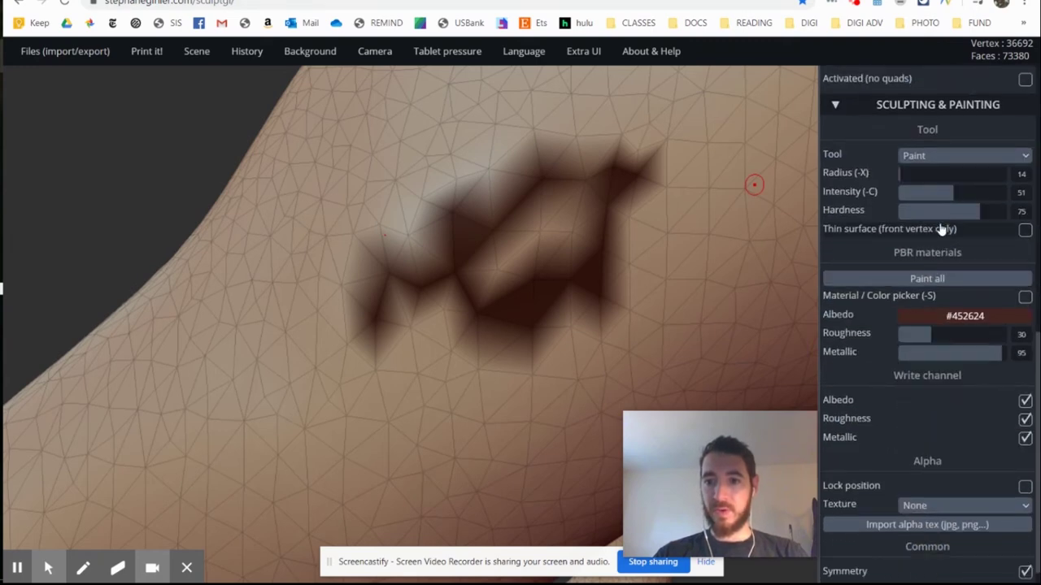
{"action": "scroll", "coordinate": [941, 228], "scroll_direction": "up", "scroll_amount": 3}
{"action": "scroll", "coordinate": [977, 338], "scroll_direction": "down", "scroll_amount": 3}
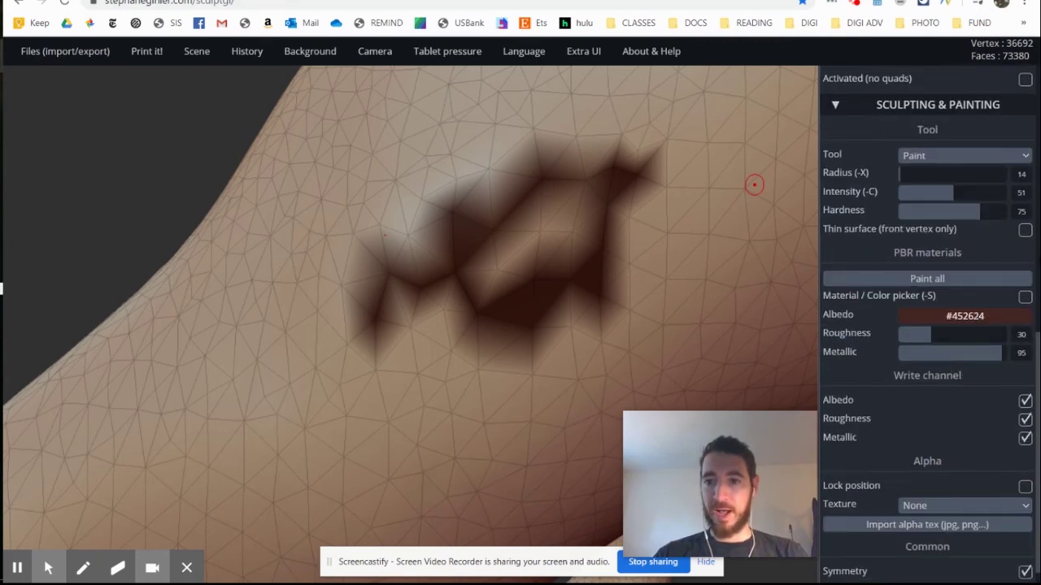
{"action": "scroll", "coordinate": [963, 280], "scroll_direction": "up", "scroll_amount": 3}
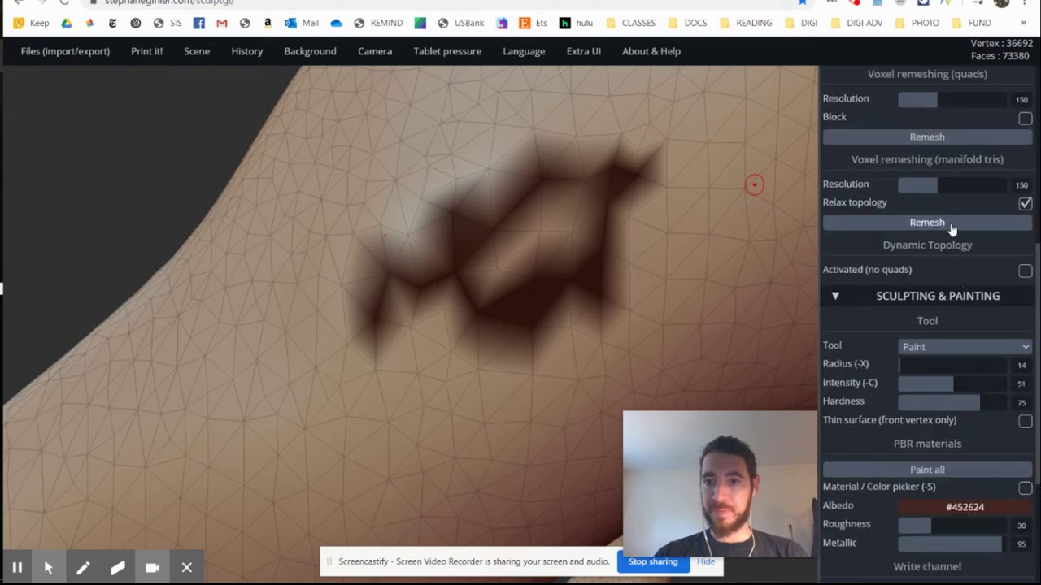
{"action": "scroll", "coordinate": [943, 244], "scroll_direction": "up", "scroll_amount": 2}
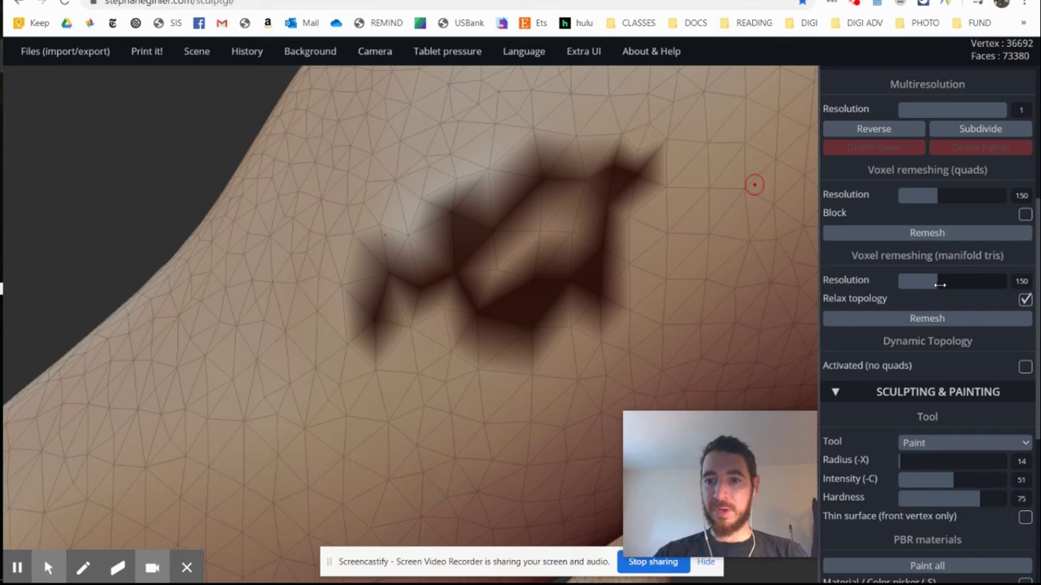
{"action": "left_click_drag", "start_coordinate": [939, 284], "coordinate": [953, 281]}
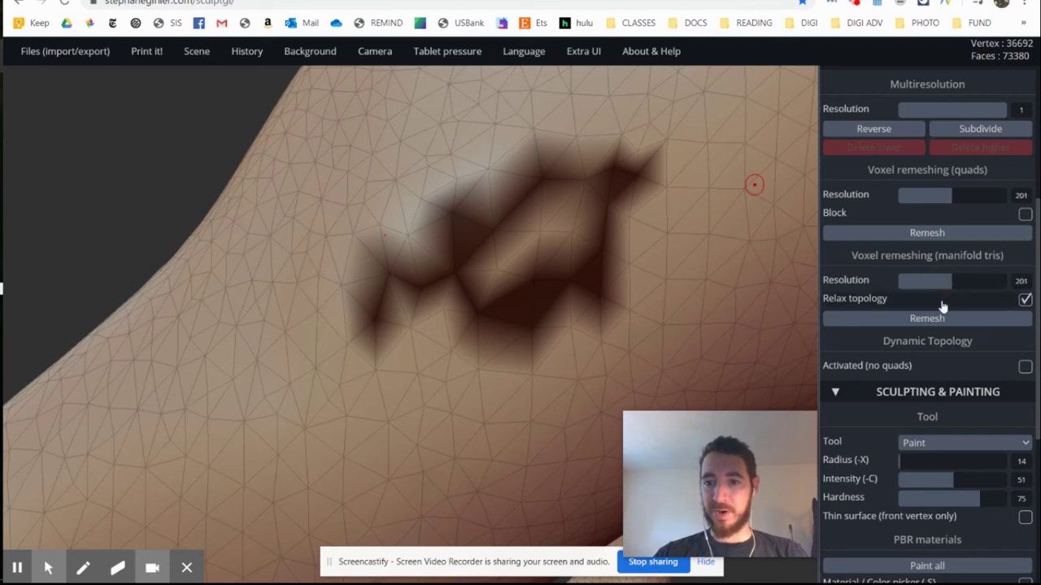
{"action": "left_click", "coordinate": [928, 322]}
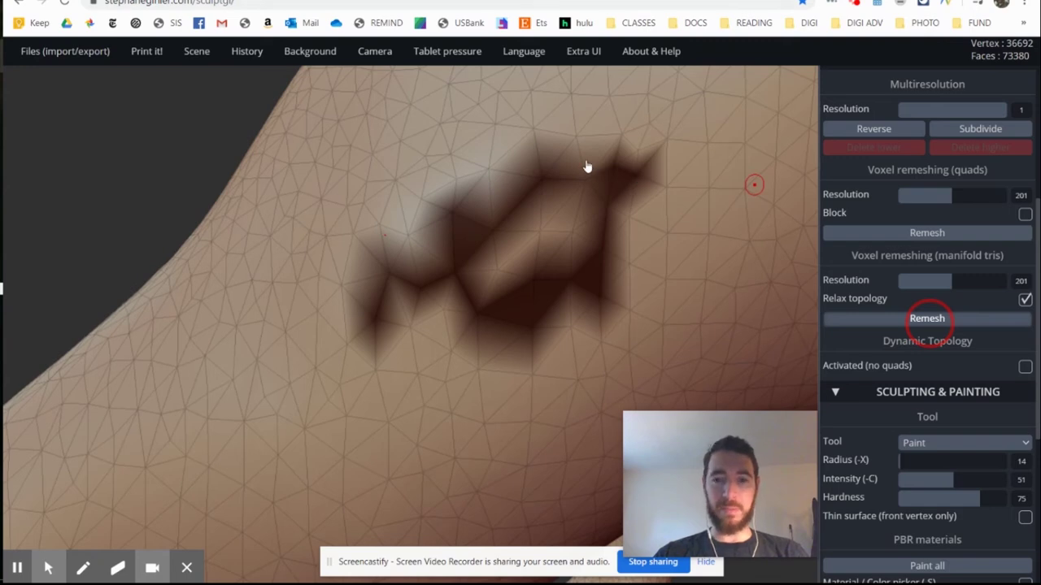
{"action": "left_click", "coordinate": [647, 211]}
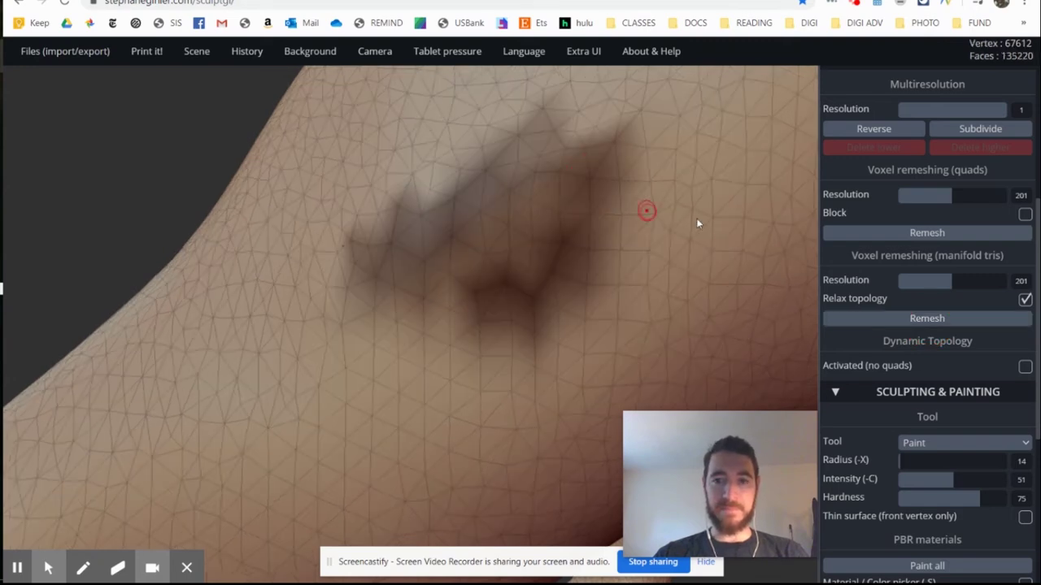
Step: Repaint the eye's upper edge and centre in dark brown on the remeshed surface, and compare it with the aardvark reference picture
{"action": "mouse_move", "coordinate": [396, 301]}
{"action": "left_mouse_down"}
{"action": "mouse_move", "coordinate": [515, 163]}
{"action": "mouse_move", "coordinate": [480, 203]}
{"action": "mouse_move", "coordinate": [551, 149]}
{"action": "mouse_move", "coordinate": [610, 159]}
{"action": "mouse_move", "coordinate": [448, 208]}
{"action": "left_mouse_up"}
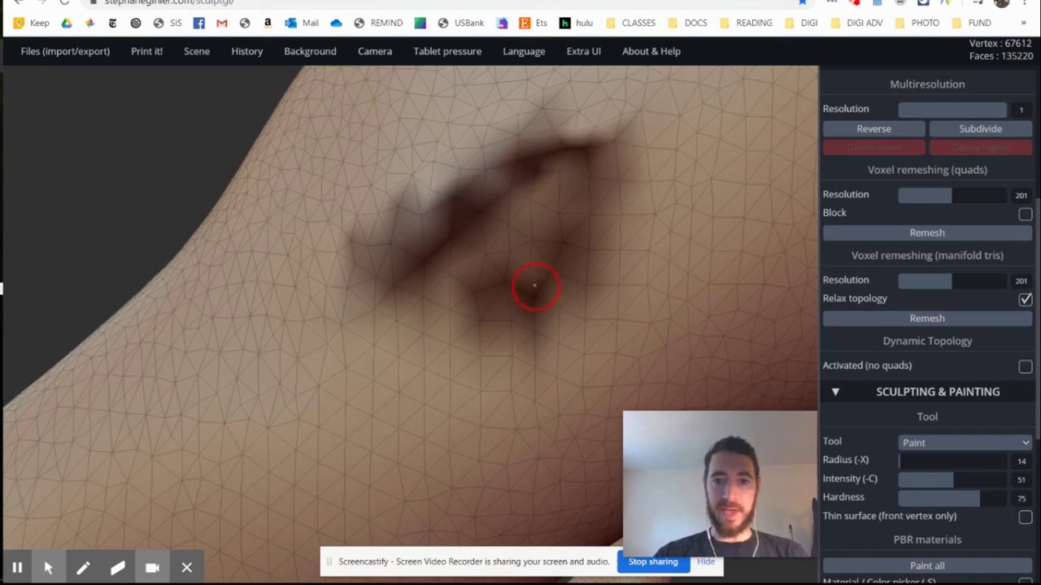
{"action": "mouse_move", "coordinate": [534, 286]}
{"action": "left_mouse_down"}
{"action": "mouse_move", "coordinate": [520, 257]}
{"action": "mouse_move", "coordinate": [507, 301]}
{"action": "mouse_move", "coordinate": [546, 274]}
{"action": "mouse_move", "coordinate": [499, 309]}
{"action": "mouse_move", "coordinate": [558, 225]}
{"action": "mouse_move", "coordinate": [479, 321]}
{"action": "left_mouse_up"}
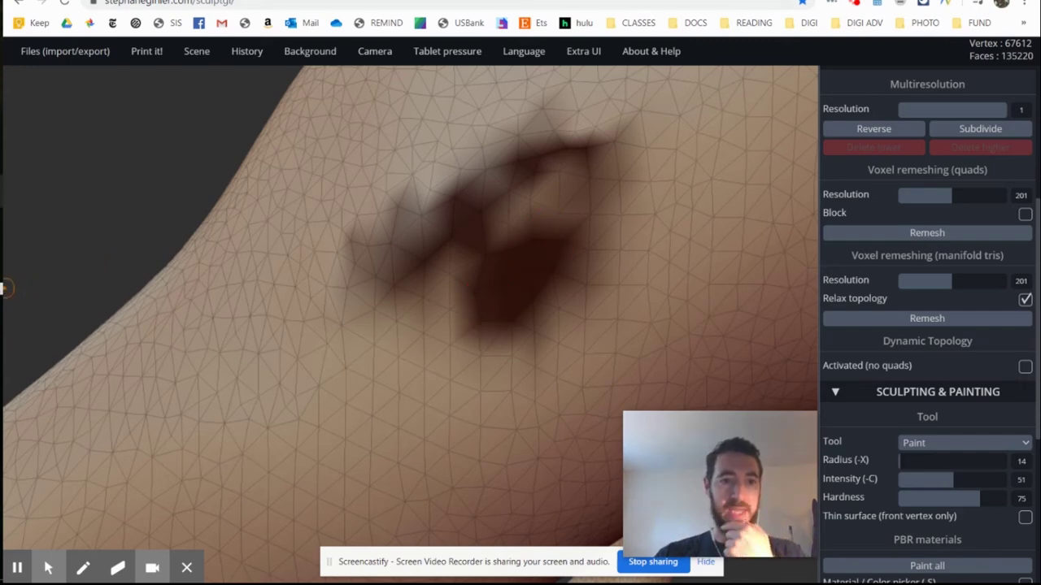
{"action": "key", "text": "alt+Tab"}
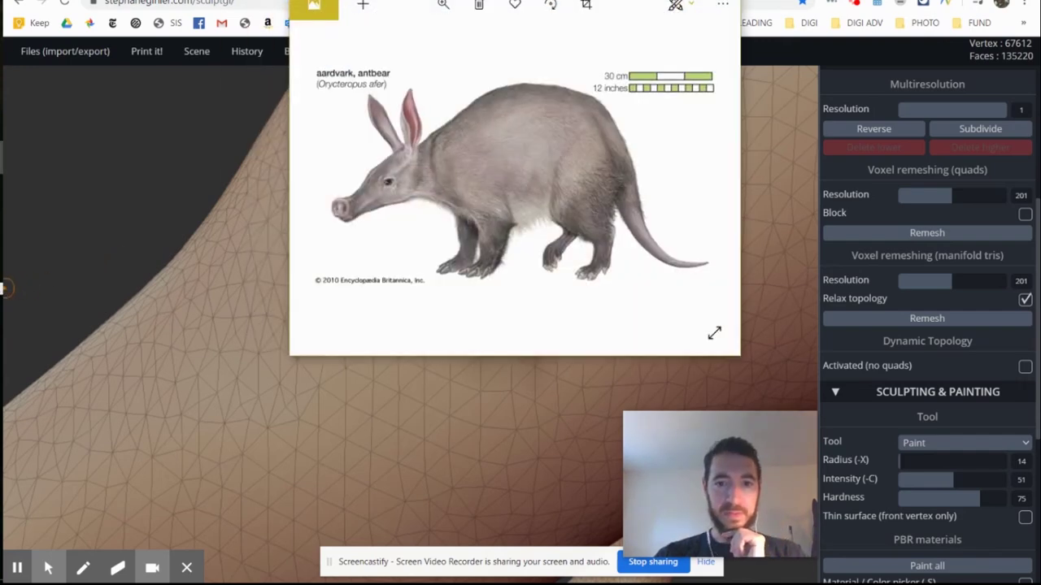
{"action": "key", "text": "alt+Tab"}
Step: Turn off the wireframe display and collapse the rendering and topology settings
{"action": "mouse_move", "coordinate": [658, 304]}
{"action": "right_mouse_down"}
{"action": "mouse_move", "coordinate": [404, 377]}
{"action": "mouse_move", "coordinate": [561, 288]}
{"action": "right_mouse_up"}
{"action": "scroll", "coordinate": [404, 377], "scroll_direction": "down", "scroll_amount": 10}
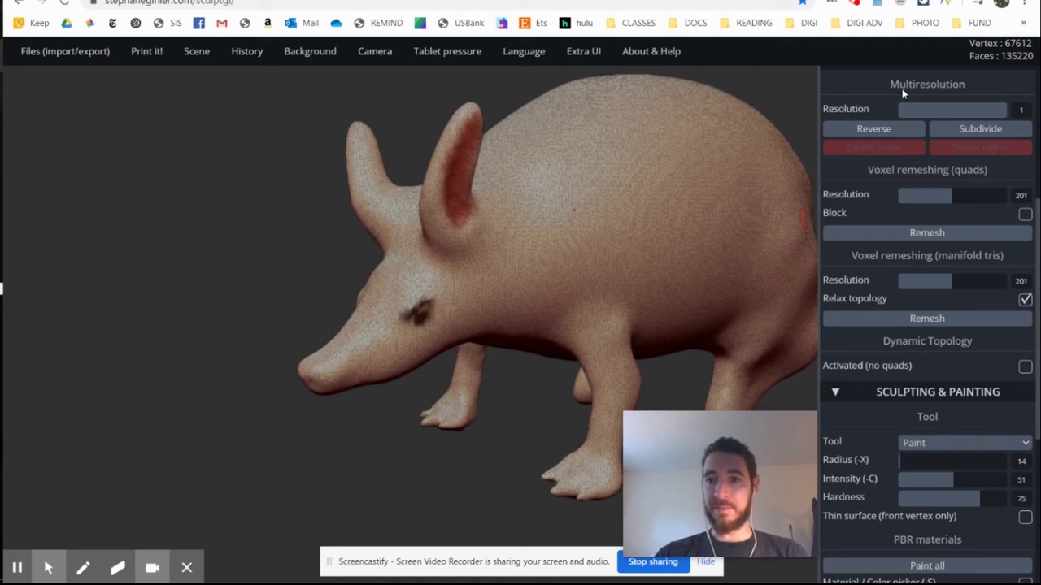
{"action": "scroll", "coordinate": [919, 108], "scroll_direction": "up", "scroll_amount": 4}
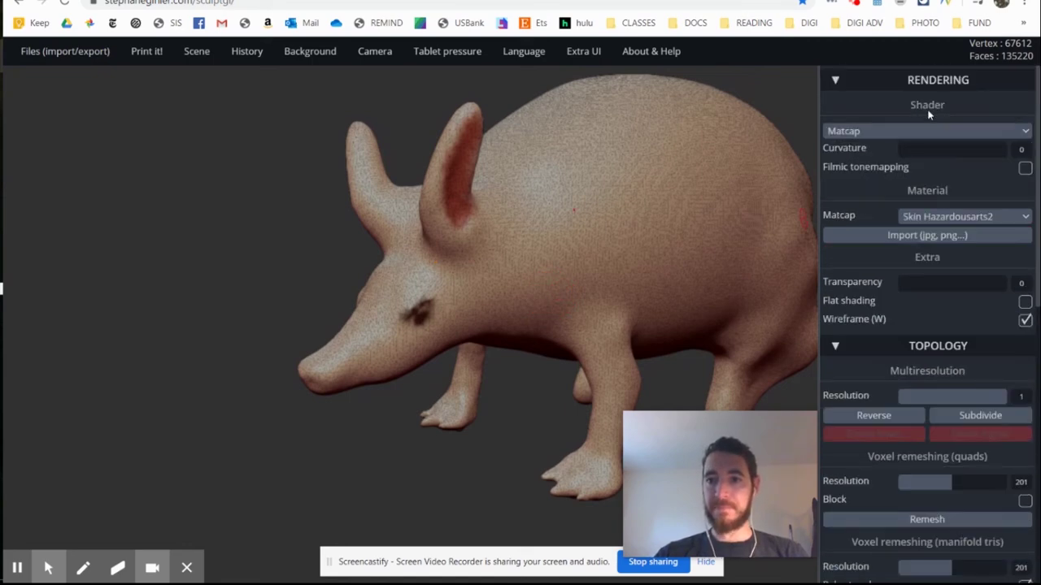
{"action": "left_click", "coordinate": [1026, 320]}
{"action": "left_click", "coordinate": [835, 81]}
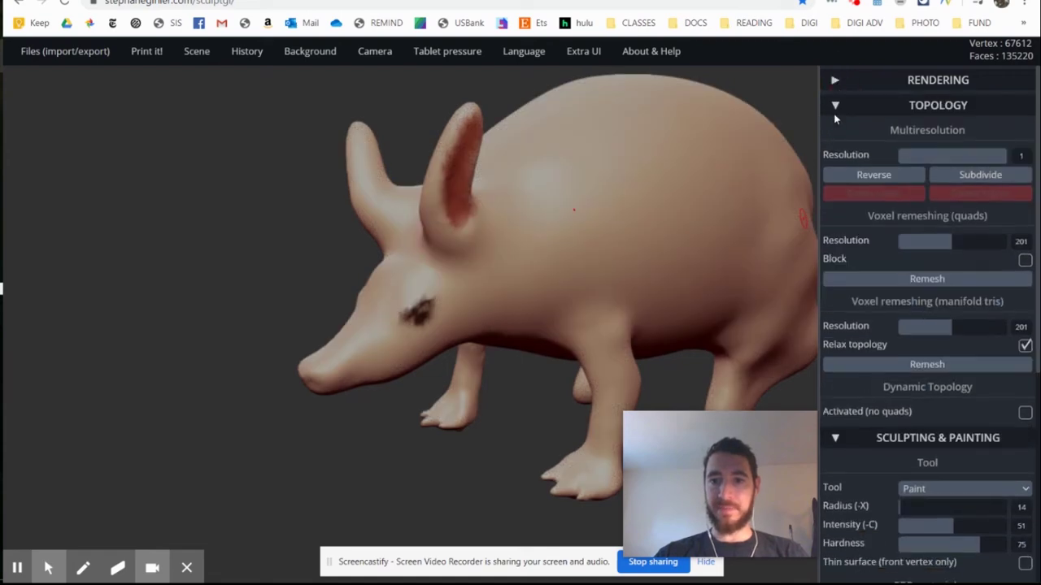
{"action": "left_click", "coordinate": [835, 104]}
Step: Consult the aardvark reference picture for the snout and set the paint albedo to muted red #a95954, matching the inner ear
{"action": "mouse_move", "coordinate": [612, 262]}
{"action": "right_mouse_down"}
{"action": "mouse_move", "coordinate": [494, 243]}
{"action": "mouse_move", "coordinate": [513, 302]}
{"action": "mouse_move", "coordinate": [435, 285]}
{"action": "mouse_move", "coordinate": [626, 281]}
{"action": "mouse_move", "coordinate": [344, 297]}
{"action": "mouse_move", "coordinate": [501, 286]}
{"action": "mouse_move", "coordinate": [320, 346]}
{"action": "mouse_move", "coordinate": [625, 290]}
{"action": "mouse_move", "coordinate": [471, 311]}
{"action": "mouse_move", "coordinate": [317, 358]}
{"action": "mouse_move", "coordinate": [416, 365]}
{"action": "mouse_move", "coordinate": [316, 320]}
{"action": "right_mouse_up"}
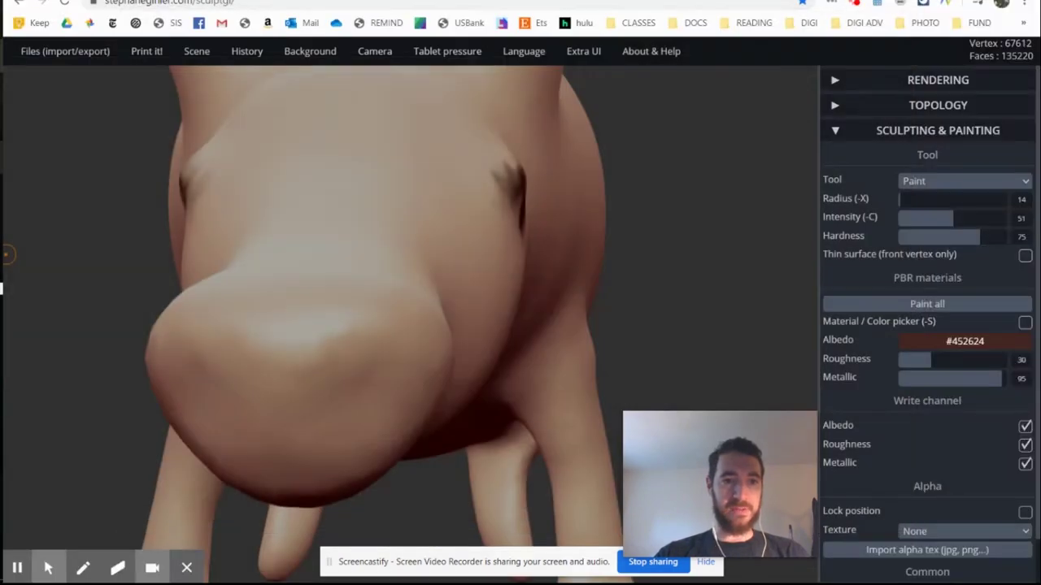
{"action": "left_click", "coordinate": [2, 156]}
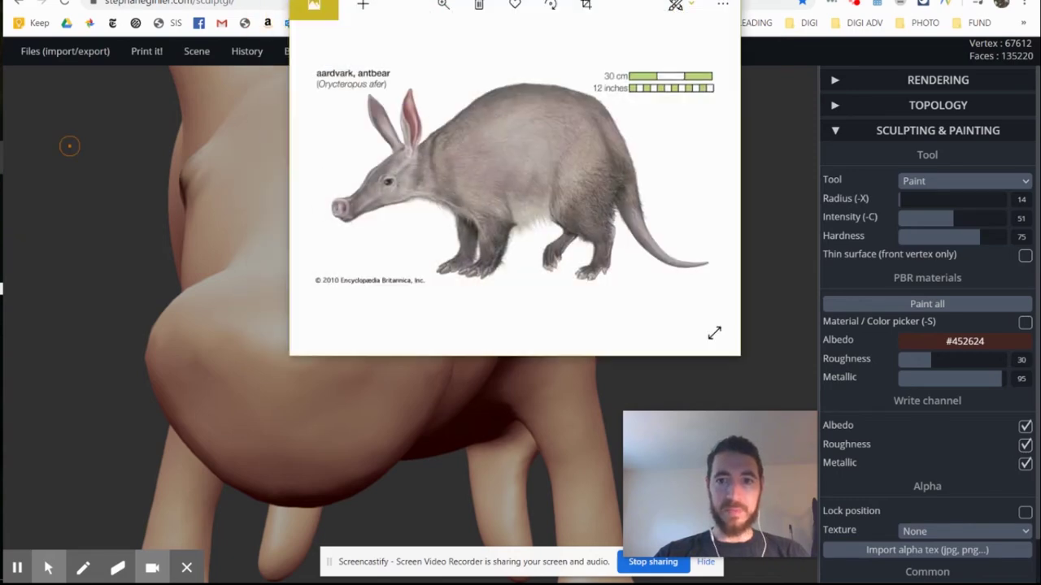
{"action": "key", "text": "alt+Tab"}
{"action": "left_click_drag", "start_coordinate": [642, 196], "coordinate": [324, 458]}
{"action": "left_click_drag", "start_coordinate": [489, 296], "coordinate": [823, 302]}
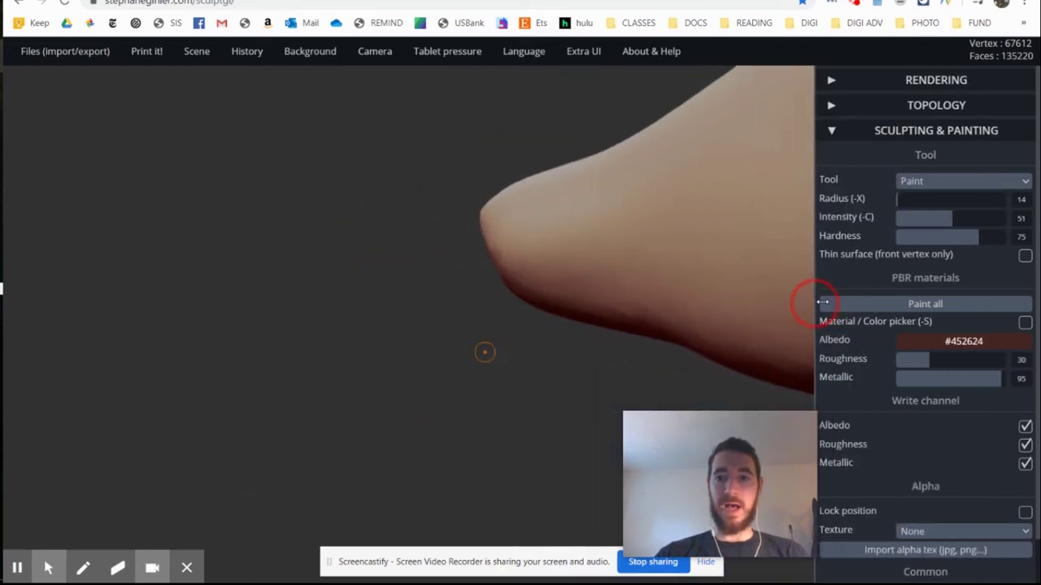
{"action": "right_click_drag", "start_coordinate": [677, 213], "coordinate": [63, 398]}
{"action": "left_click_drag", "start_coordinate": [64, 399], "coordinate": [386, 223]}
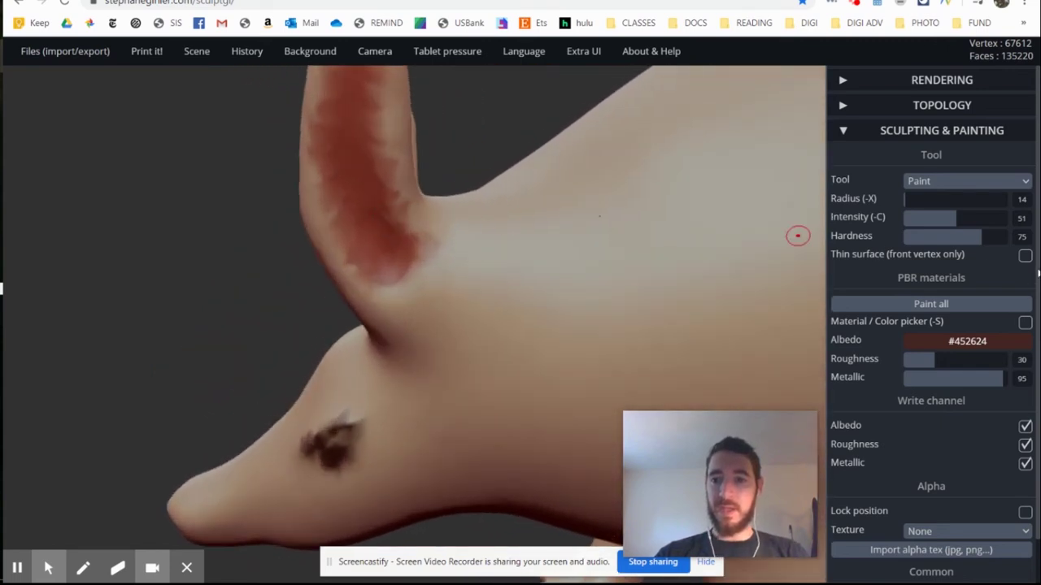
{"action": "right_click_drag", "start_coordinate": [478, 344], "coordinate": [740, 285]}
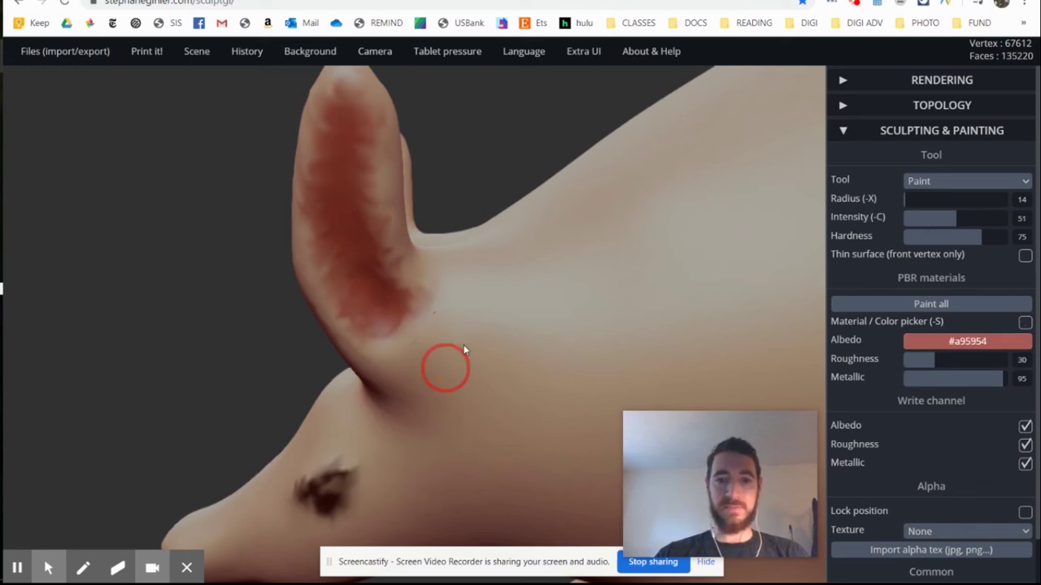
Step: Paint a pair of nostrils in muted red on the front of the snout and check the painted model from several sides
{"action": "right_click_drag", "start_coordinate": [464, 347], "coordinate": [530, 260]}
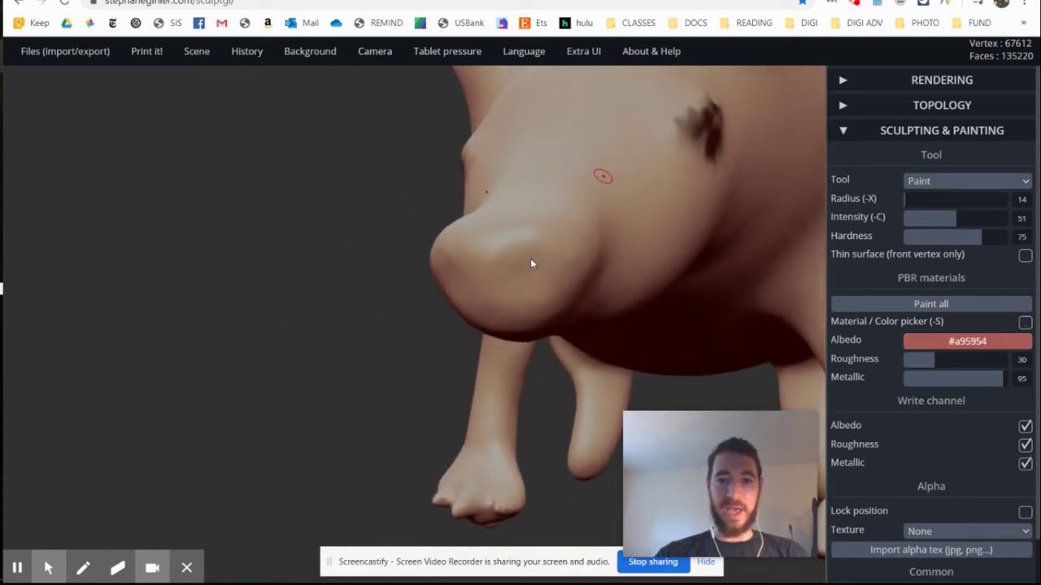
{"action": "scroll", "coordinate": [525, 269], "scroll_direction": "up", "scroll_amount": 3}
{"action": "mouse_move", "coordinate": [486, 276]}
{"action": "left_mouse_down"}
{"action": "mouse_move", "coordinate": [550, 295]}
{"action": "mouse_move", "coordinate": [520, 277]}
{"action": "mouse_move", "coordinate": [487, 286]}
{"action": "mouse_move", "coordinate": [550, 313]}
{"action": "mouse_move", "coordinate": [506, 325]}
{"action": "mouse_move", "coordinate": [563, 266]}
{"action": "left_mouse_up"}
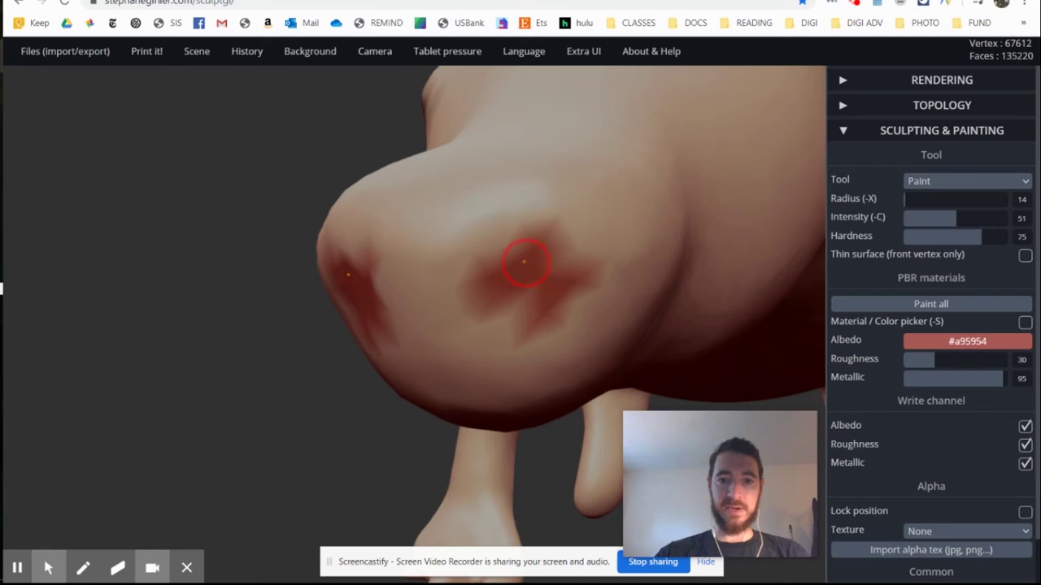
{"action": "scroll", "coordinate": [529, 298], "scroll_direction": "down", "scroll_amount": 10}
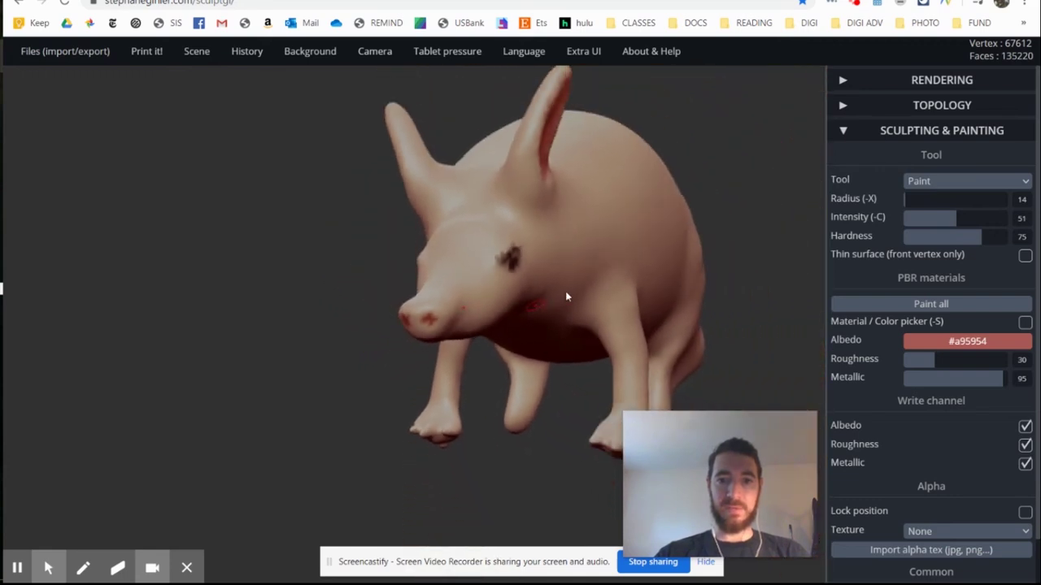
{"action": "mouse_move", "coordinate": [567, 297]}
{"action": "right_mouse_down"}
{"action": "mouse_move", "coordinate": [512, 314]}
{"action": "mouse_move", "coordinate": [587, 246]}
{"action": "mouse_move", "coordinate": [399, 318]}
{"action": "mouse_move", "coordinate": [432, 303]}
{"action": "mouse_move", "coordinate": [495, 333]}
{"action": "right_mouse_up"}
{"action": "mouse_move", "coordinate": [627, 227]}
{"action": "right_mouse_down"}
{"action": "mouse_move", "coordinate": [572, 278]}
{"action": "mouse_move", "coordinate": [542, 251]}
{"action": "mouse_move", "coordinate": [472, 302]}
{"action": "mouse_move", "coordinate": [513, 288]}
{"action": "mouse_move", "coordinate": [486, 370]}
{"action": "mouse_move", "coordinate": [527, 341]}
{"action": "mouse_move", "coordinate": [564, 340]}
{"action": "mouse_move", "coordinate": [475, 350]}
{"action": "right_mouse_up"}
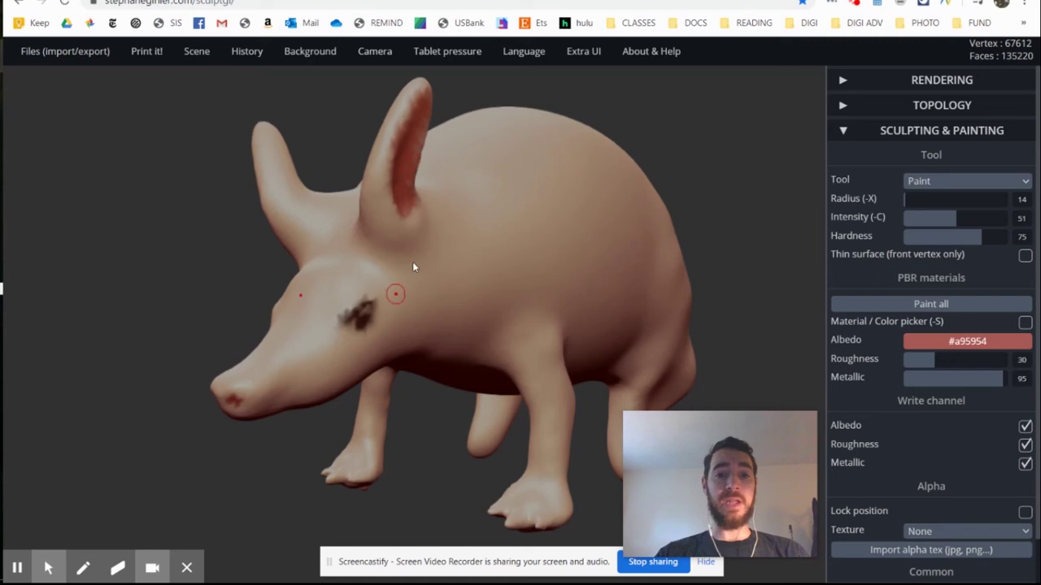
Step: Switch from Paint to the Inflate tool, reduce its radius to 73 and puff out the painted eye area slightly
{"action": "scroll", "coordinate": [353, 321], "scroll_direction": "up", "scroll_amount": 8}
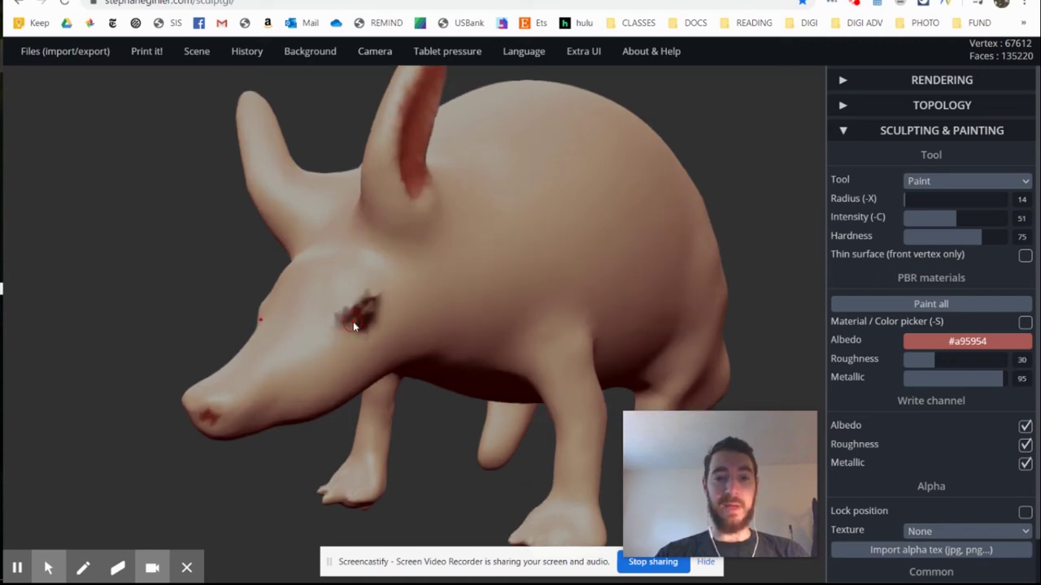
{"action": "left_click", "coordinate": [967, 181]}
{"action": "left_click", "coordinate": [943, 221]}
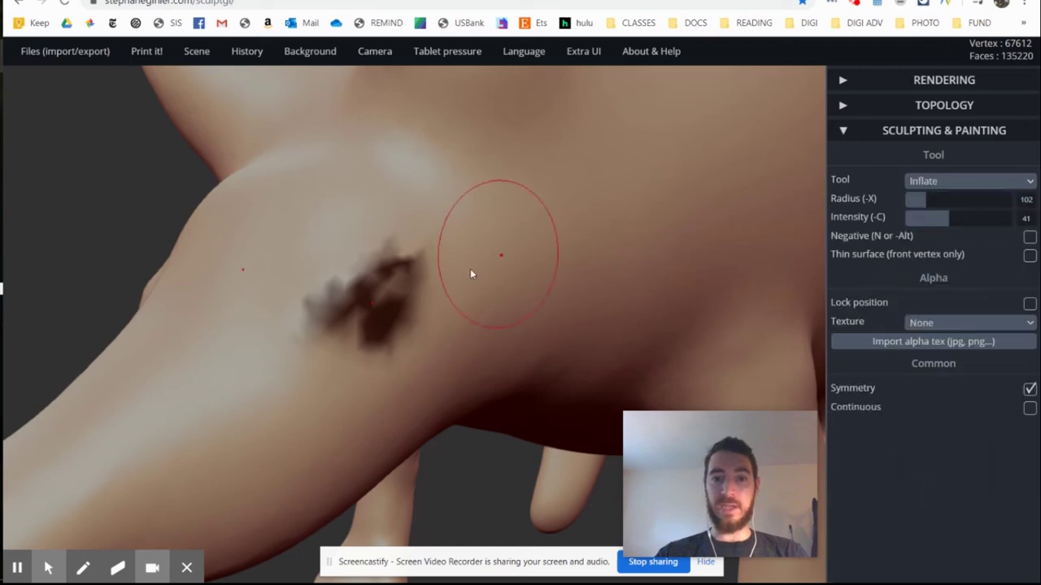
{"action": "left_click_drag", "start_coordinate": [924, 199], "coordinate": [917, 199]}
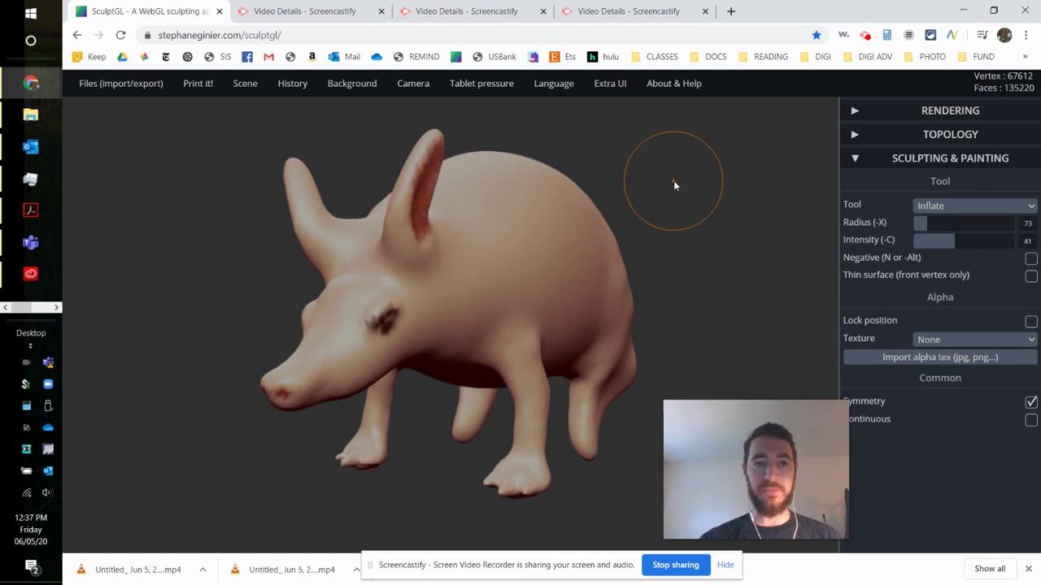
Step: Export the whole sculpted scene as an .sgl (SculptGL) file
{"action": "mouse_move", "coordinate": [115, 92]}
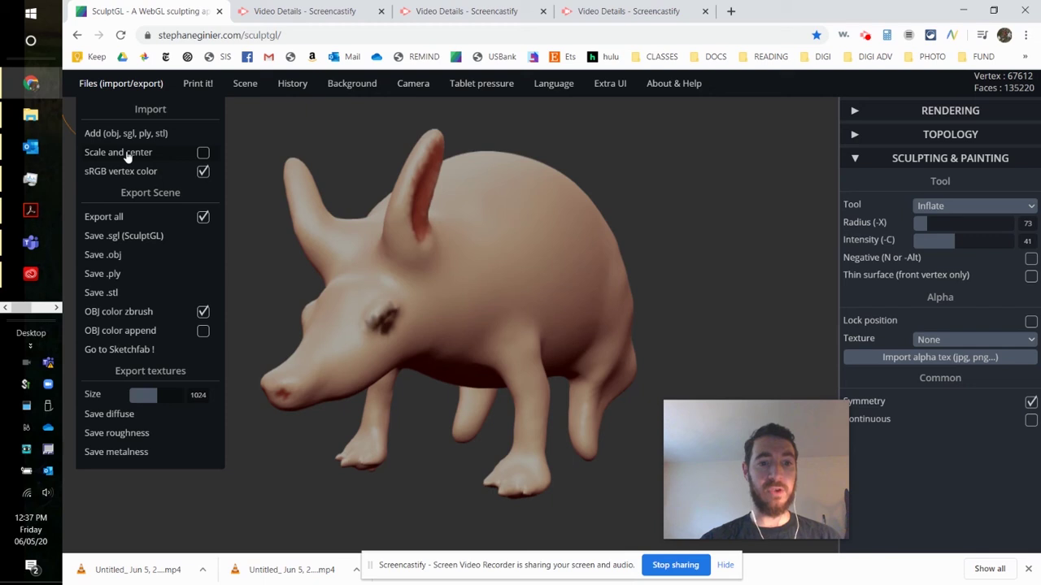
{"action": "left_click", "coordinate": [100, 237]}
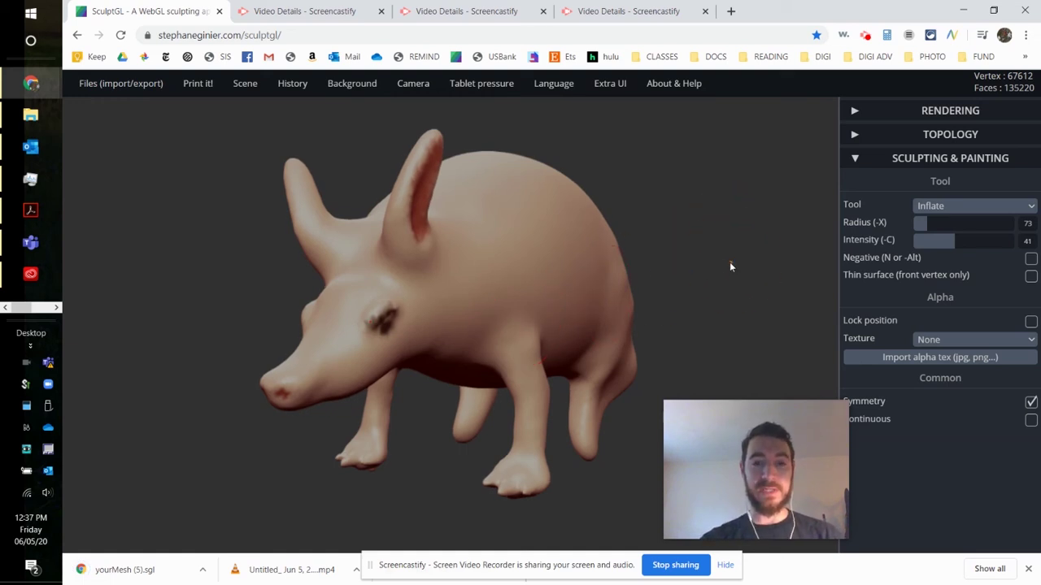
Step: Frame the whole aardvark in a three-quarter side view with its snout, inner ear and feet in sight
{"action": "left_click_drag", "start_coordinate": [729, 262], "coordinate": [701, 269]}
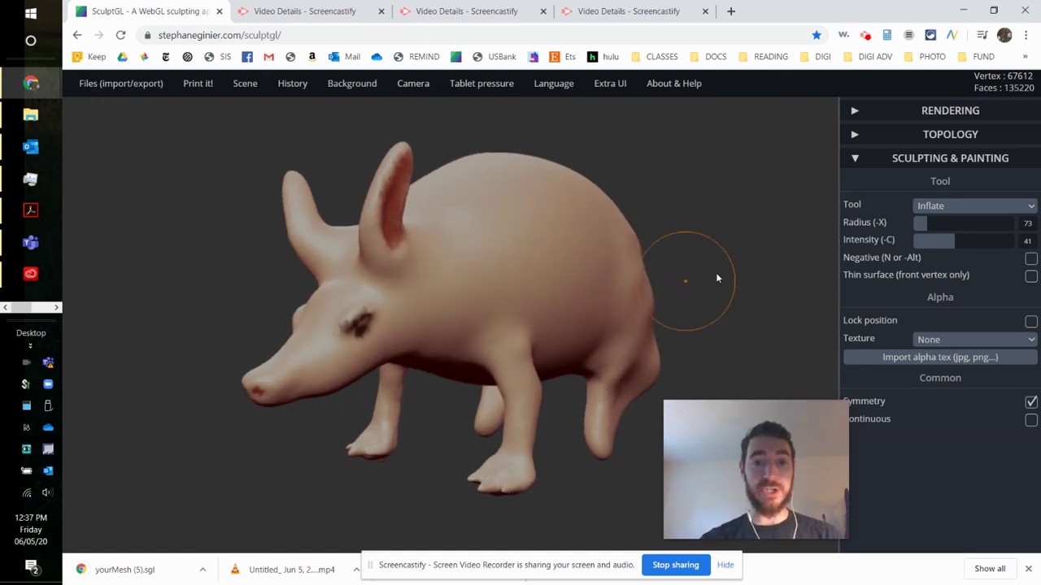
{"action": "mouse_move", "coordinate": [737, 307]}
{"action": "left_mouse_down", "text": "alt"}
{"action": "mouse_move", "coordinate": [702, 301]}
{"action": "mouse_move", "coordinate": [708, 313]}
{"action": "left_mouse_up", "text": "alt"}
{"action": "key", "text": "n"}
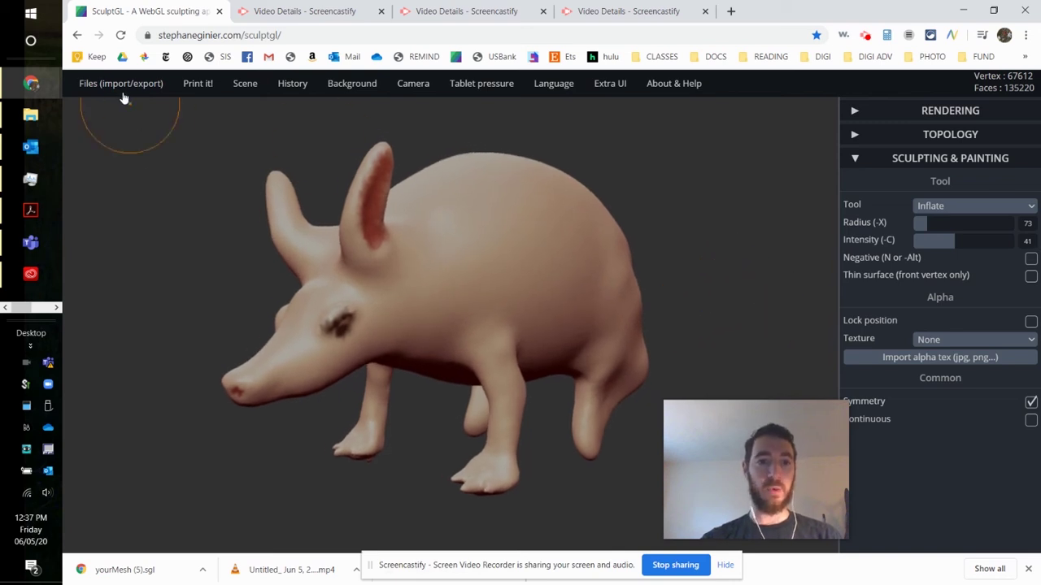
{"action": "mouse_move", "coordinate": [121, 91]}
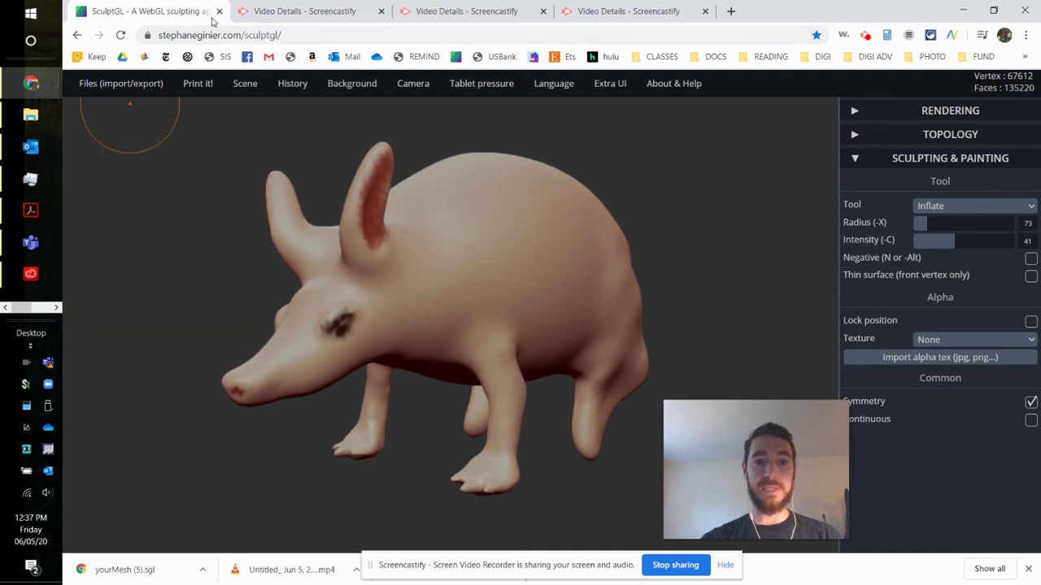
{"action": "right_click_drag", "start_coordinate": [565, 286], "coordinate": [505, 287], "text": "alt"}
{"action": "scroll", "coordinate": [488, 298], "scroll_direction": "up", "scroll_amount": 4, "text": "alt"}
{"action": "right_click_drag", "start_coordinate": [380, 327], "coordinate": [397, 335], "text": "alt"}
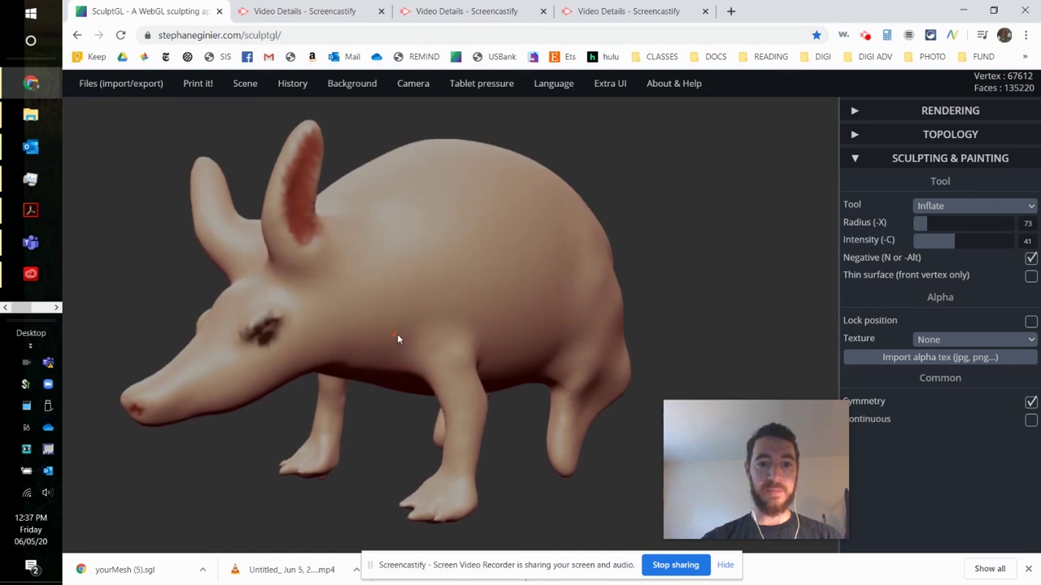
{"action": "key", "text": "n"}
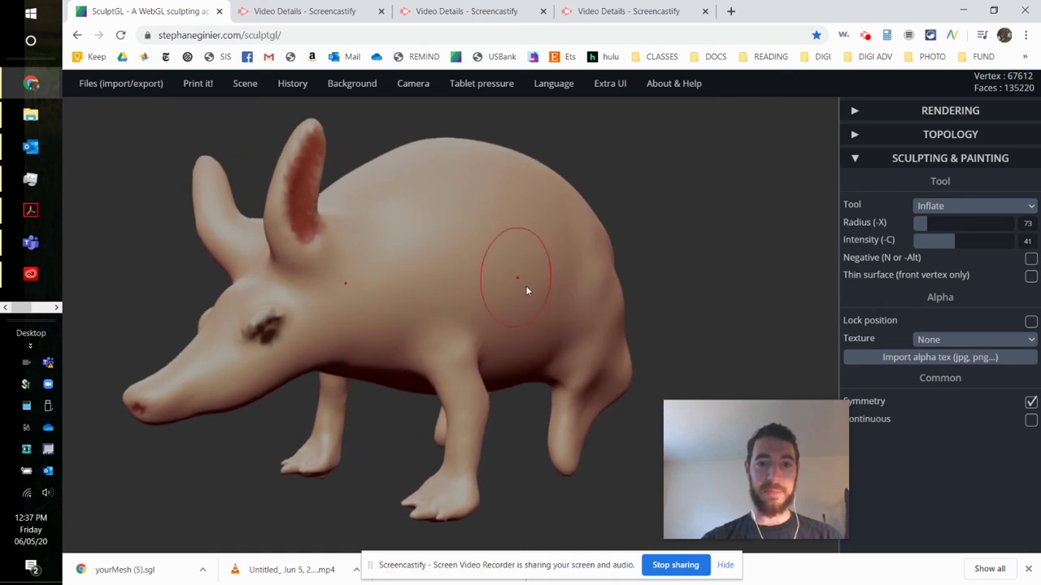
{"action": "key", "text": "n"}
{"action": "middle_click_drag", "start_coordinate": [554, 308], "coordinate": [538, 302]}
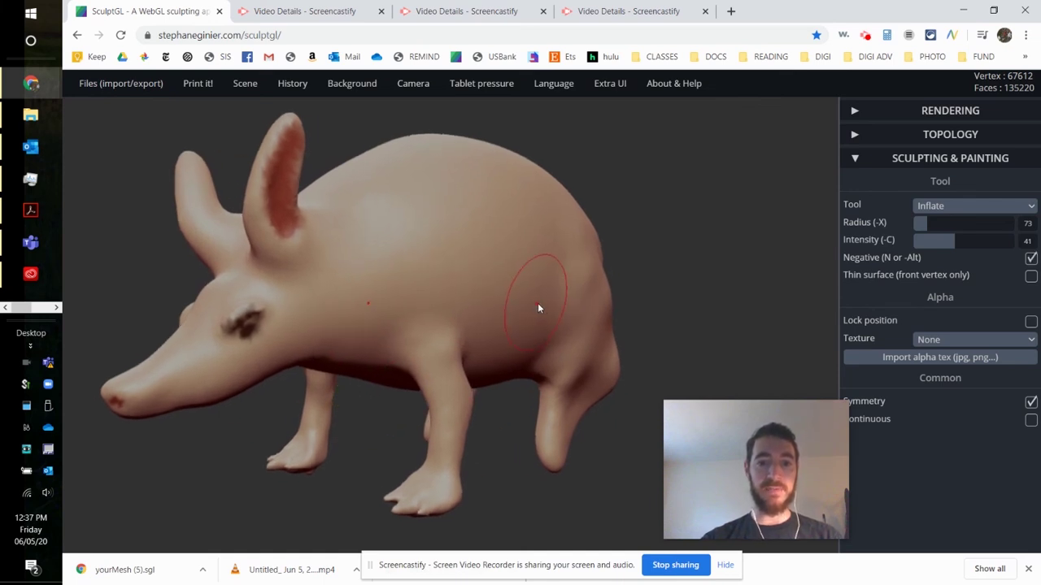
{"action": "key", "text": "n"}
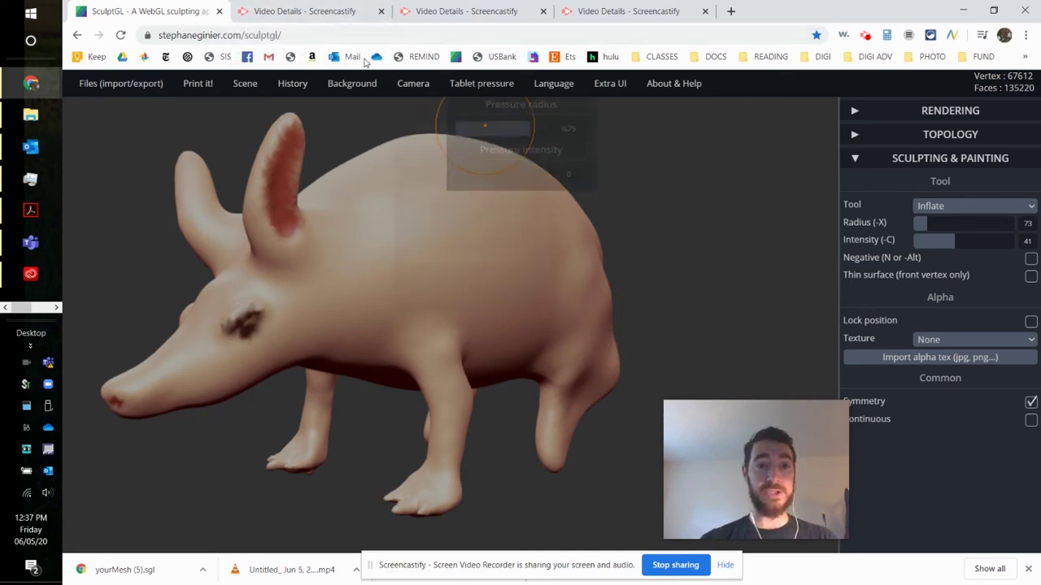
Step: Open Snipping Tool and capture the viewport area around the whole aardvark
{"action": "left_click", "coordinate": [32, 41]}
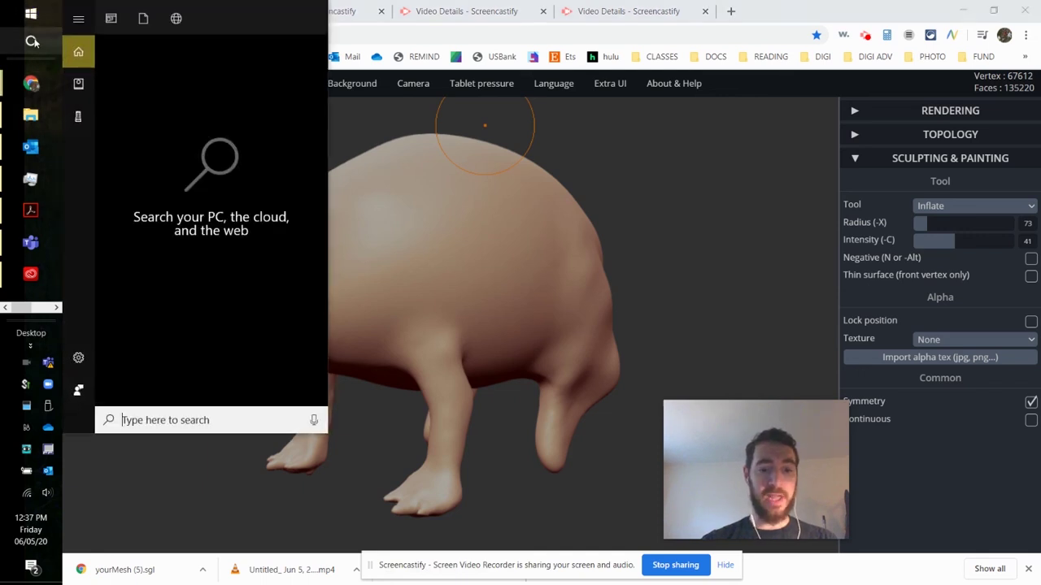
{"action": "type", "text": "sNIPP"}
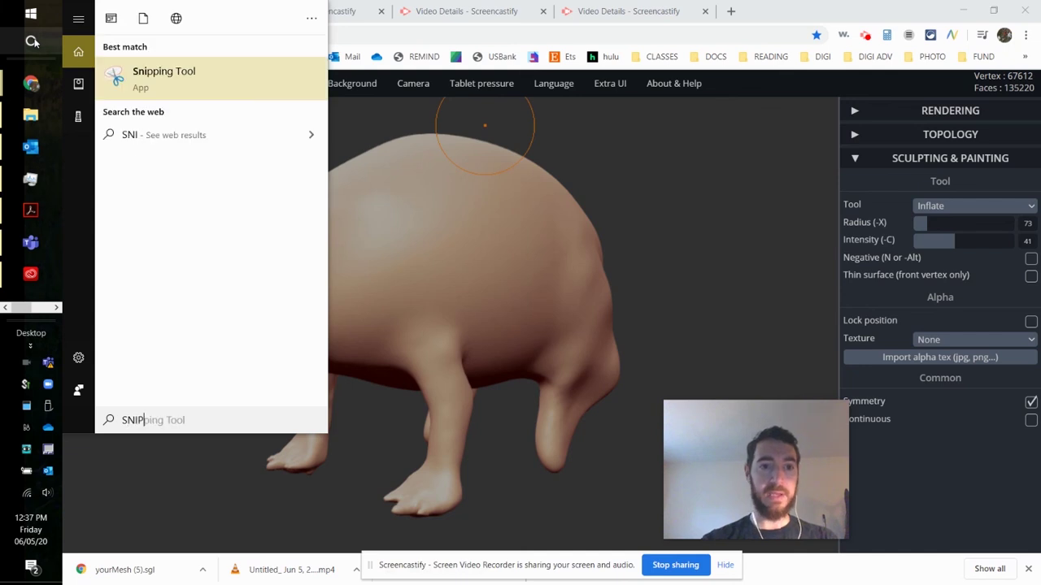
{"action": "left_click", "coordinate": [154, 81]}
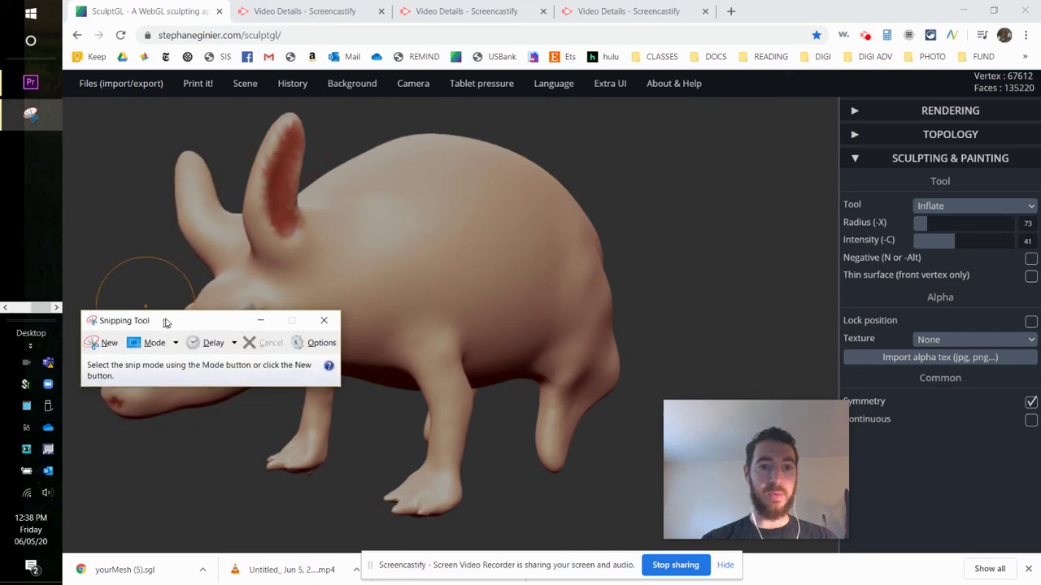
{"action": "left_click_drag", "start_coordinate": [167, 321], "coordinate": [716, 109]}
{"action": "left_click", "coordinate": [653, 132]}
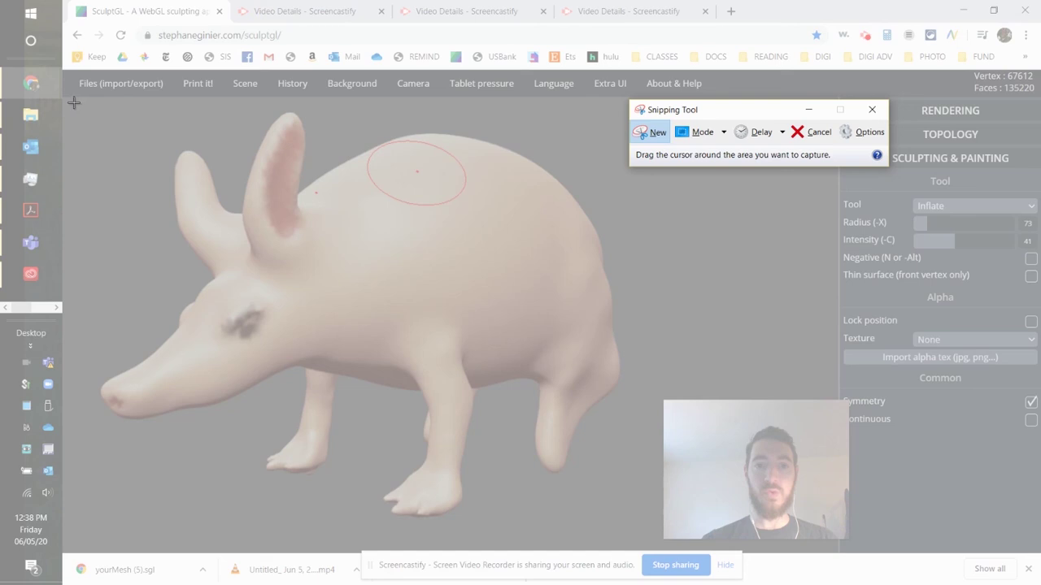
{"action": "left_click_drag", "start_coordinate": [73, 103], "coordinate": [650, 530]}
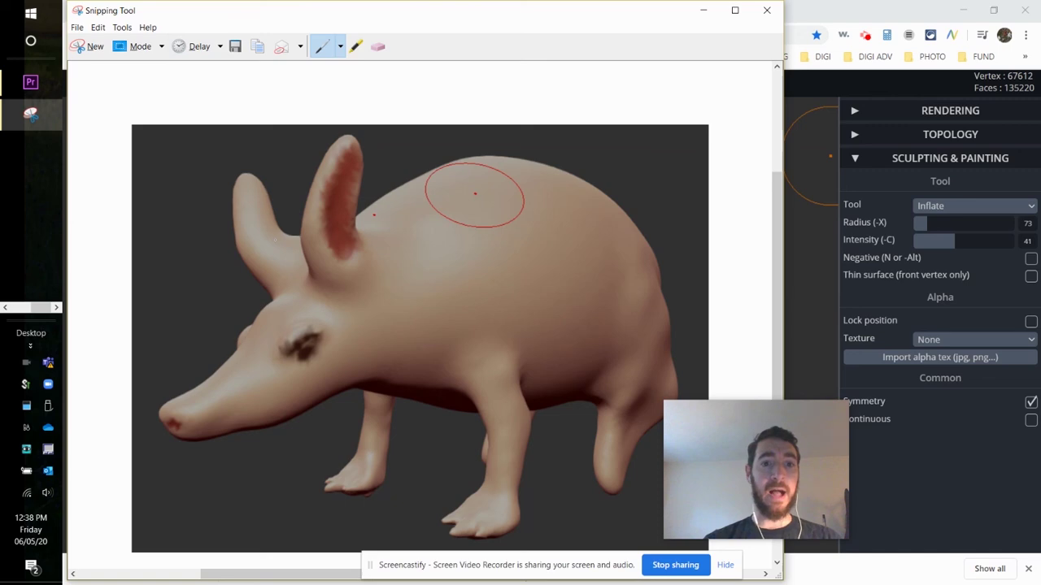
Step: Save the captured image as the JPEG file AARDVARK in the SCULPTGL folder under DIGITAL ARTS
{"action": "left_click", "coordinate": [76, 27]}
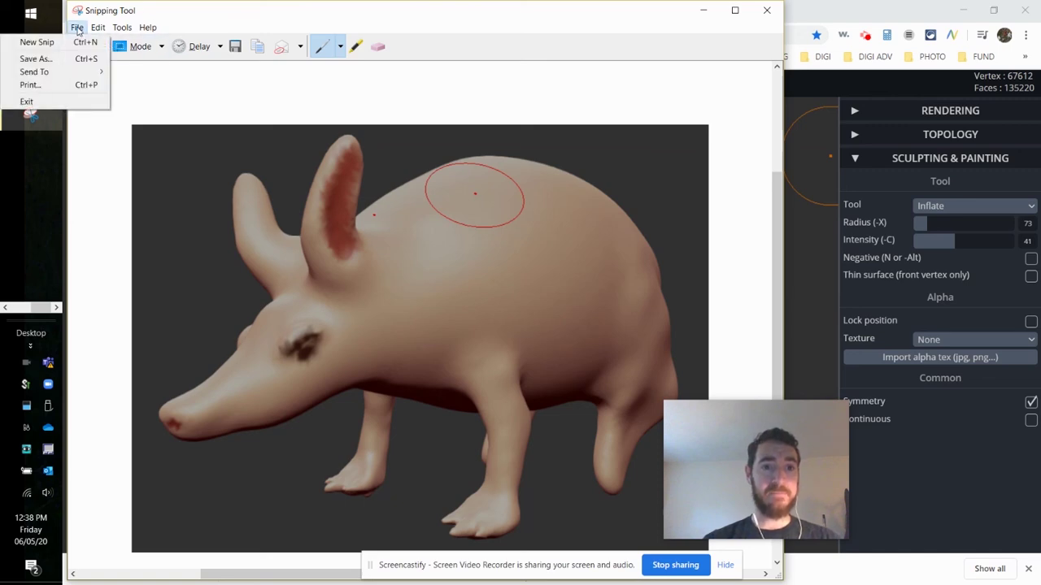
{"action": "left_click", "coordinate": [65, 57]}
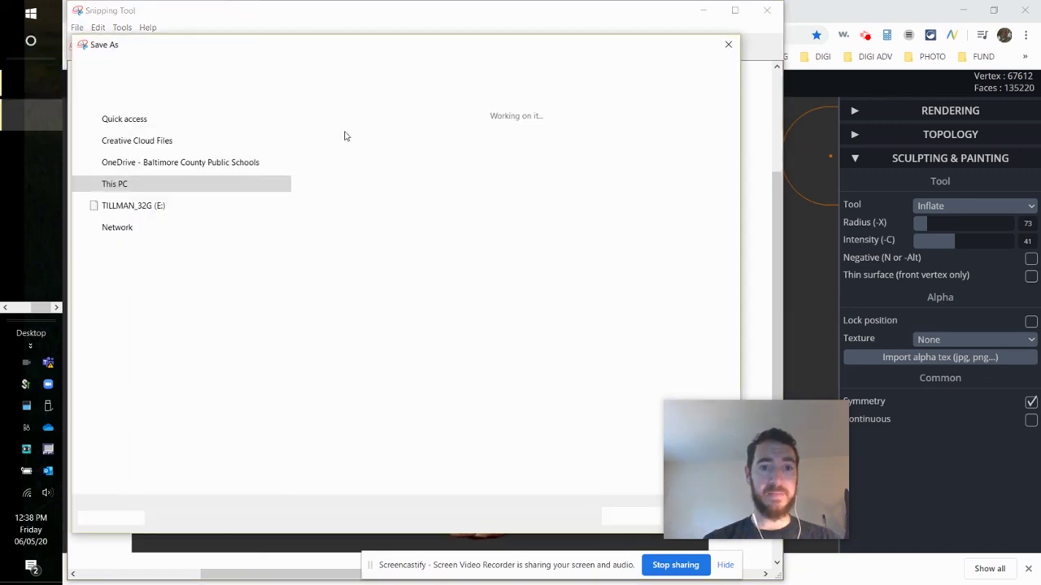
{"action": "left_click_drag", "start_coordinate": [283, 314], "coordinate": [284, 142]}
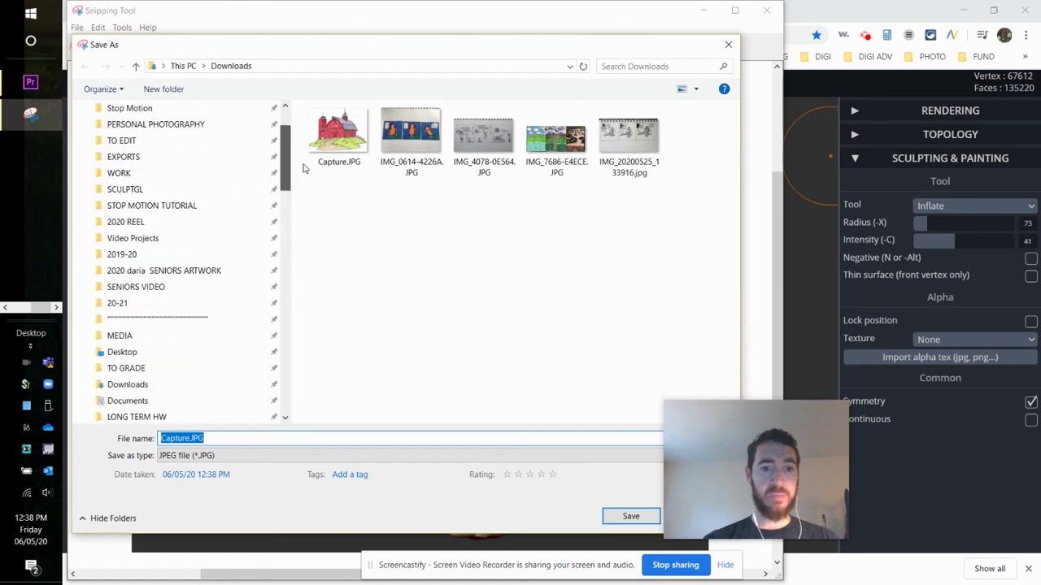
{"action": "left_click", "coordinate": [125, 188]}
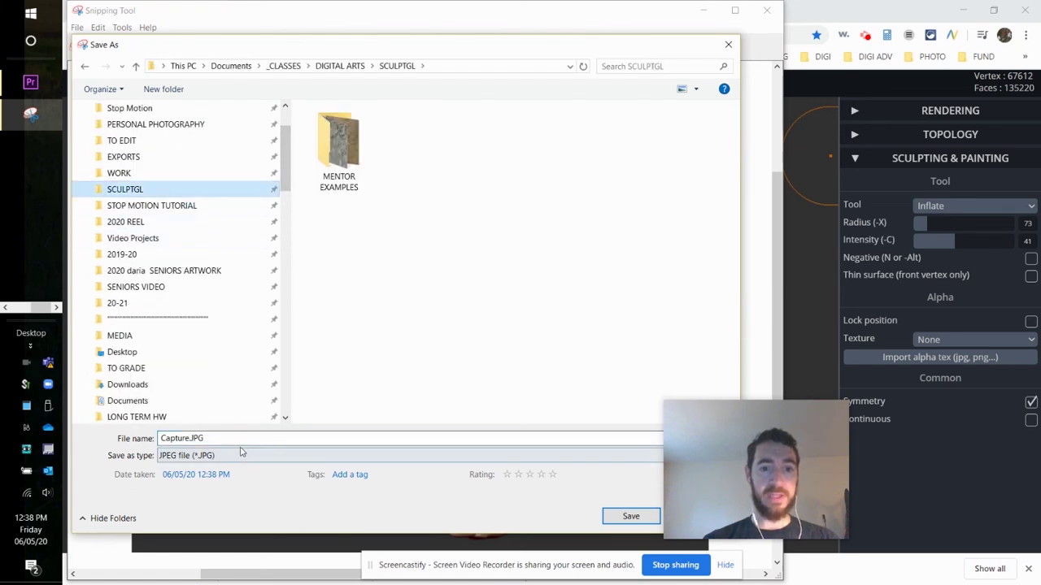
{"action": "type", "text": "A"}
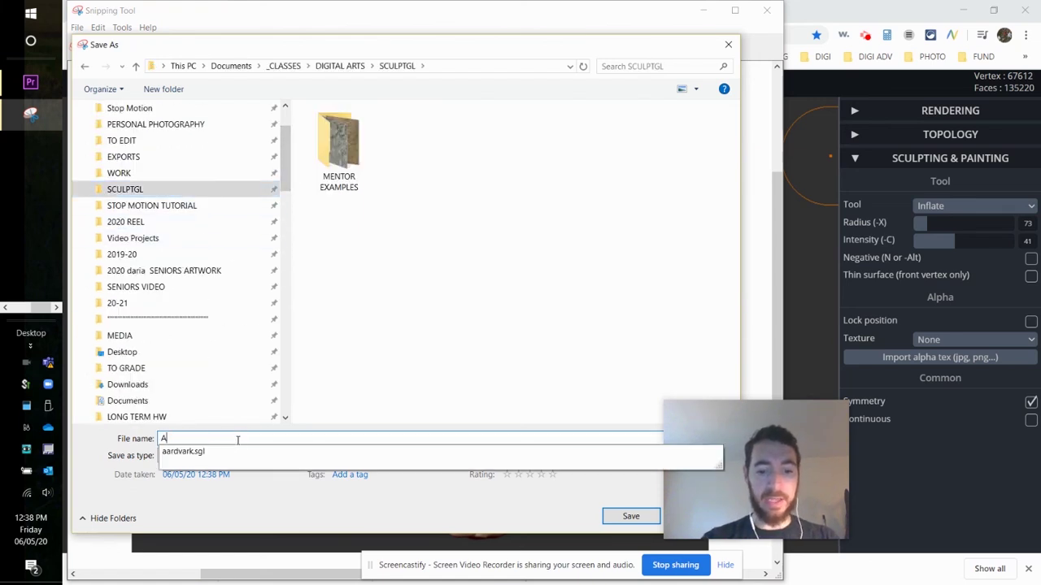
{"action": "type", "text": "AD"}
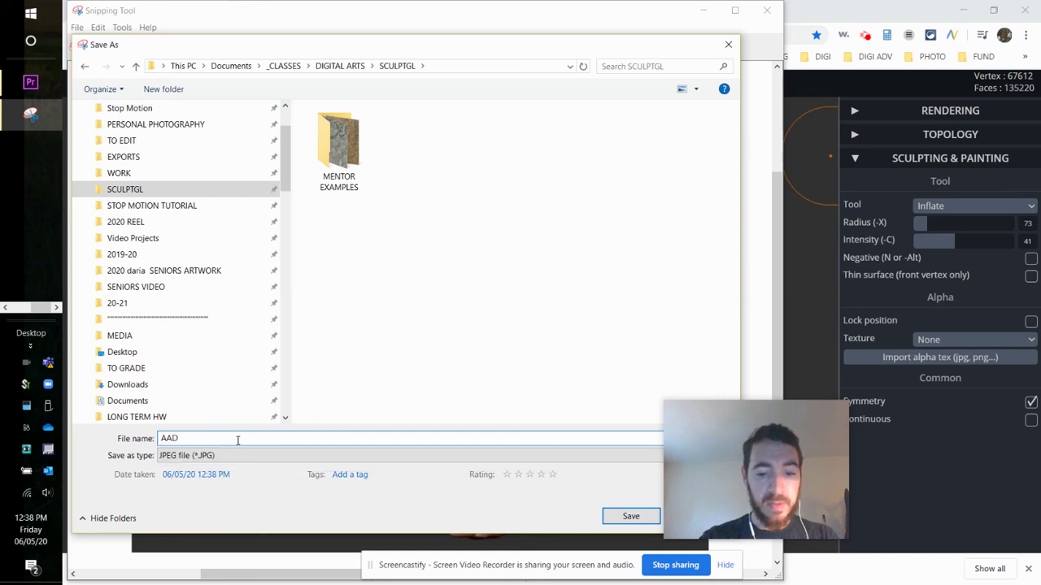
{"action": "key", "text": "BackSpace"}
{"action": "type", "text": "RDVARK"}
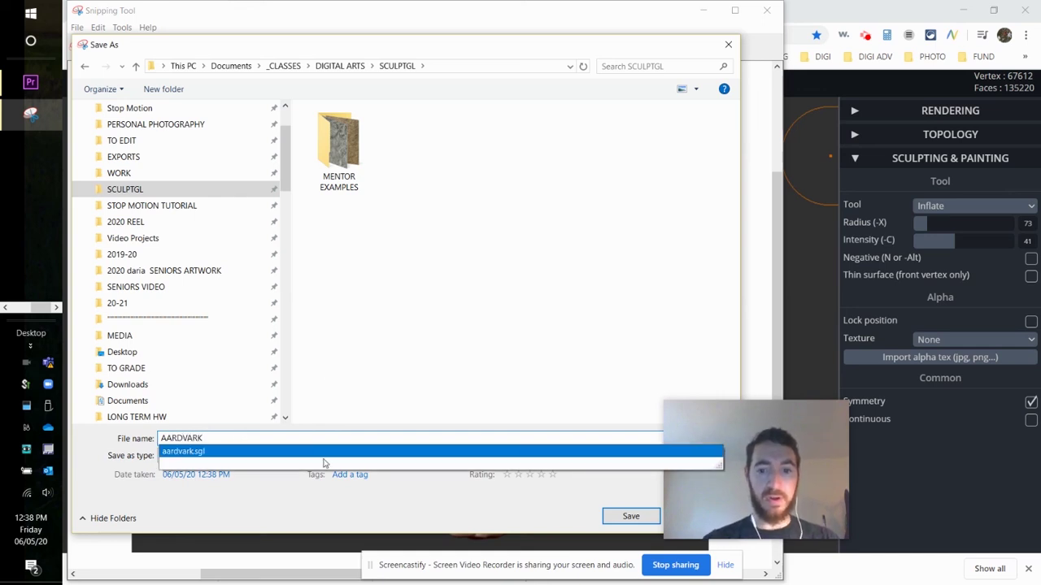
{"action": "left_click", "coordinate": [423, 297]}
{"action": "left_click_drag", "start_coordinate": [521, 38], "coordinate": [436, 36]}
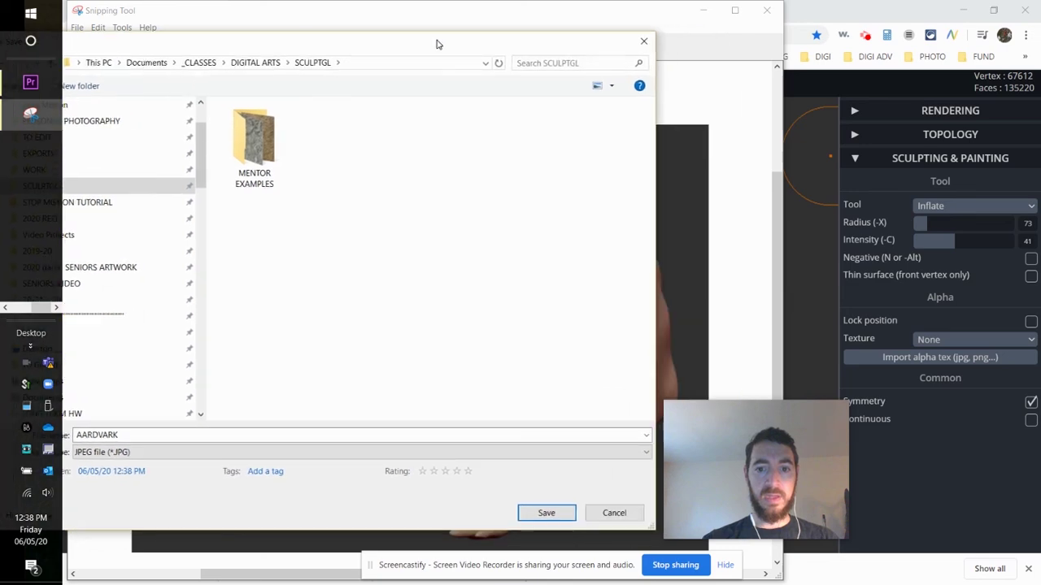
{"action": "left_click", "coordinate": [544, 512]}
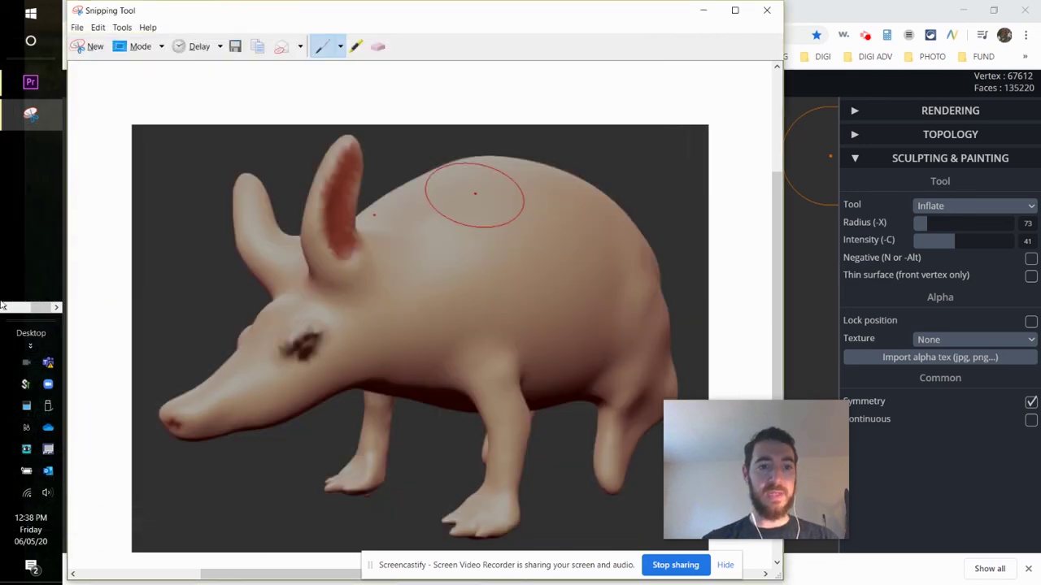
Step: Switch to File Explorer, view the saved AARDVARK.JPG from the SCULPTGL folder and minimize the picture viewer
{"action": "left_click", "coordinate": [30, 114]}
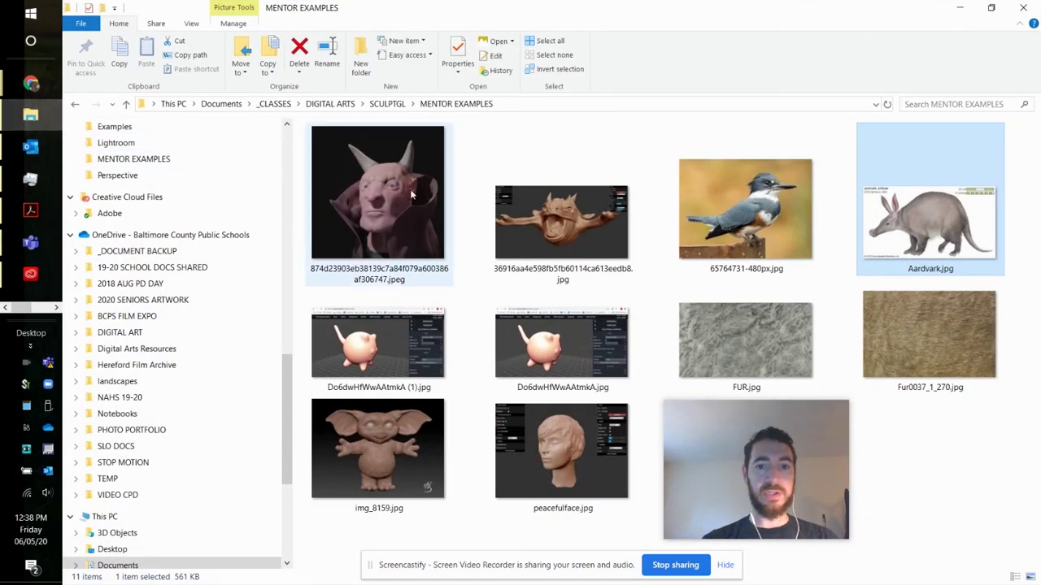
{"action": "left_click", "coordinate": [387, 104]}
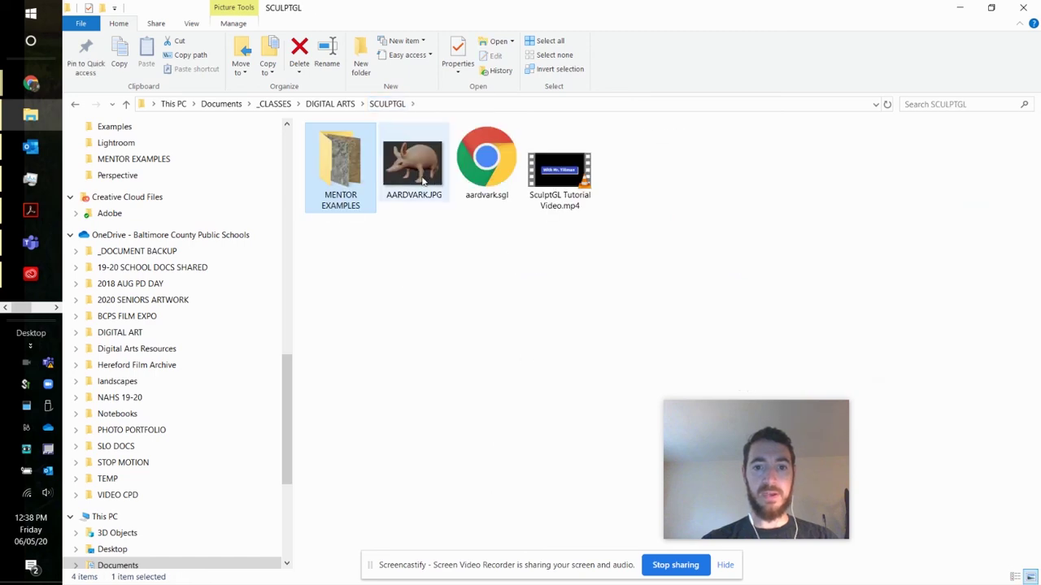
{"action": "left_click", "coordinate": [422, 166]}
{"action": "double_click", "coordinate": [422, 166]}
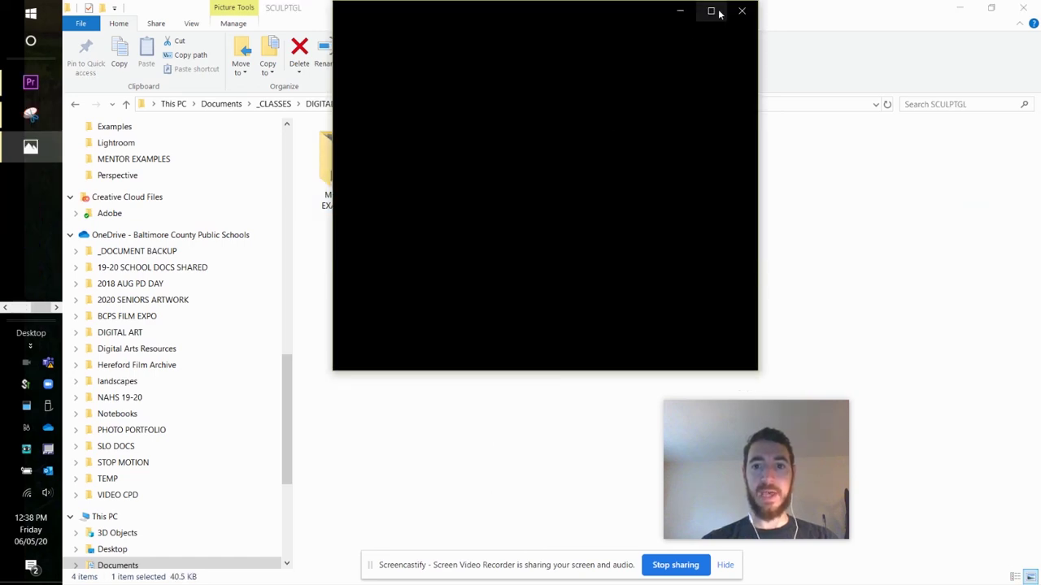
{"action": "left_click_drag", "start_coordinate": [587, 10], "coordinate": [538, 0]}
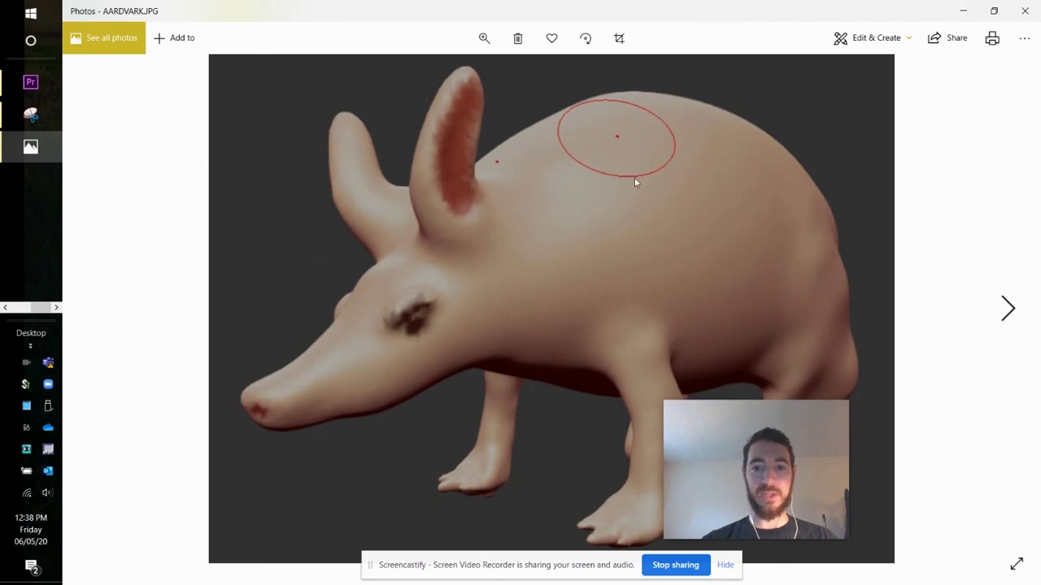
{"action": "left_click", "coordinate": [963, 11]}
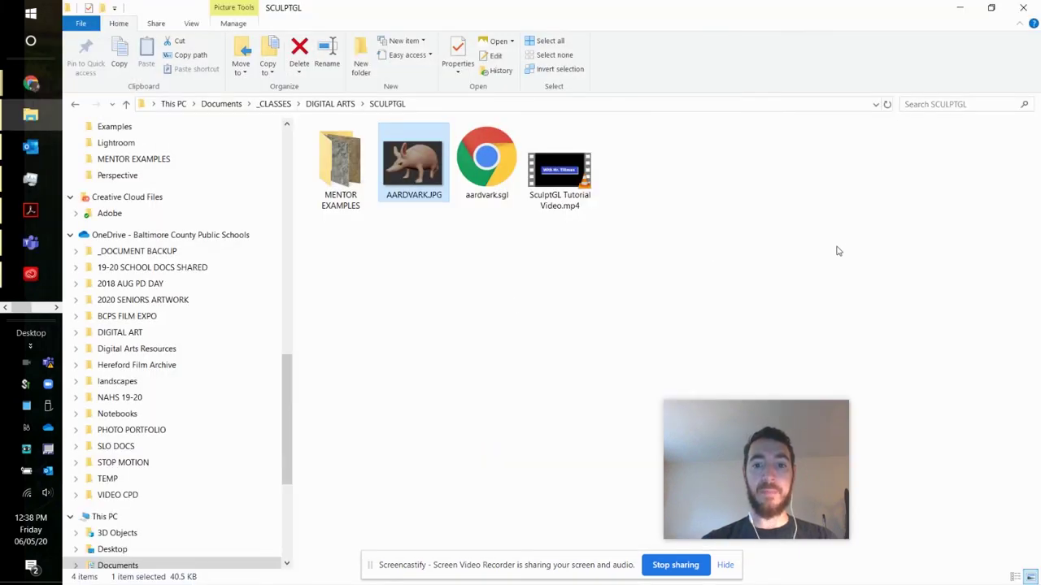